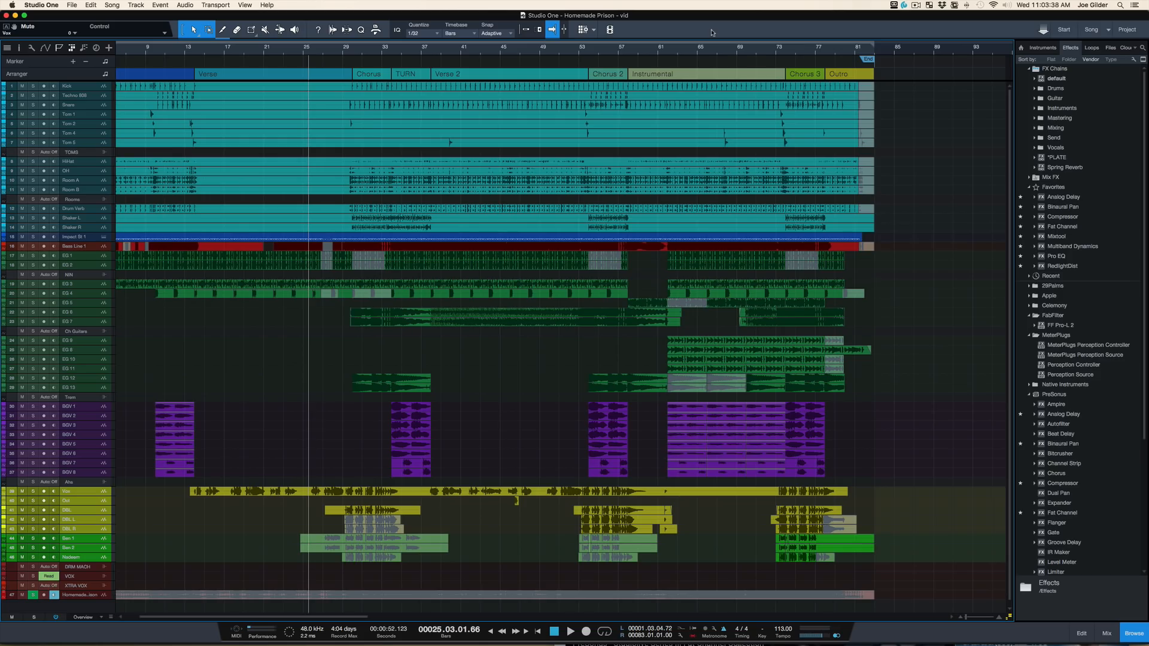
Step: Switch to Chrome to view the Sweetwater pages for Fat Channel Complete Collection and the StudioLive 24 mixer, and return to Studio One
{"action": "key", "text": "super+Tab"}
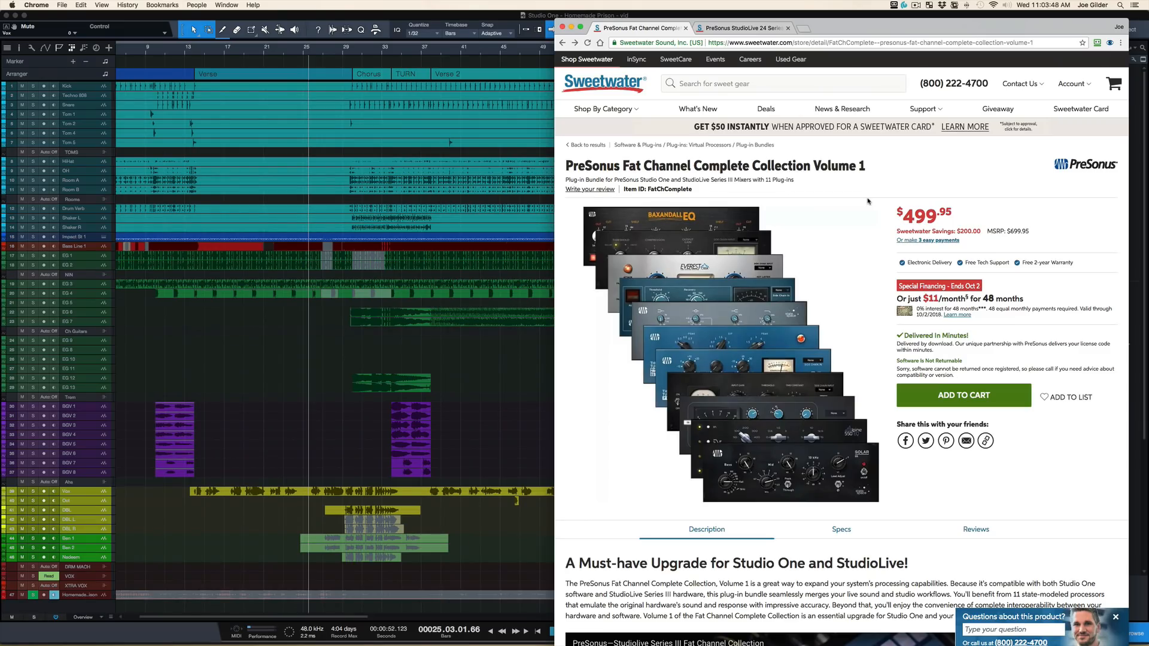
{"action": "key", "text": "ctrl+Tab"}
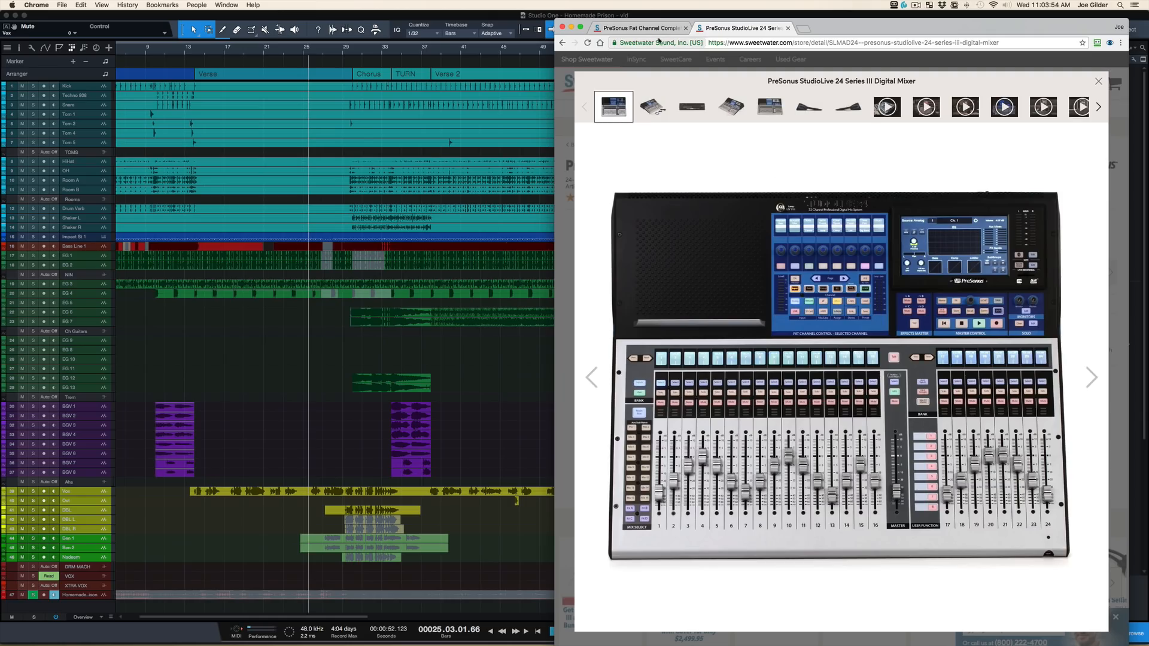
{"action": "left_click", "coordinate": [610, 29]}
{"action": "left_click", "coordinate": [499, 15]}
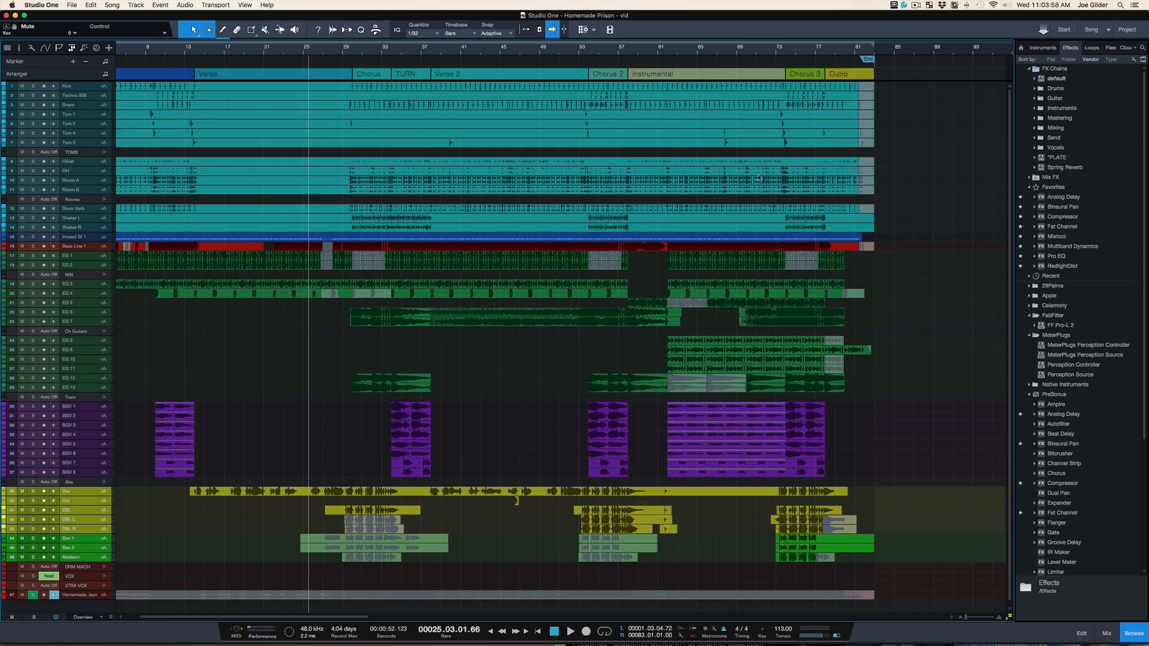
Step: Show the mixer and add a second Fat Channel insert to the MIX BUS channel
{"action": "key", "text": "F3"}
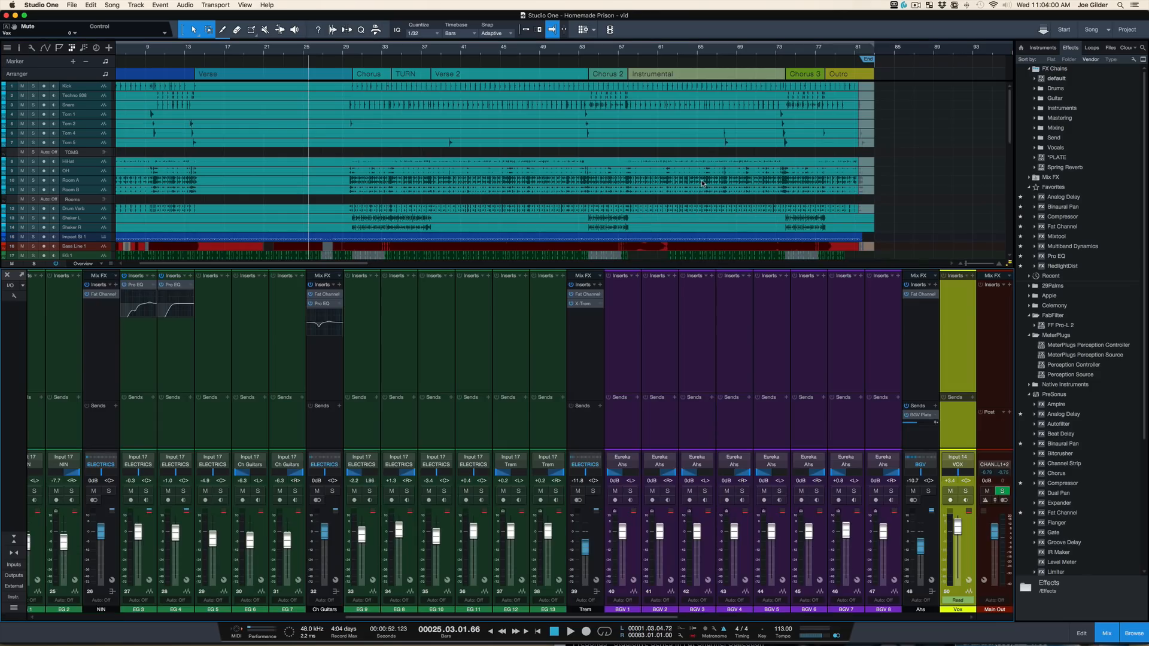
{"action": "scroll", "coordinate": [827, 357], "scroll_direction": "right", "scroll_amount": 5}
{"action": "scroll", "coordinate": [828, 359], "scroll_direction": "right", "scroll_amount": 5}
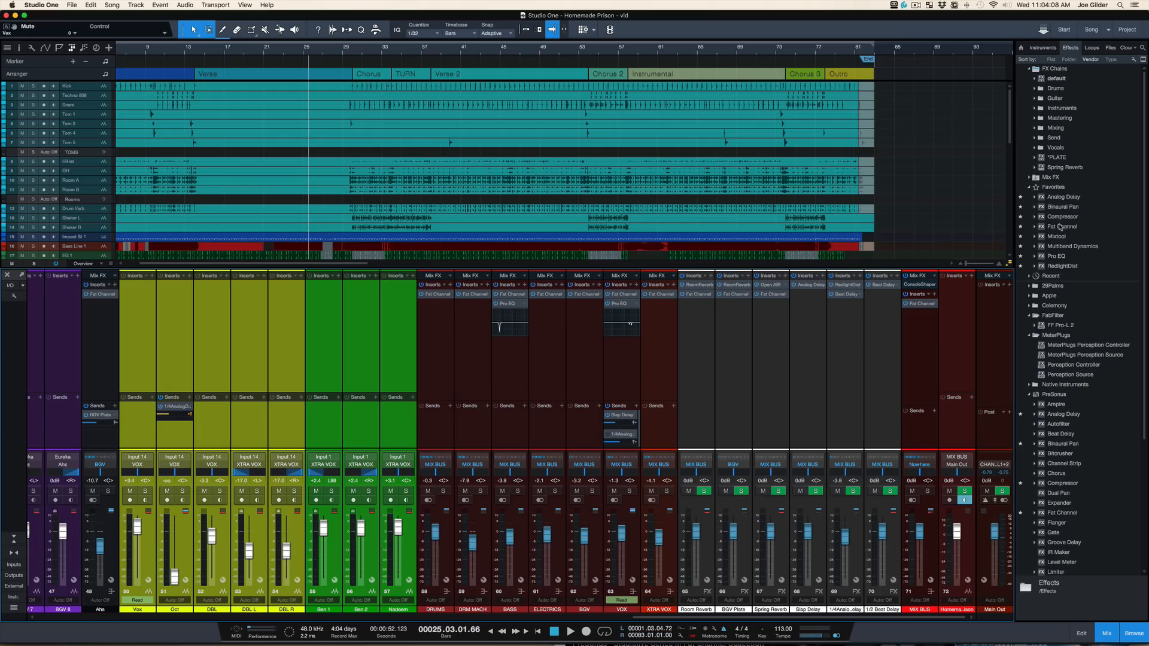
{"action": "left_click_drag", "start_coordinate": [1059, 226], "coordinate": [923, 350]}
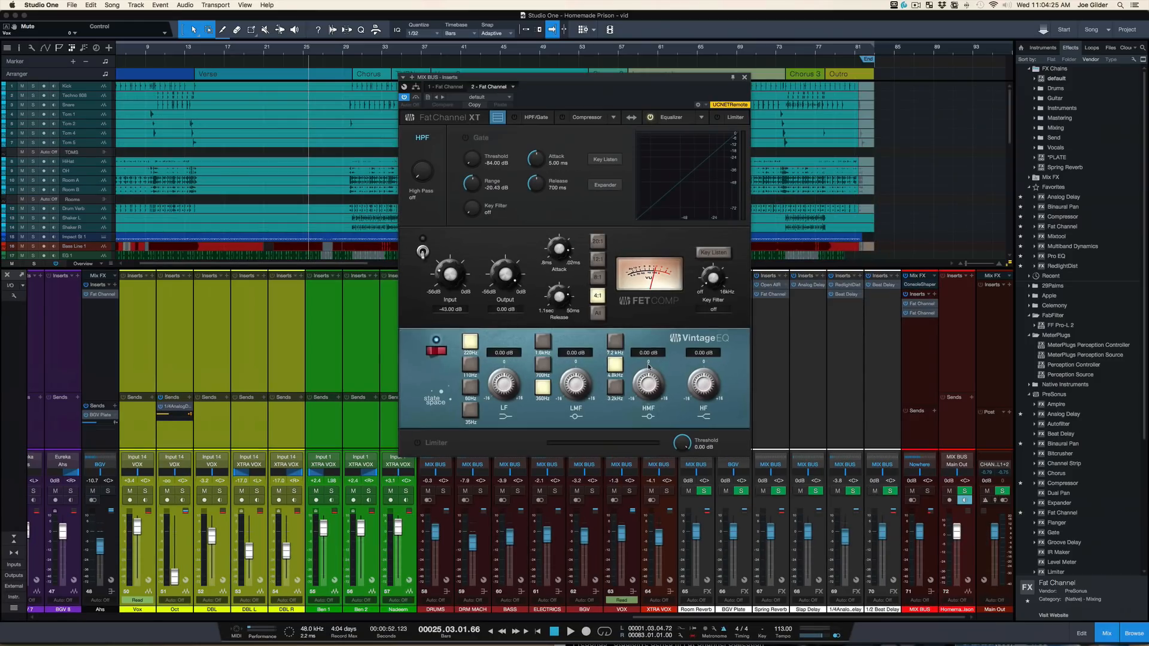
Step: View the Fat Channel Complete Collection and StudioLive 24 pages in Chrome beside the repositioned Fat Channel window, and return to Studio One
{"action": "key", "text": "super+Tab"}
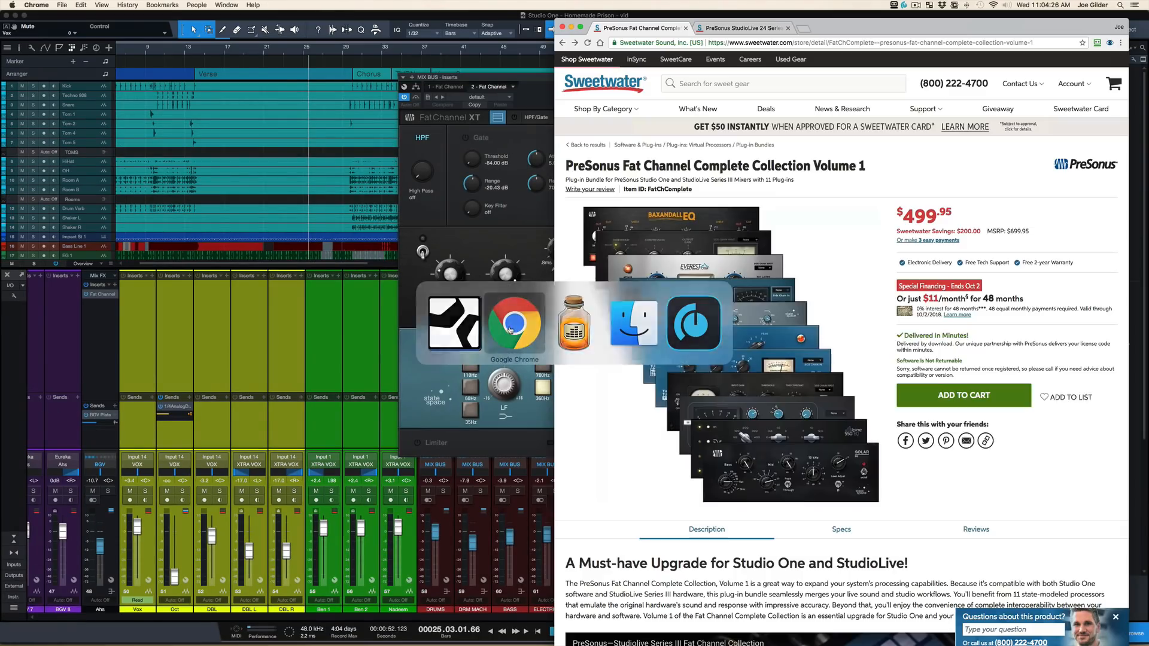
{"action": "left_click", "coordinate": [434, 411]}
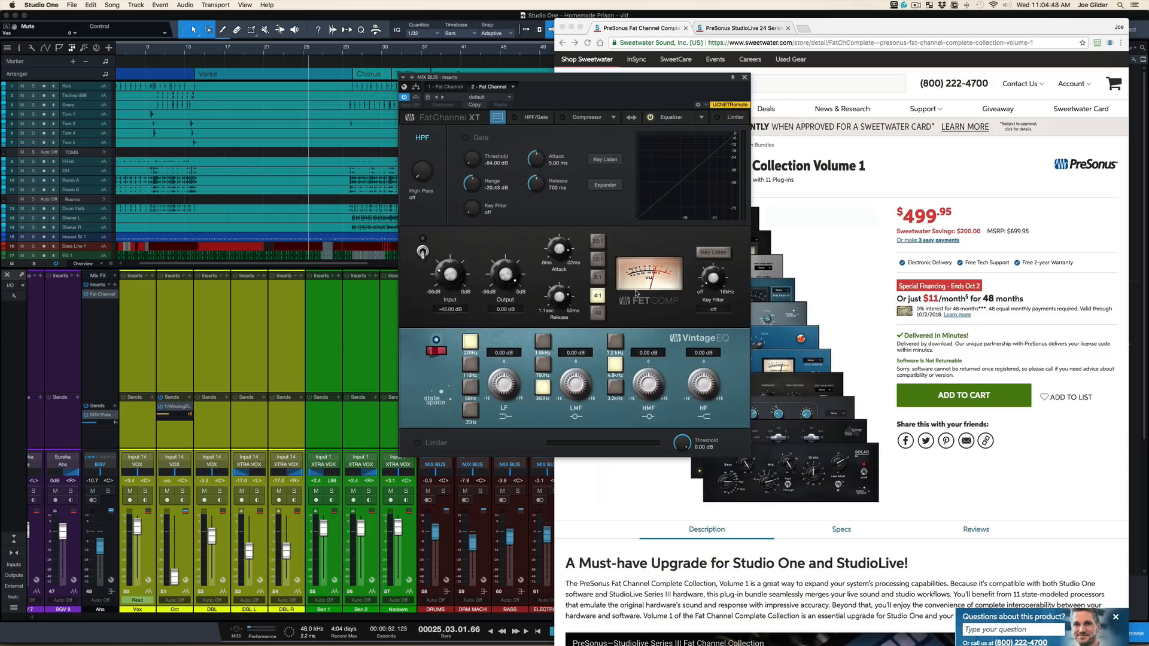
{"action": "left_click", "coordinate": [903, 190]}
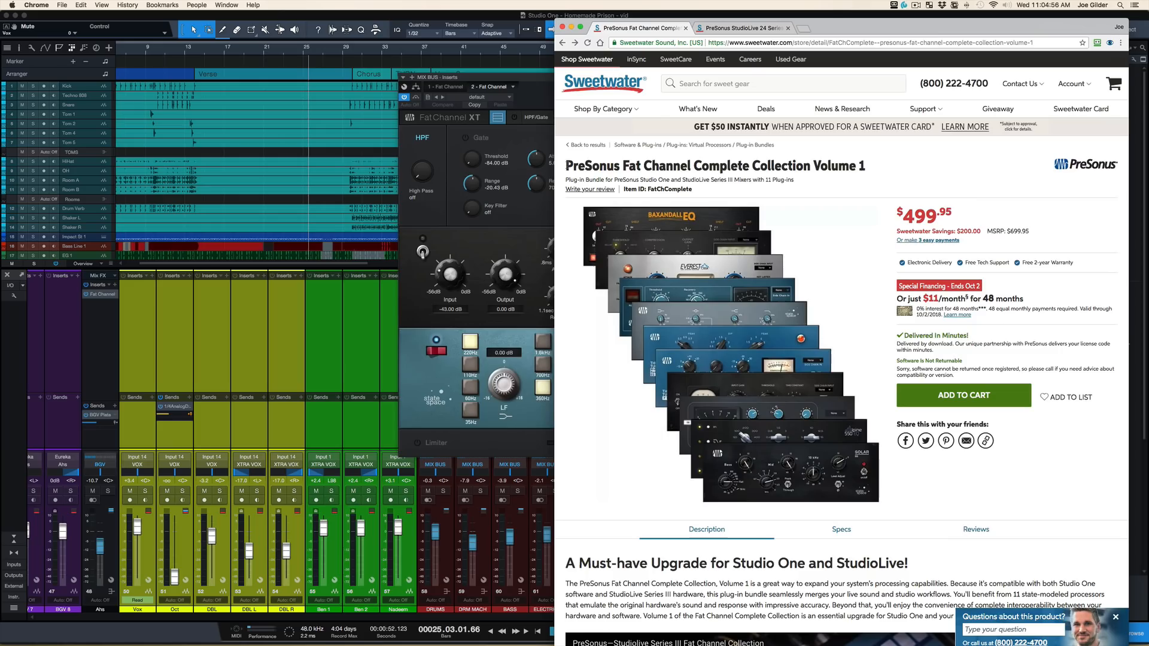
{"action": "left_click", "coordinate": [518, 79]}
{"action": "left_click", "coordinate": [735, 30]}
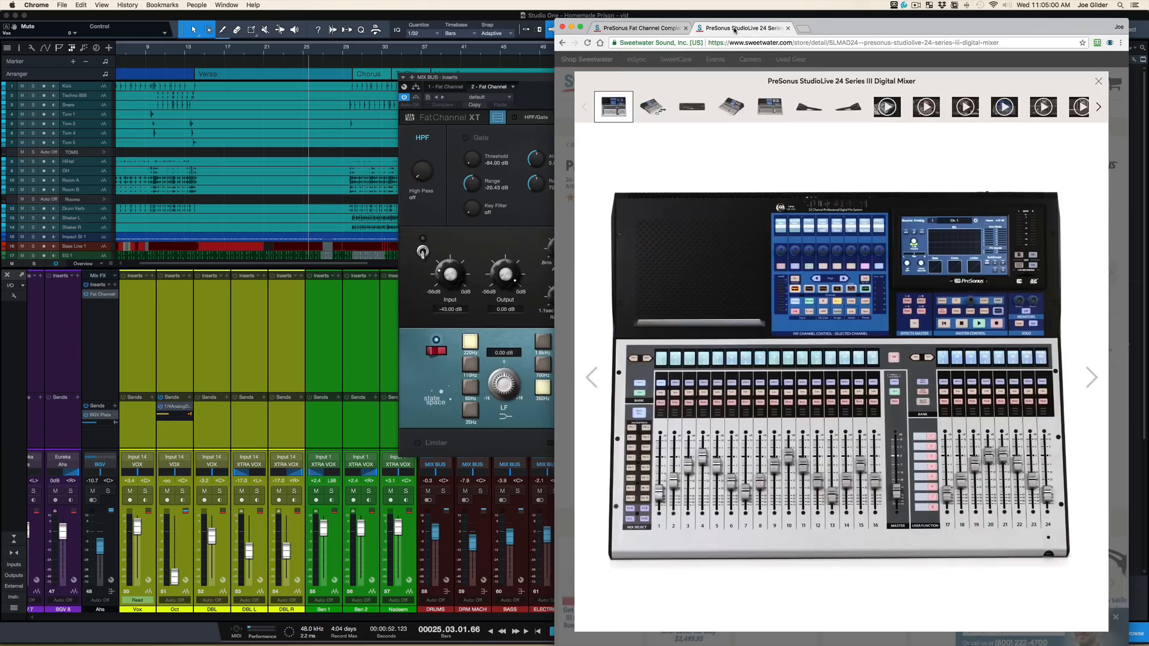
{"action": "left_click", "coordinate": [519, 85]}
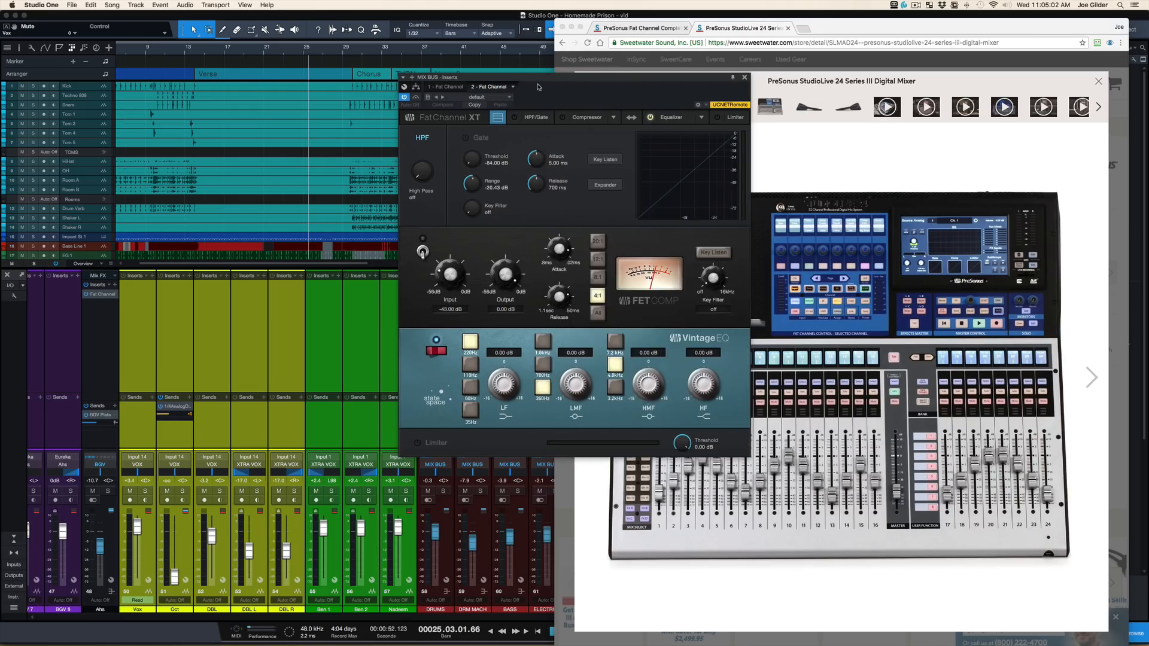
{"action": "left_click_drag", "start_coordinate": [579, 85], "coordinate": [351, 101]}
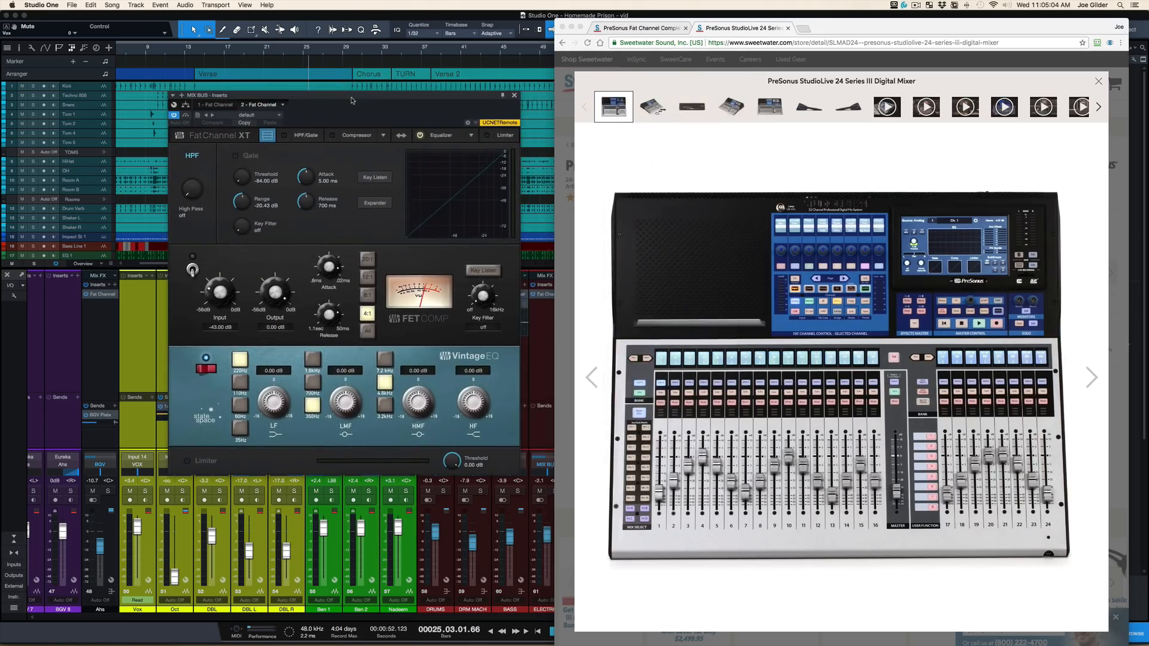
{"action": "left_click", "coordinate": [657, 28]}
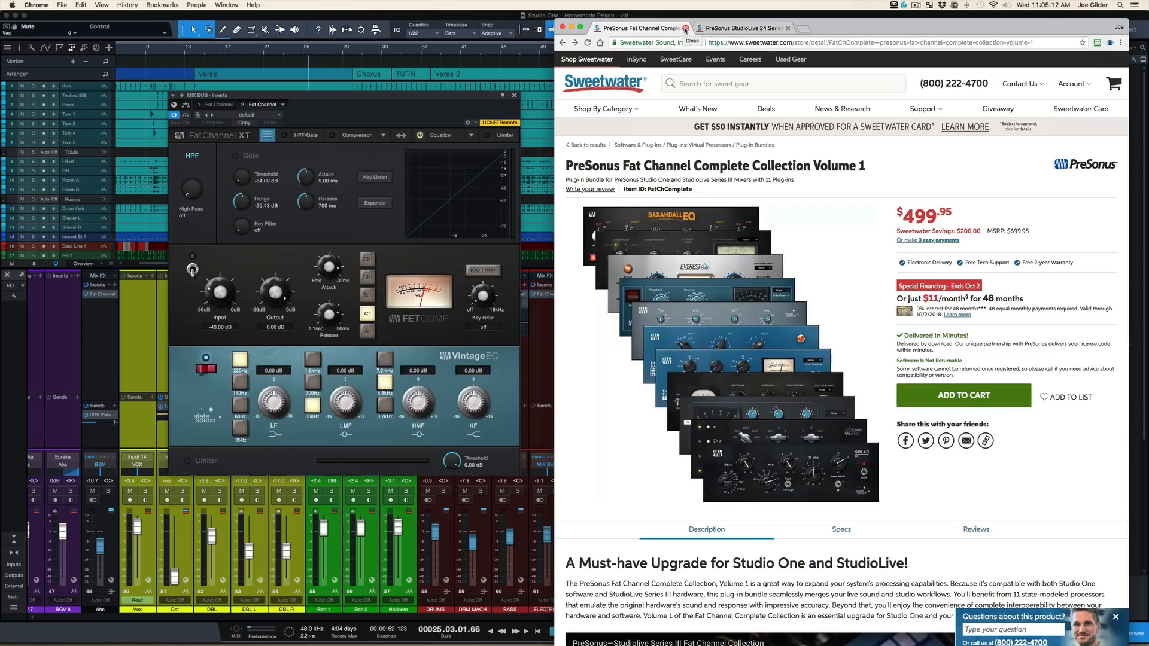
{"action": "left_click", "coordinate": [441, 107]}
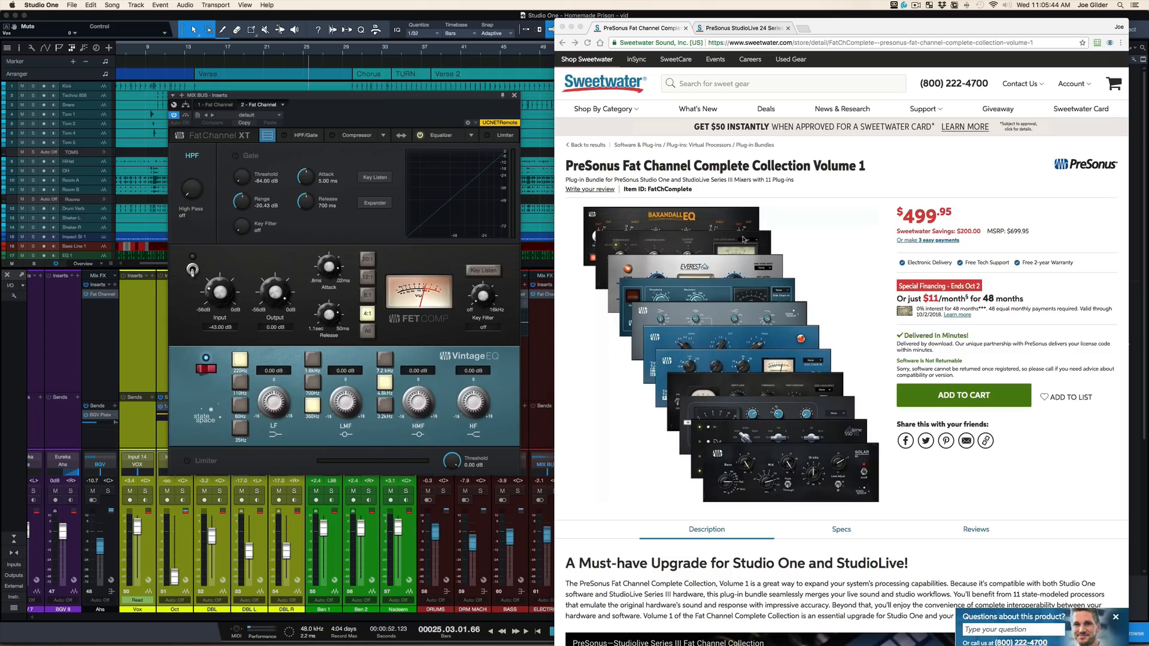
{"action": "left_click", "coordinate": [755, 16]}
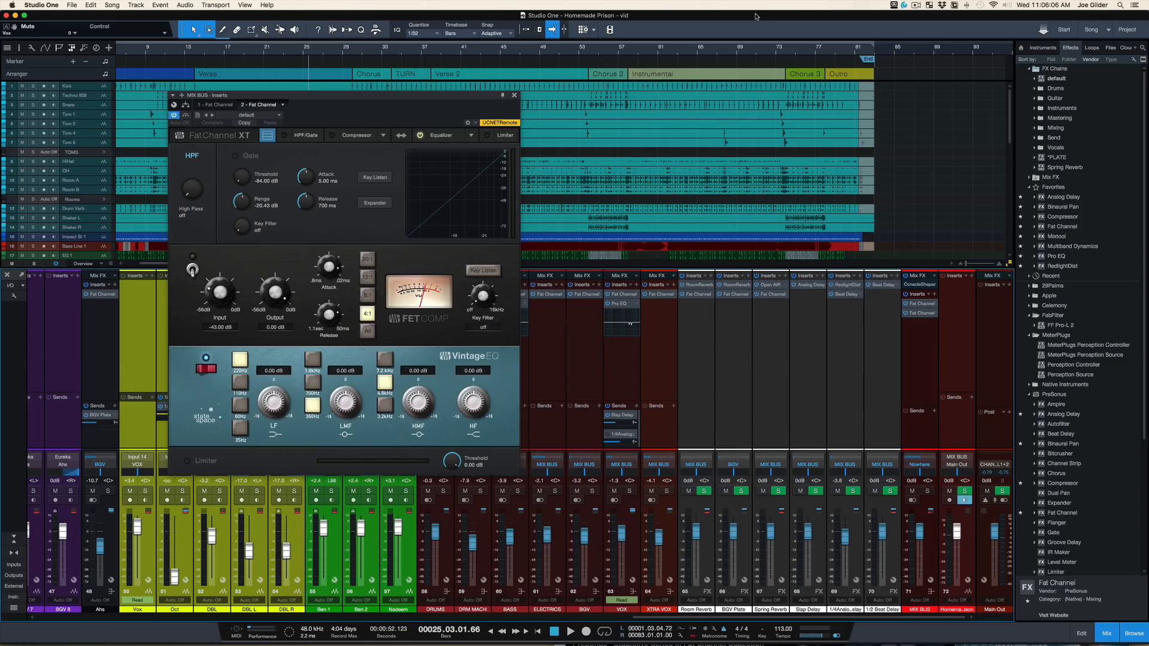
Step: Reposition the MIX BUS plug-in window and compare the first and second Fat Channel instances
{"action": "left_click_drag", "start_coordinate": [424, 93], "coordinate": [666, 118]}
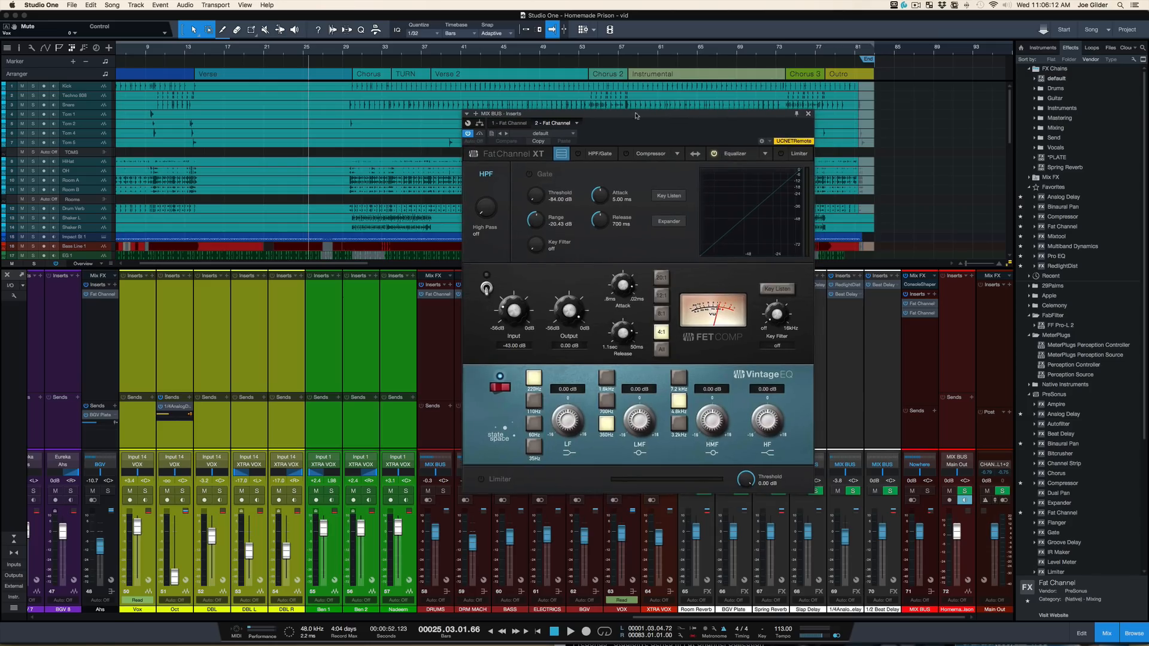
{"action": "left_click", "coordinate": [512, 123]}
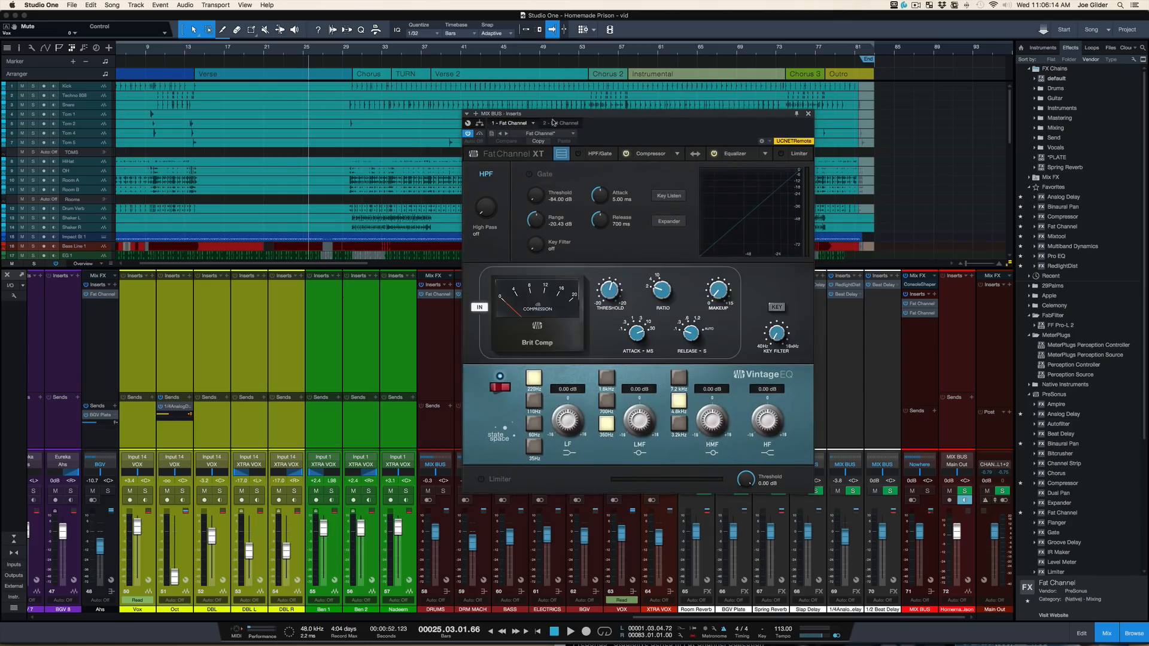
{"action": "left_click", "coordinate": [553, 122]}
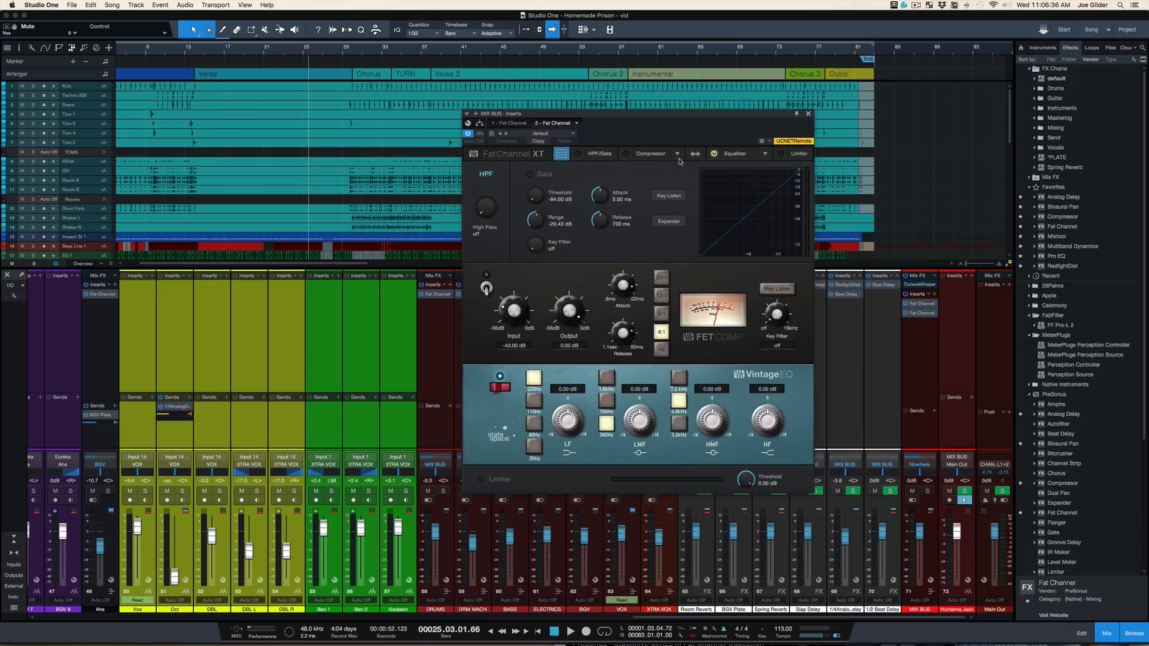
{"action": "left_click_drag", "start_coordinate": [671, 115], "coordinate": [673, 75]}
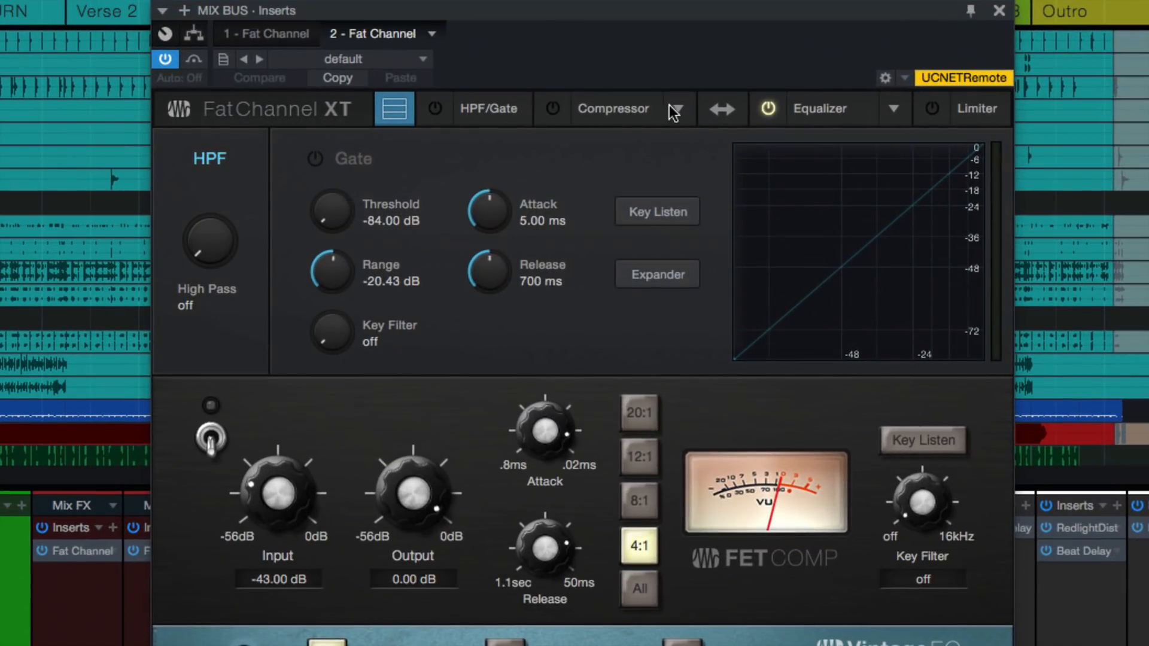
Step: Try the Standard and Tube compressor models in the second Fat Channel, and return to FET
{"action": "left_click", "coordinate": [676, 110]}
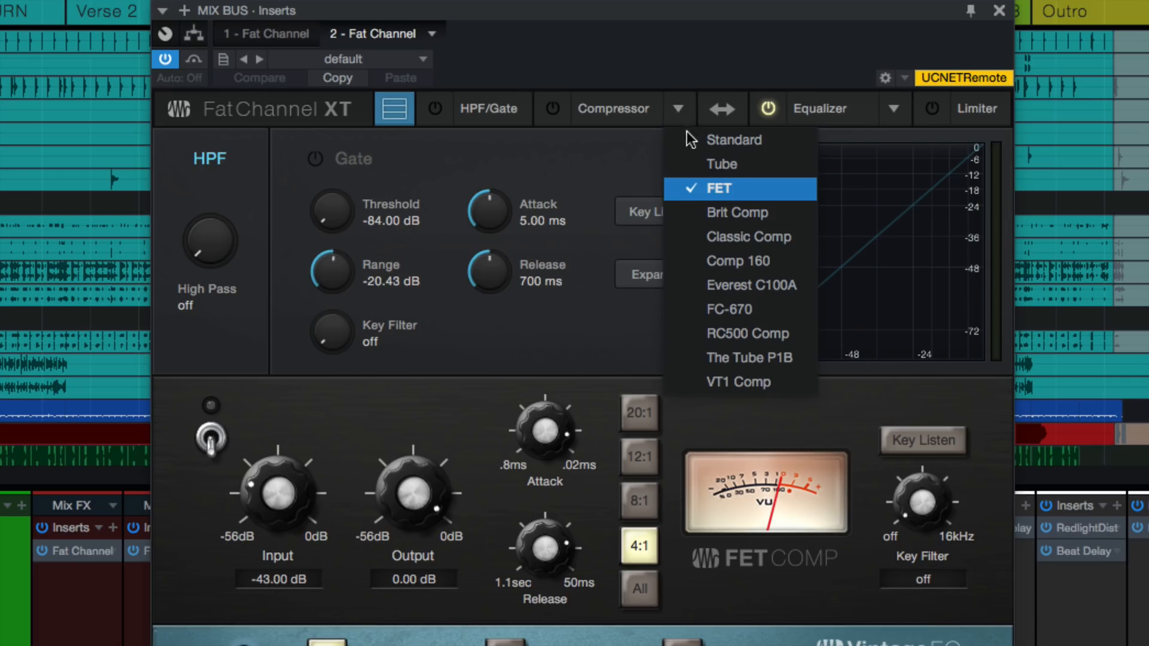
{"action": "left_click", "coordinate": [719, 141]}
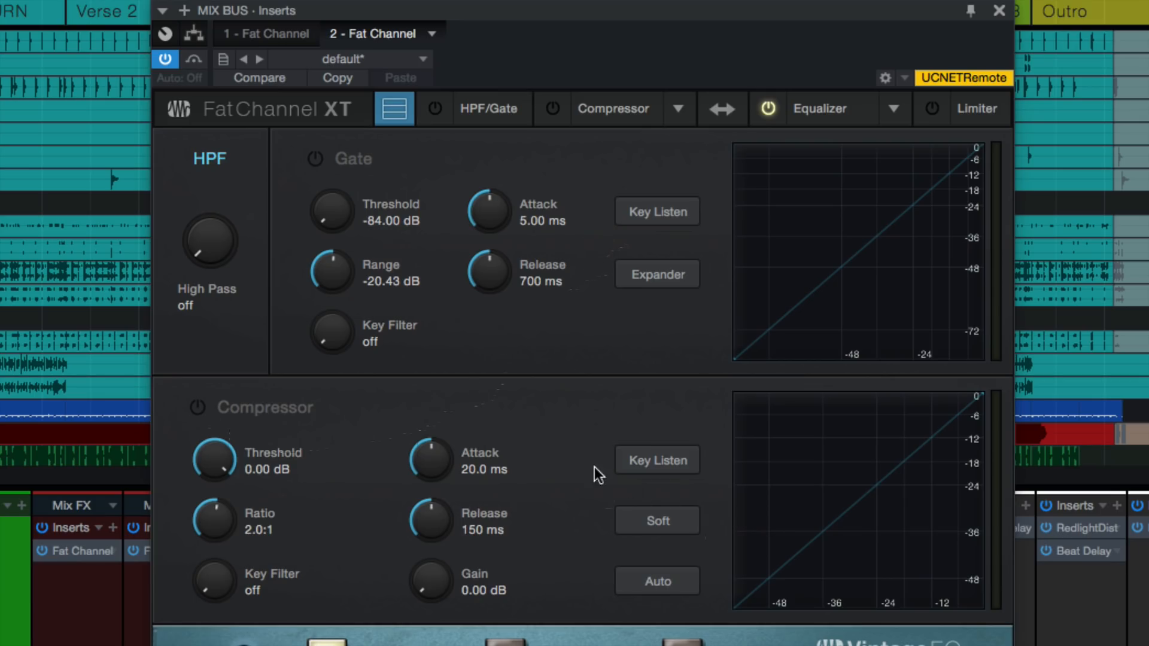
{"action": "left_click", "coordinate": [678, 107]}
{"action": "left_click", "coordinate": [718, 164]}
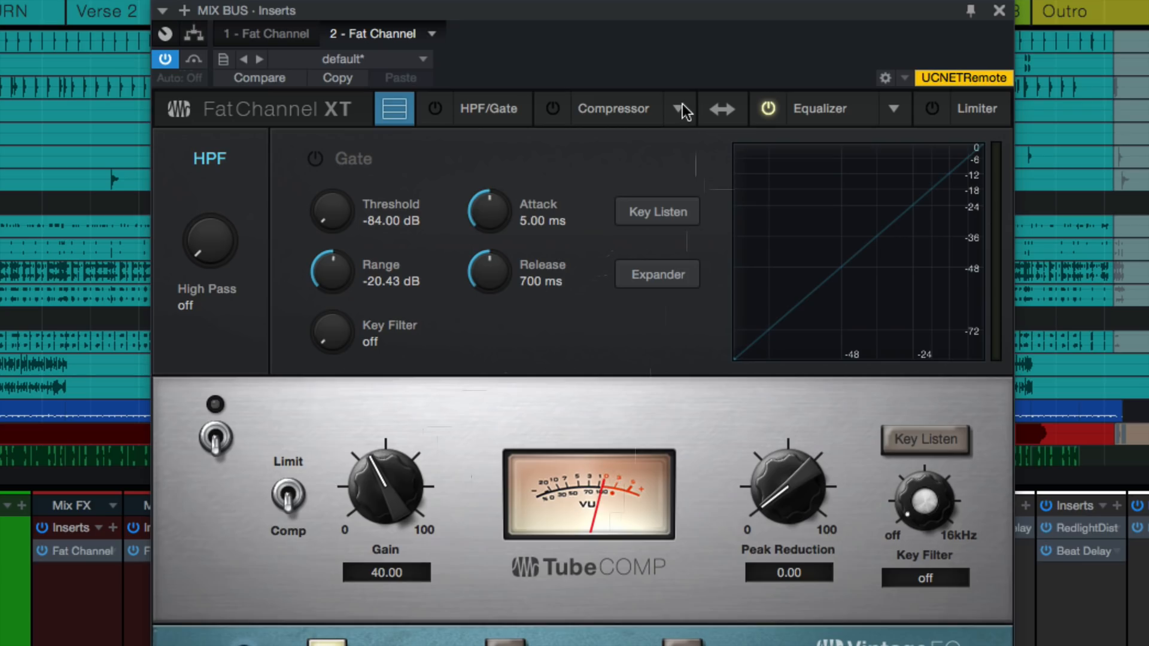
{"action": "left_click", "coordinate": [681, 107]}
{"action": "left_click", "coordinate": [719, 189]}
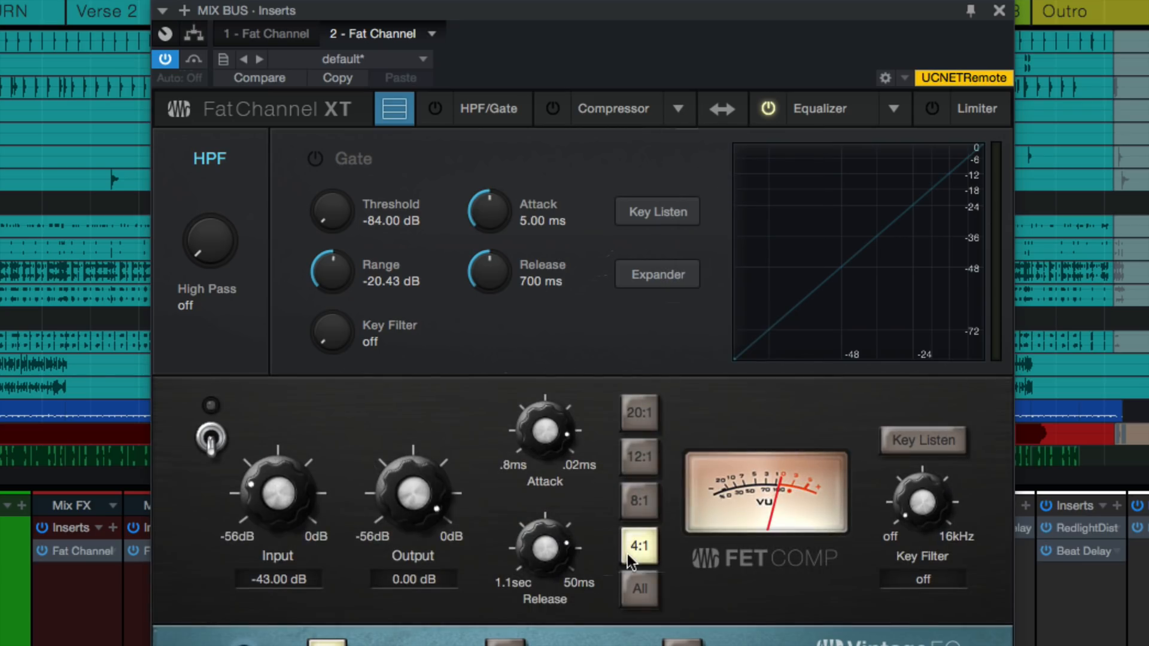
Step: Change the second Fat Channel's compressor model to Brit Comp and turn off its Vintage EQ
{"action": "left_click", "coordinate": [679, 110]}
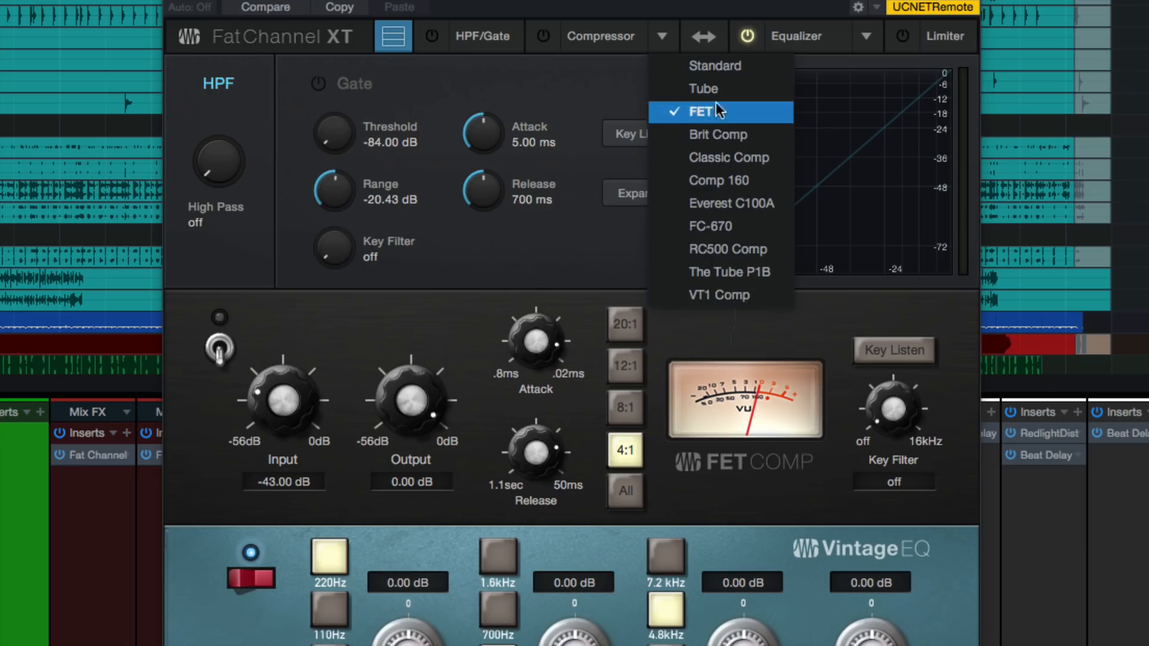
{"action": "left_click", "coordinate": [707, 135]}
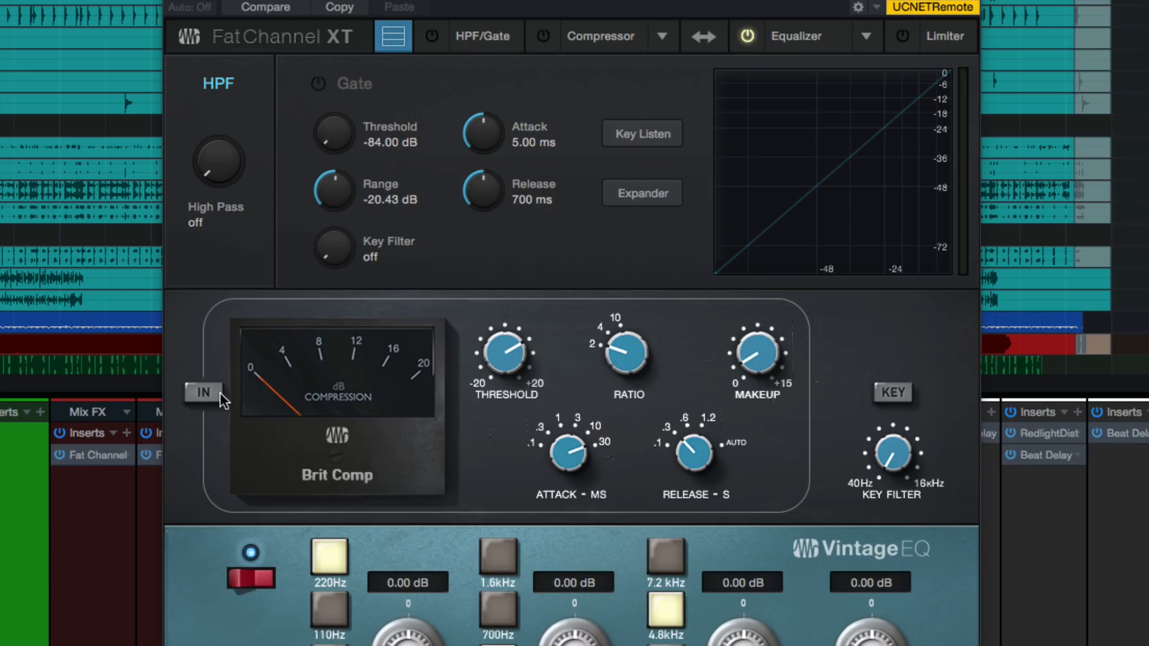
{"action": "left_click", "coordinate": [254, 575]}
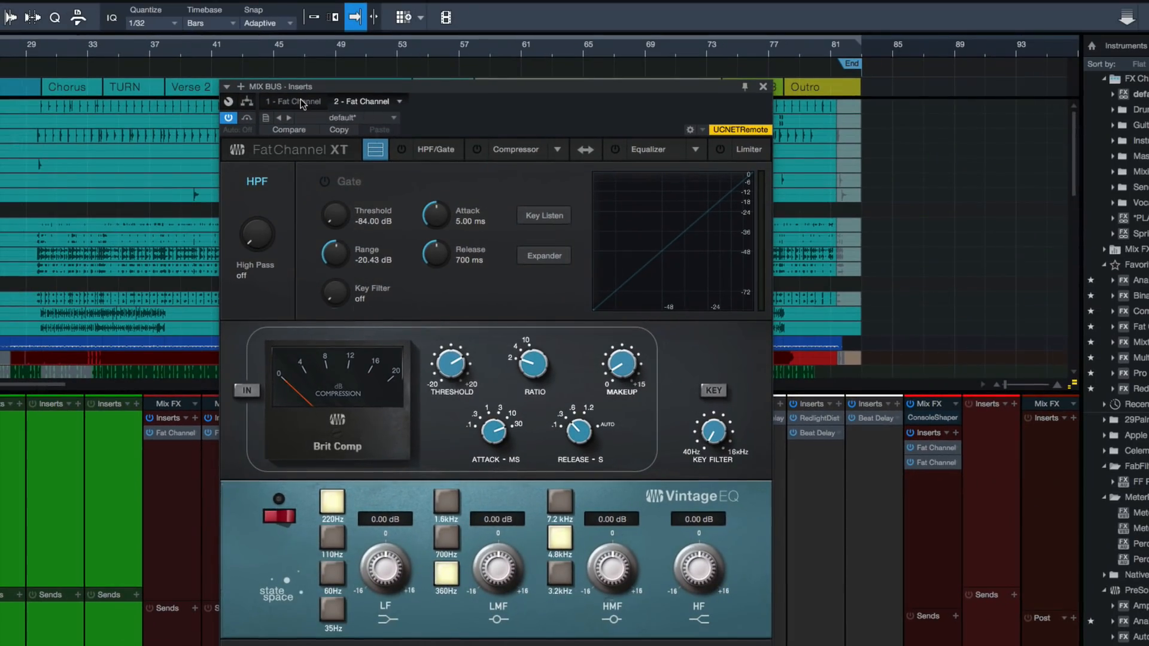
Step: Open the first Fat Channel instance, bypass its Brit Comp compressor and re-engage it
{"action": "left_click", "coordinate": [294, 101]}
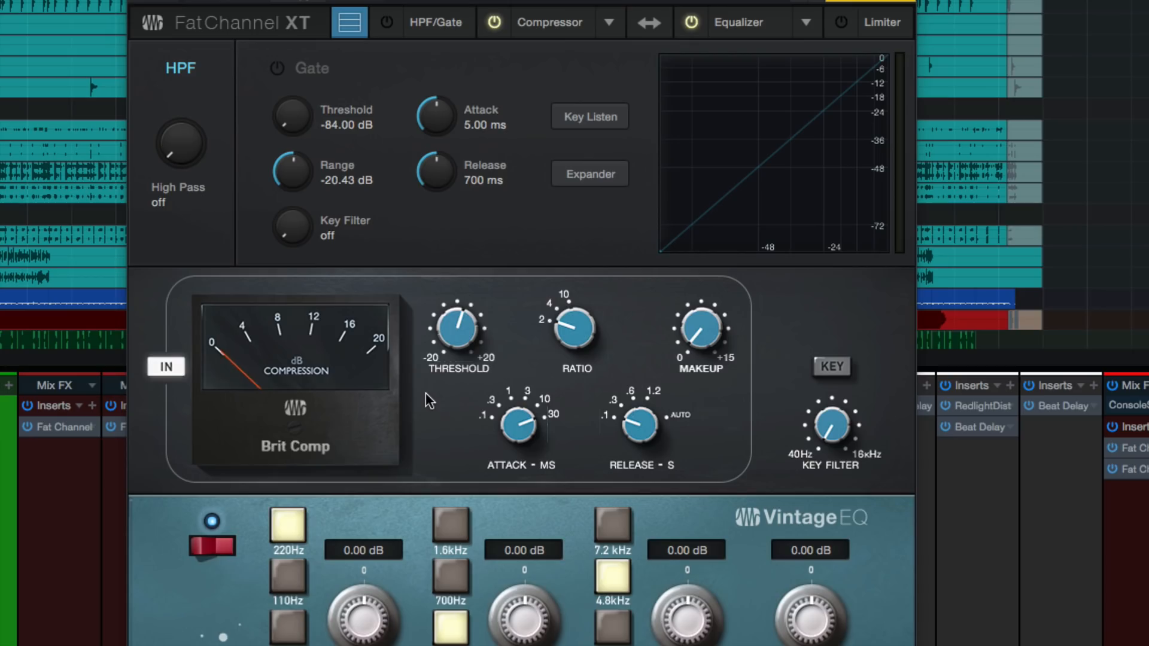
{"action": "left_click", "coordinate": [166, 370]}
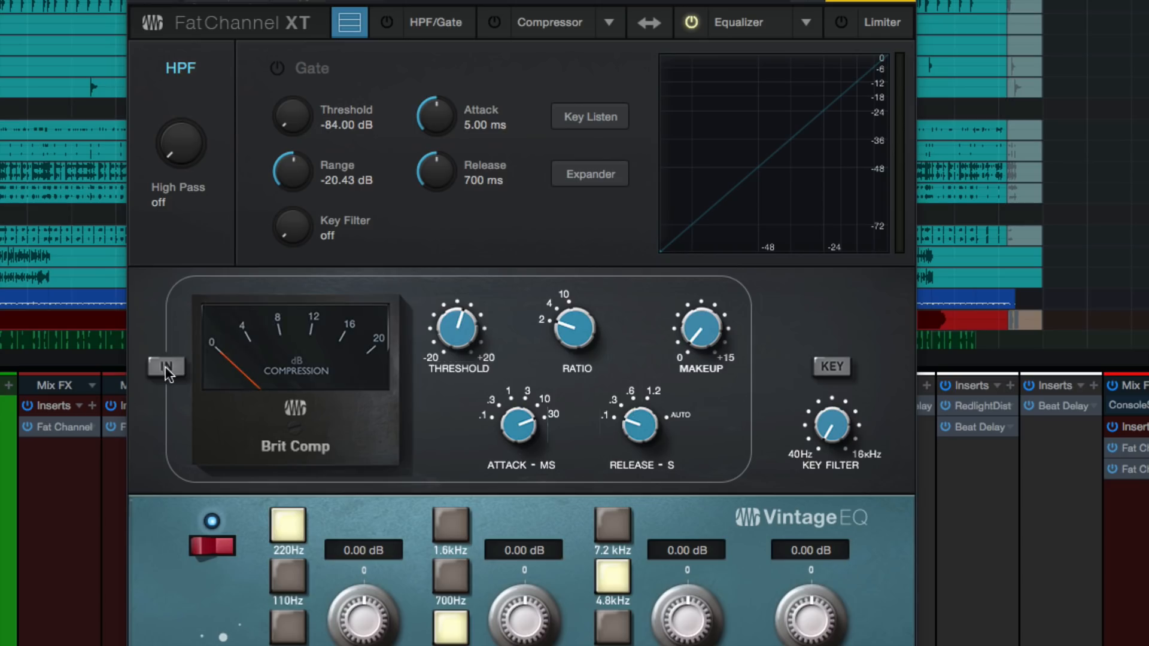
{"action": "left_click", "coordinate": [166, 370]}
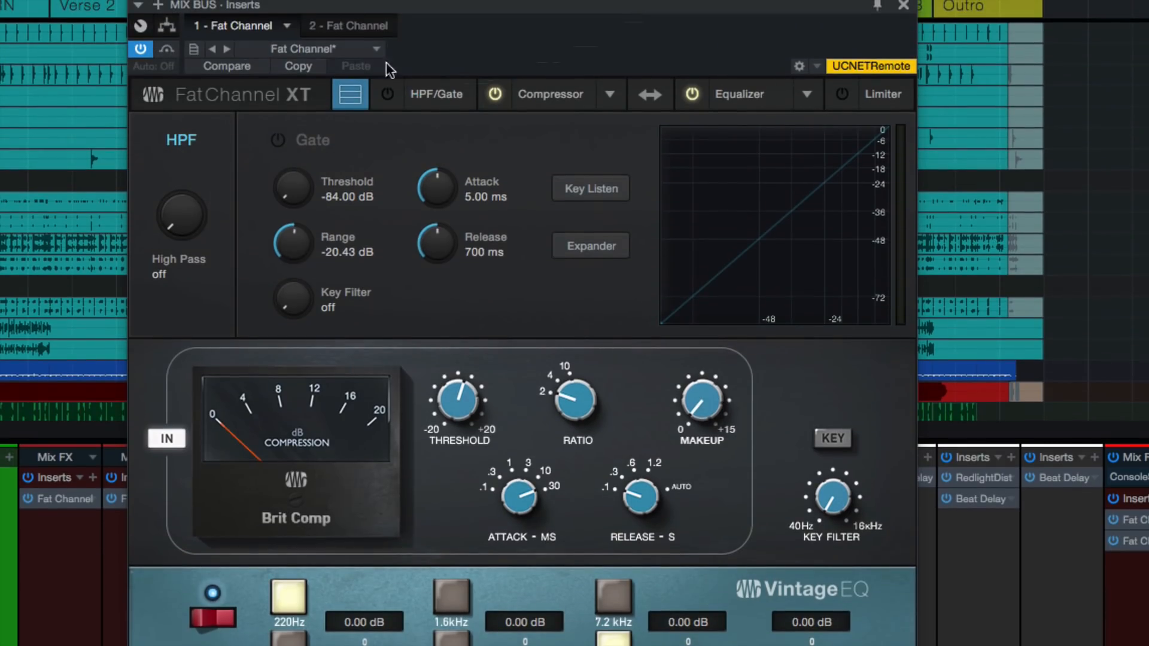
Step: Try the Classic Comp, FET and Tube compressor models in the second Fat Channel, and return to Brit Comp
{"action": "left_click", "coordinate": [355, 25]}
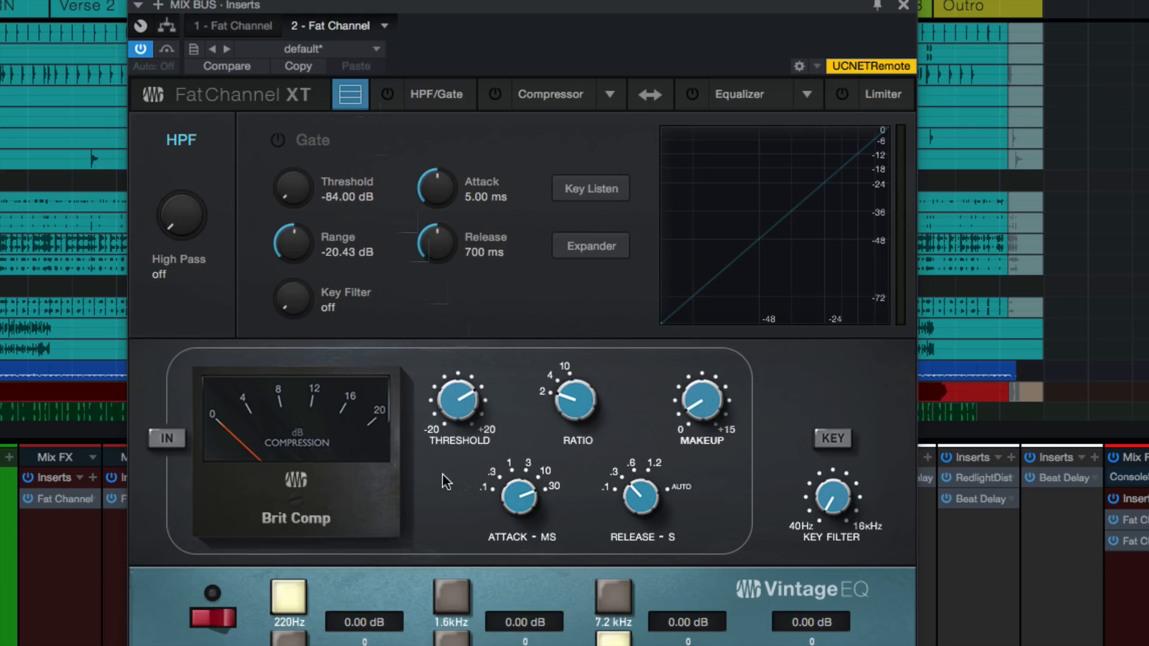
{"action": "left_click", "coordinate": [610, 93]}
{"action": "left_click", "coordinate": [659, 211]}
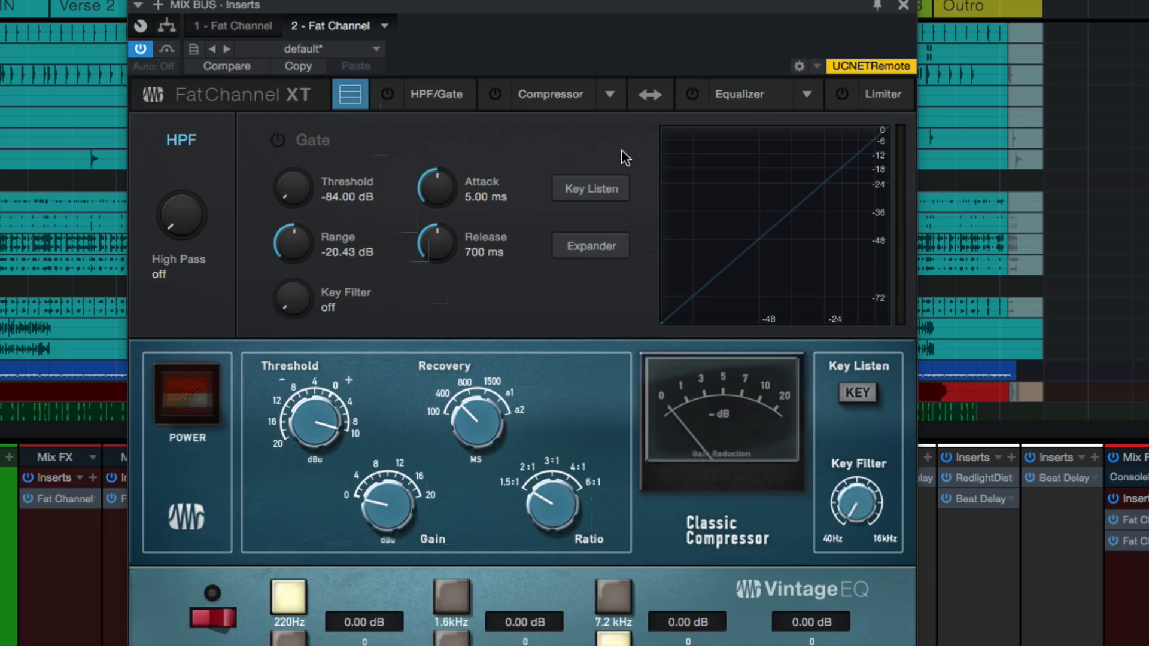
{"action": "left_click", "coordinate": [610, 94]}
{"action": "left_click", "coordinate": [628, 165]}
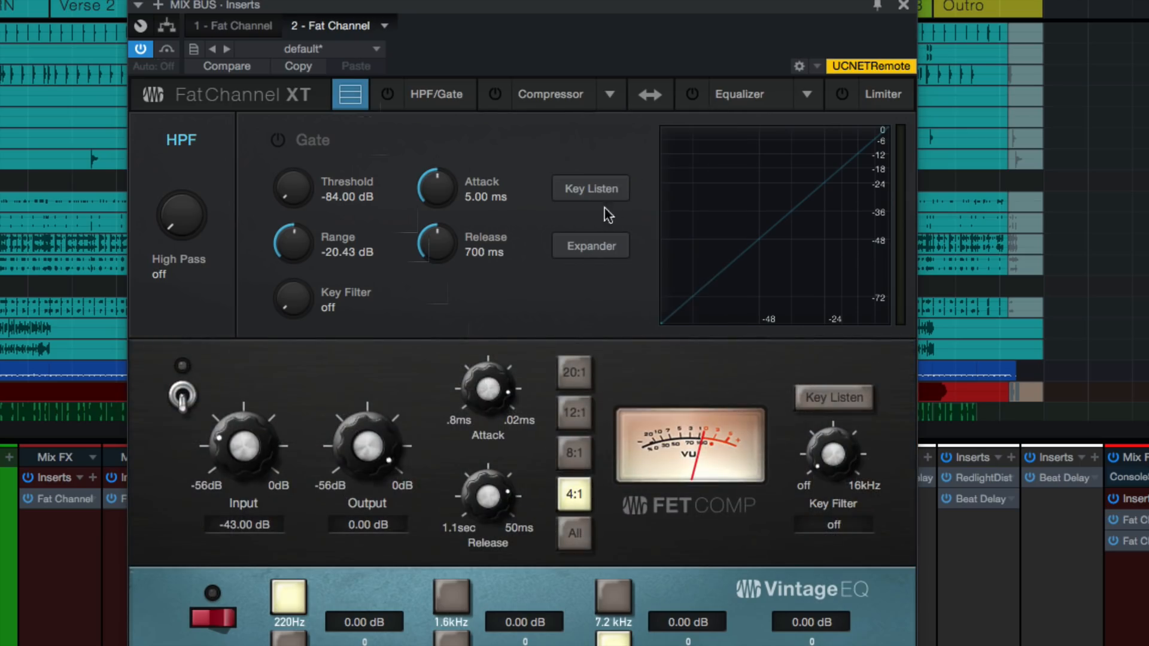
{"action": "left_click", "coordinate": [610, 101]}
{"action": "left_click", "coordinate": [616, 143]}
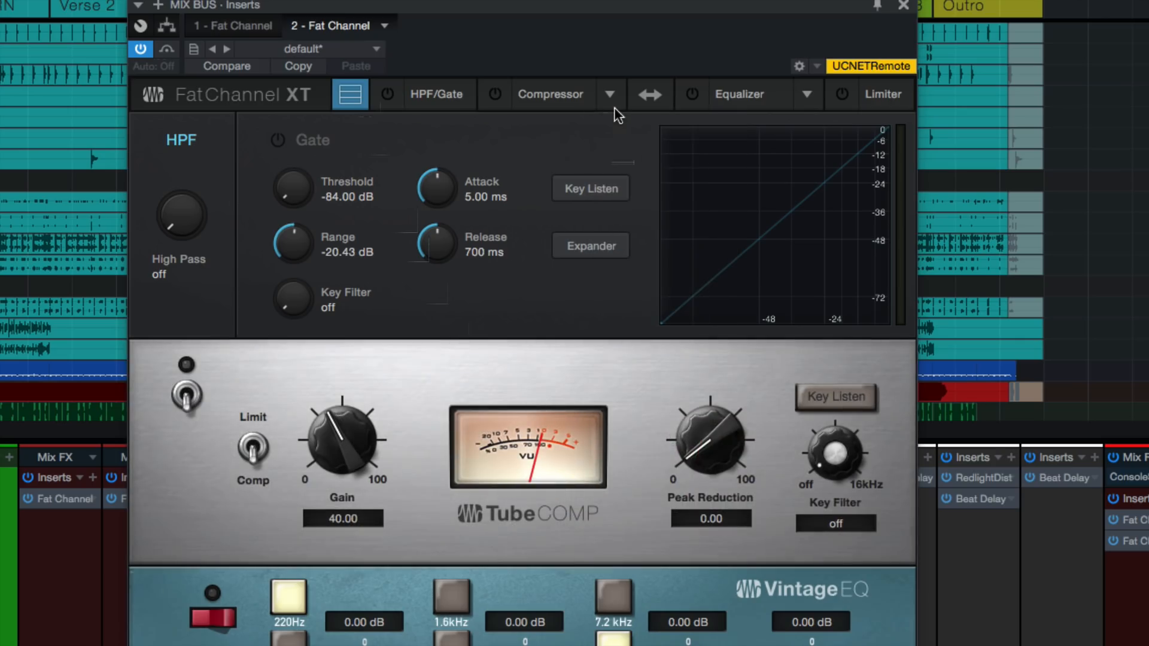
{"action": "left_click", "coordinate": [610, 97]}
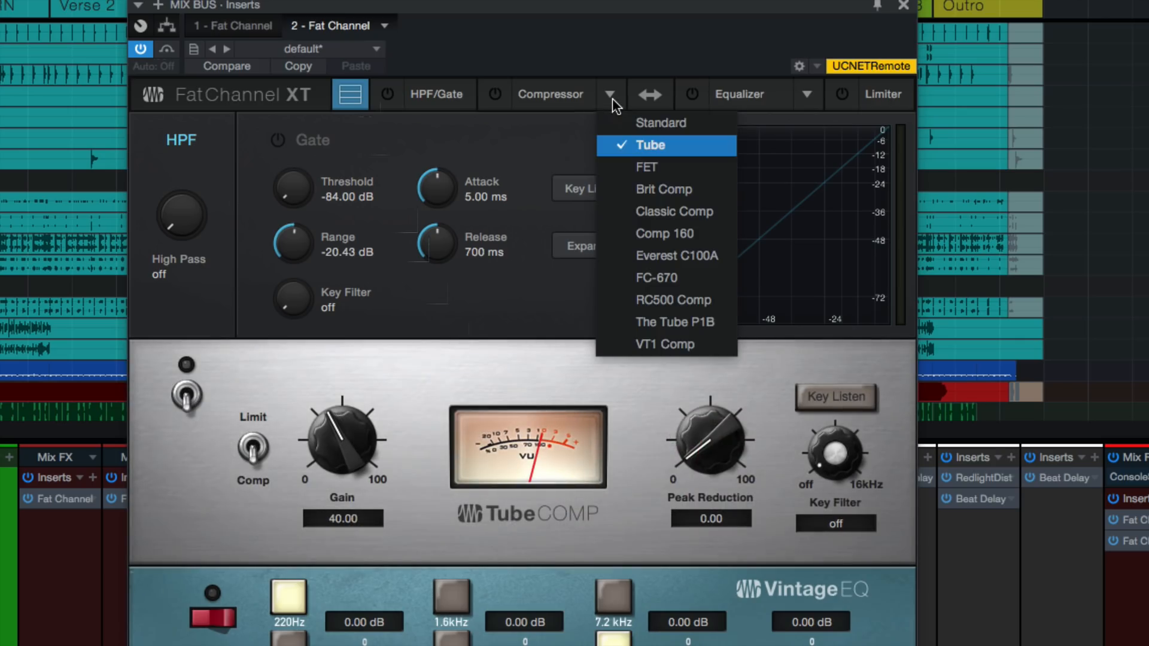
{"action": "left_click", "coordinate": [652, 190]}
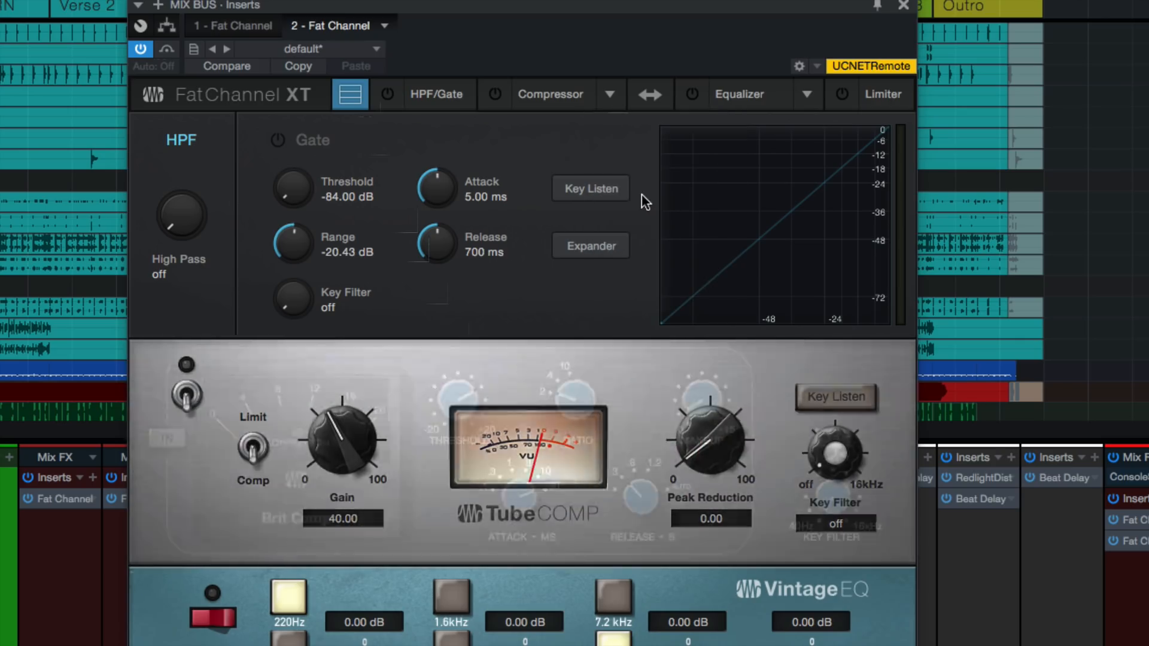
Step: Try the Comp 160, Classic Comp, Everest C100A and FC-670 compressor models in the second Fat Channel
{"action": "left_click", "coordinate": [610, 96]}
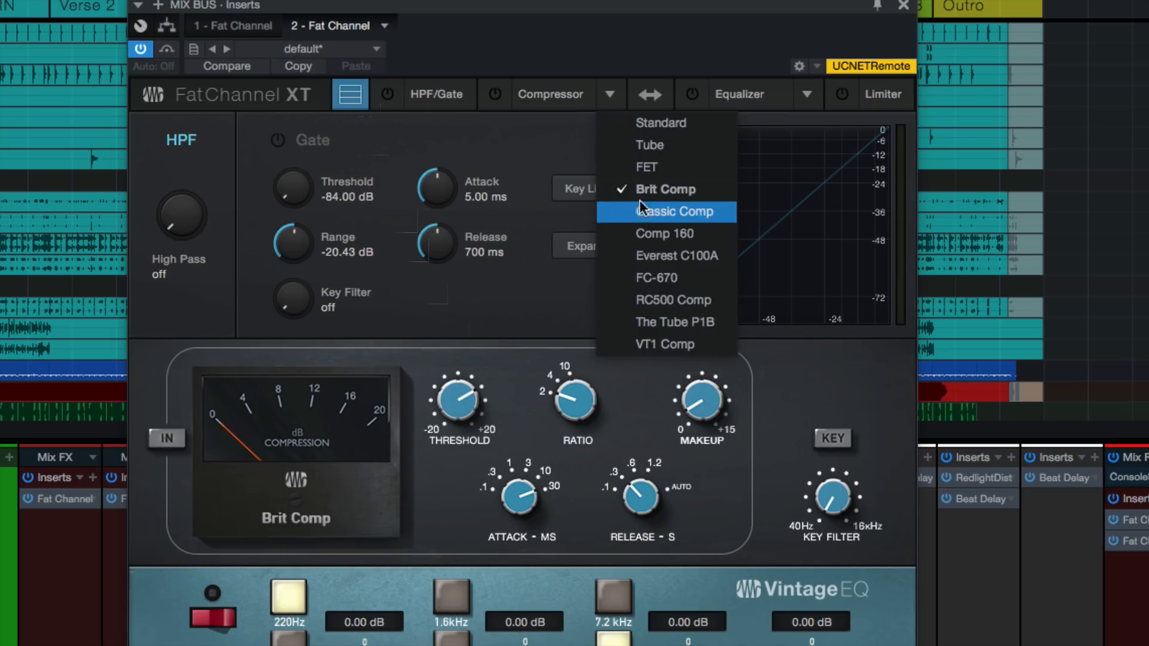
{"action": "left_click", "coordinate": [648, 233]}
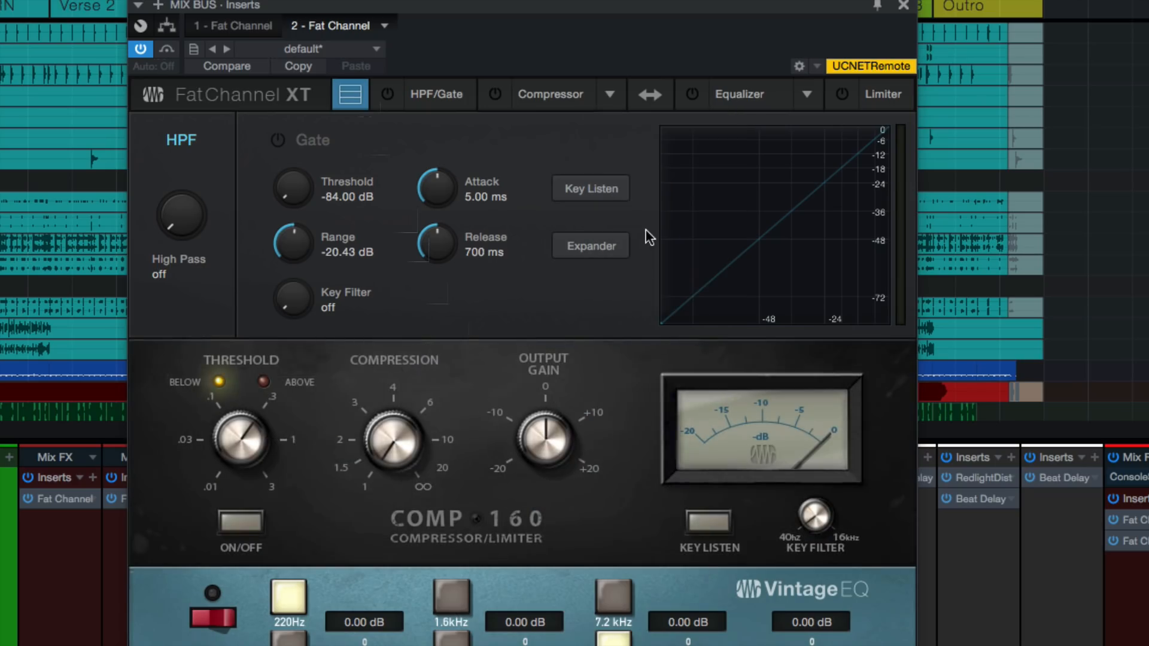
{"action": "left_click", "coordinate": [617, 93]}
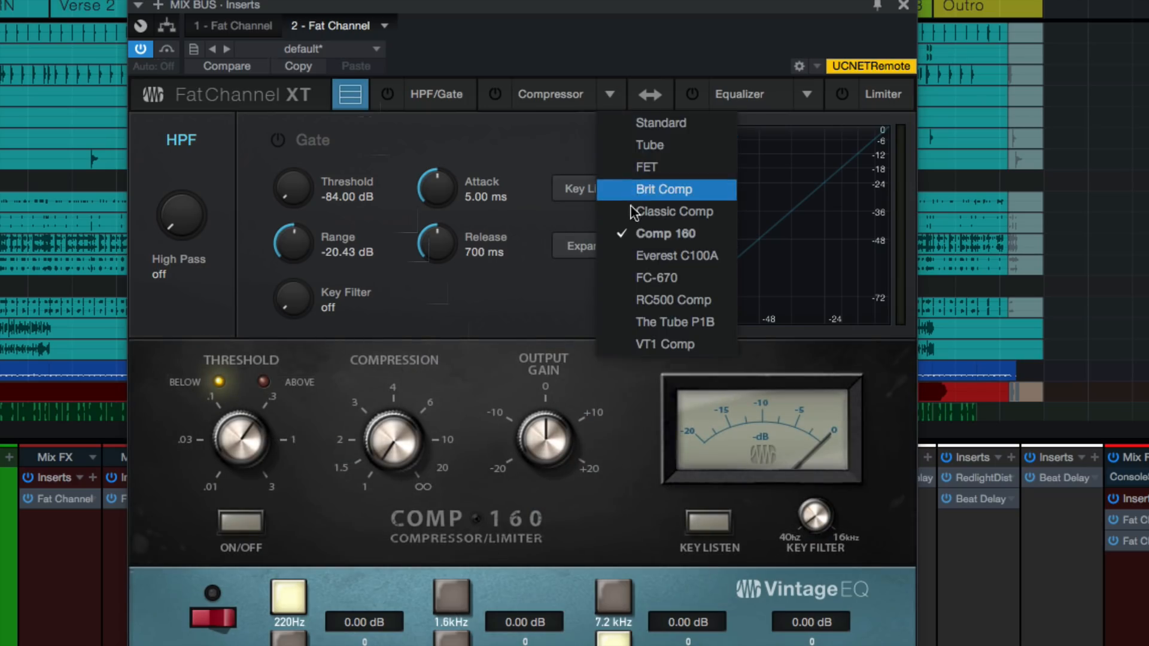
{"action": "left_click", "coordinate": [631, 210]}
{"action": "left_click", "coordinate": [609, 94]}
{"action": "left_click", "coordinate": [630, 255]}
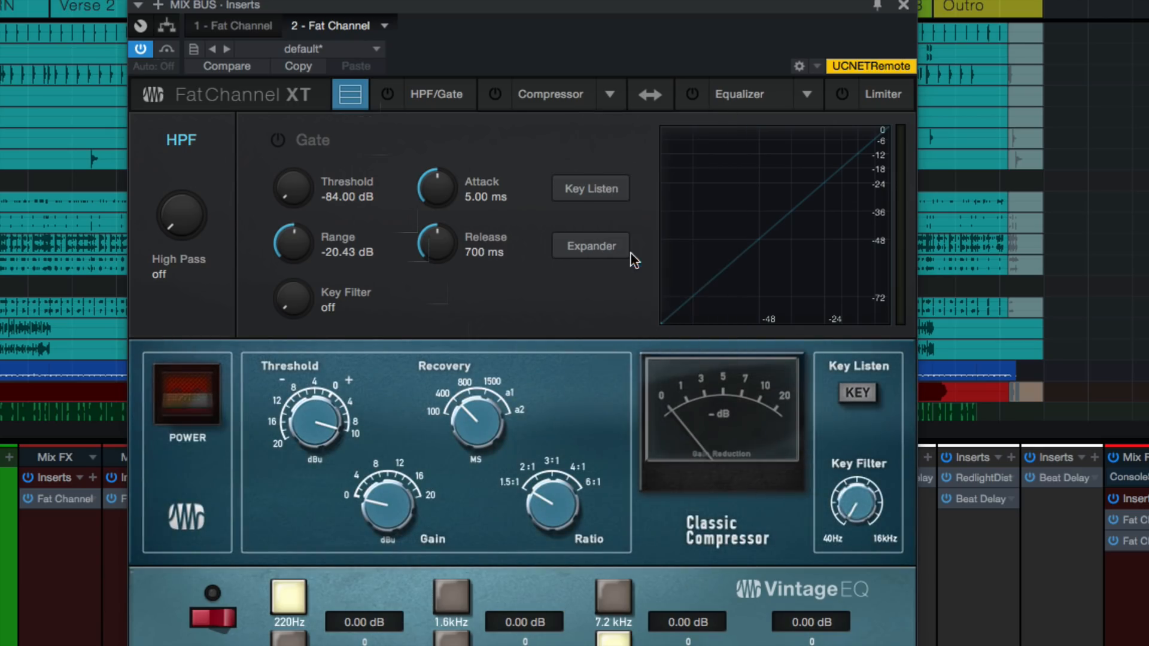
{"action": "left_click", "coordinate": [611, 95]}
{"action": "left_click", "coordinate": [656, 269]}
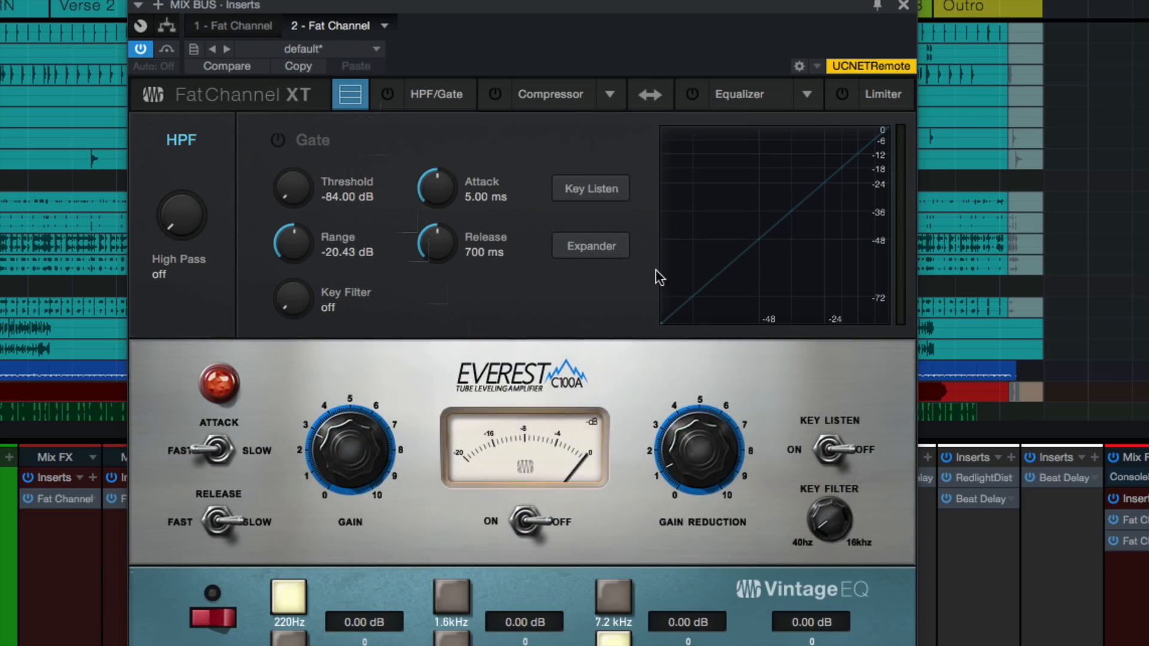
Step: Try the RC500 Comp, The Tube P1B and VT1 Comp compressor models, and return to RC500 Comp
{"action": "left_click", "coordinate": [609, 96]}
{"action": "left_click", "coordinate": [636, 299]}
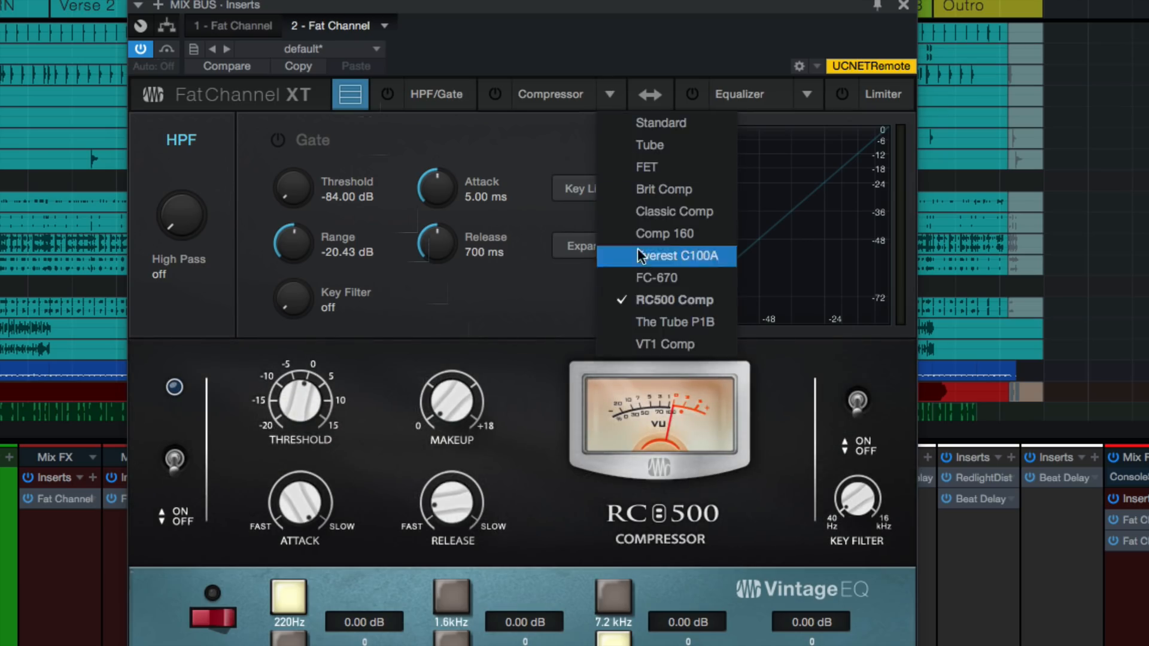
{"action": "left_click", "coordinate": [640, 324]}
{"action": "left_click", "coordinate": [611, 96]}
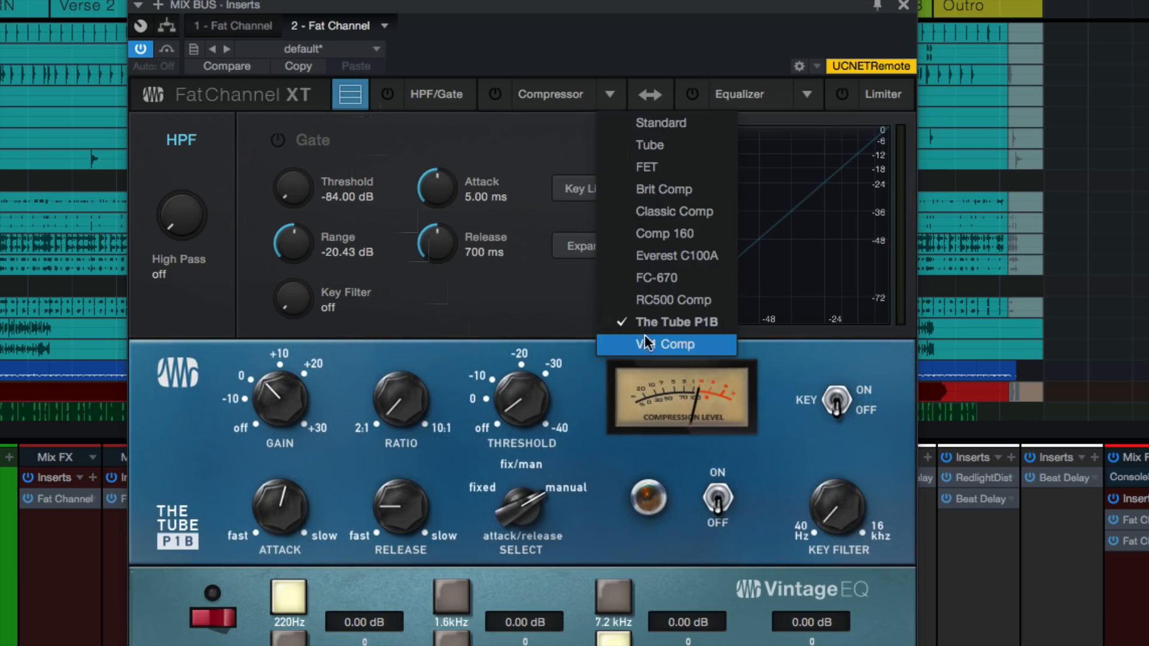
{"action": "left_click", "coordinate": [648, 344]}
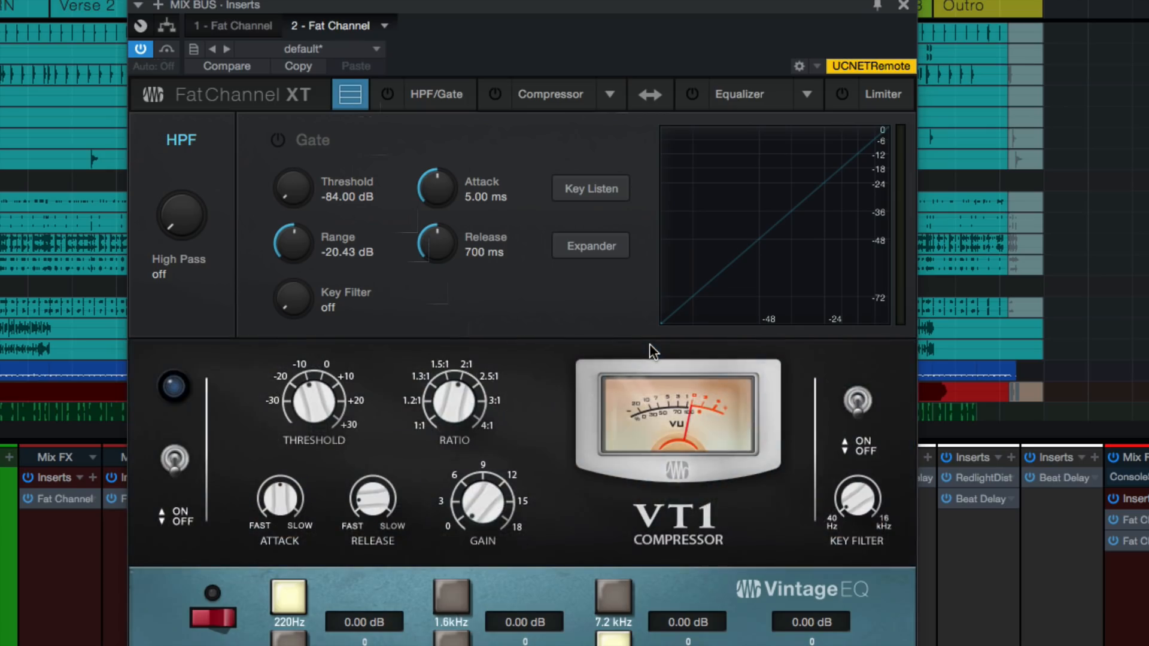
{"action": "left_click", "coordinate": [609, 96]}
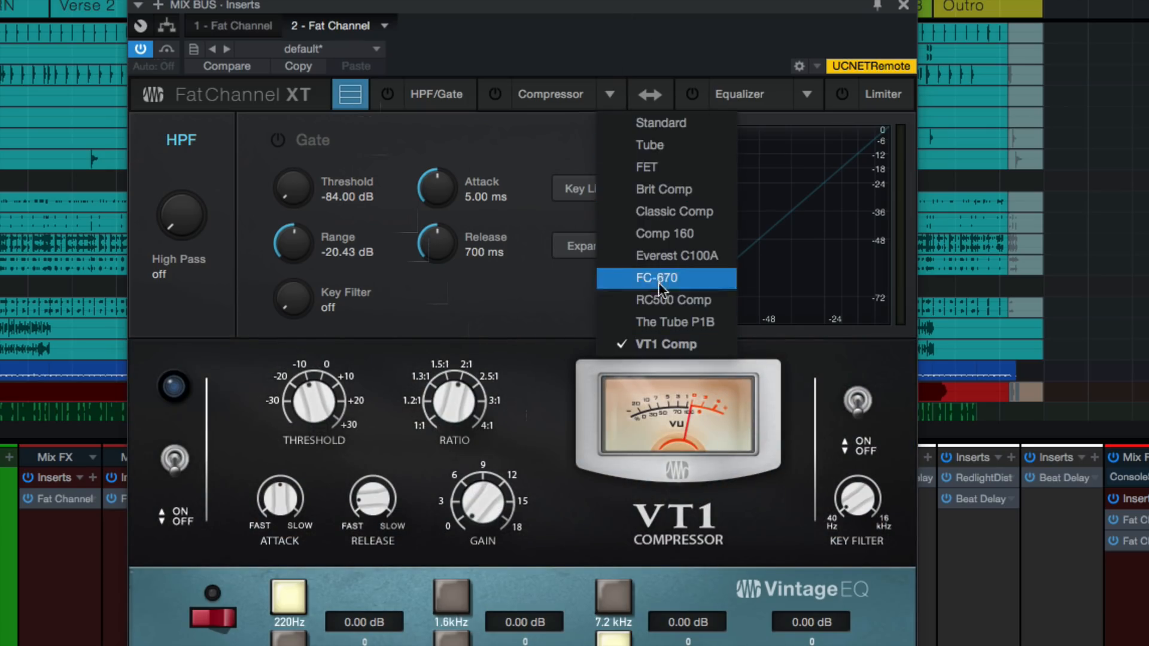
{"action": "left_click", "coordinate": [664, 305]}
Step: Switch the second Fat Channel to Classic Comp and dial in its recovery at a2, threshold and about 6 dBu gain with the compressor on
{"action": "left_click", "coordinate": [610, 94]}
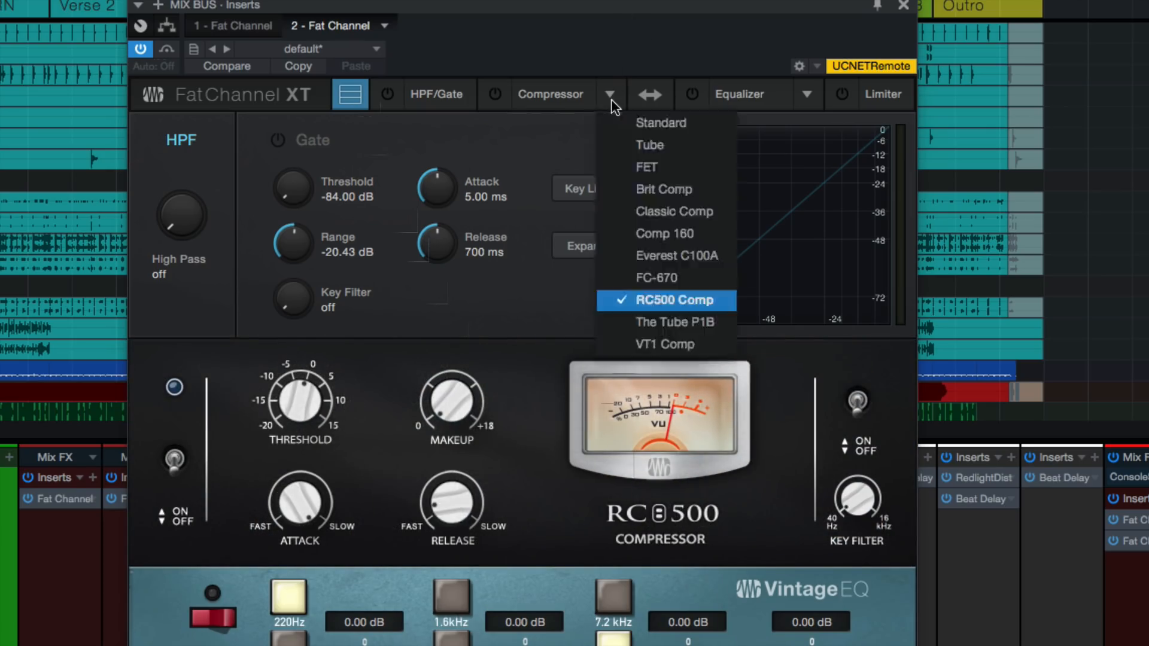
{"action": "left_click", "coordinate": [653, 209]}
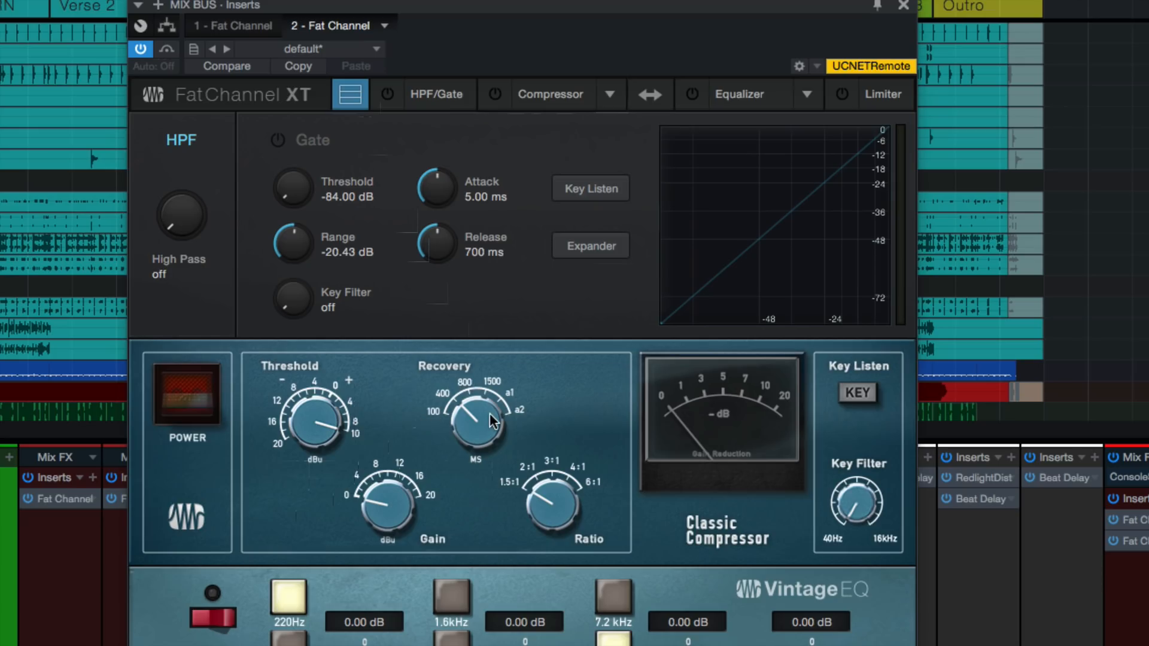
{"action": "left_click_drag", "start_coordinate": [484, 421], "coordinate": [500, 262]}
{"action": "left_click", "coordinate": [210, 408]}
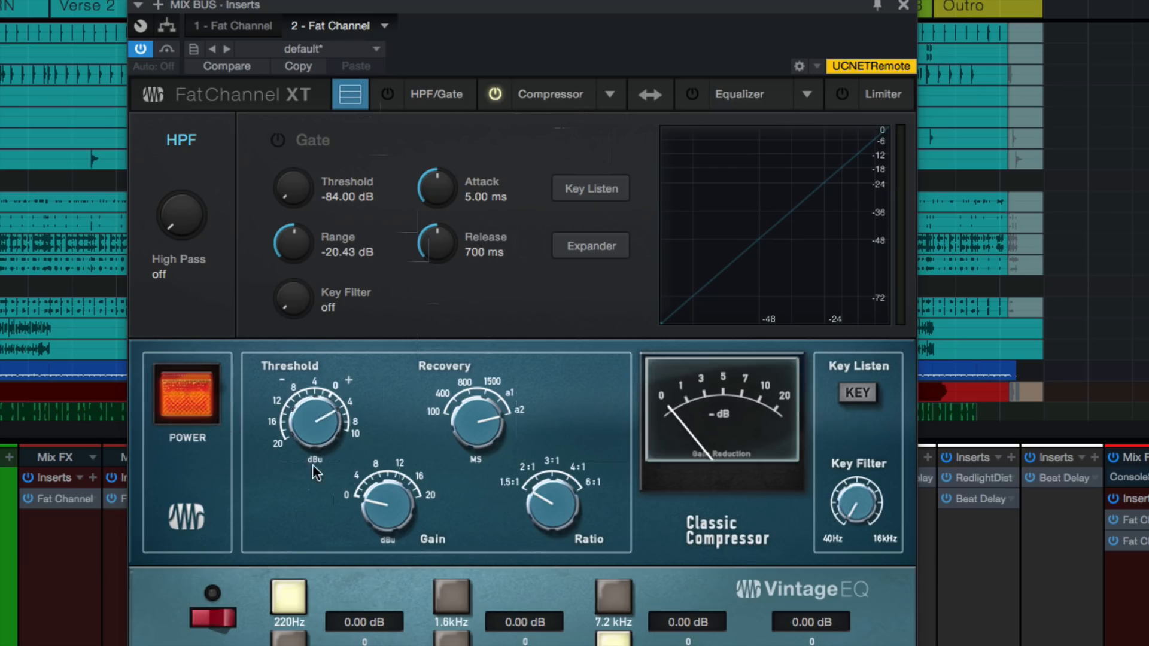
{"action": "left_click_drag", "start_coordinate": [312, 465], "coordinate": [323, 479]}
{"action": "left_click_drag", "start_coordinate": [389, 489], "coordinate": [397, 437]}
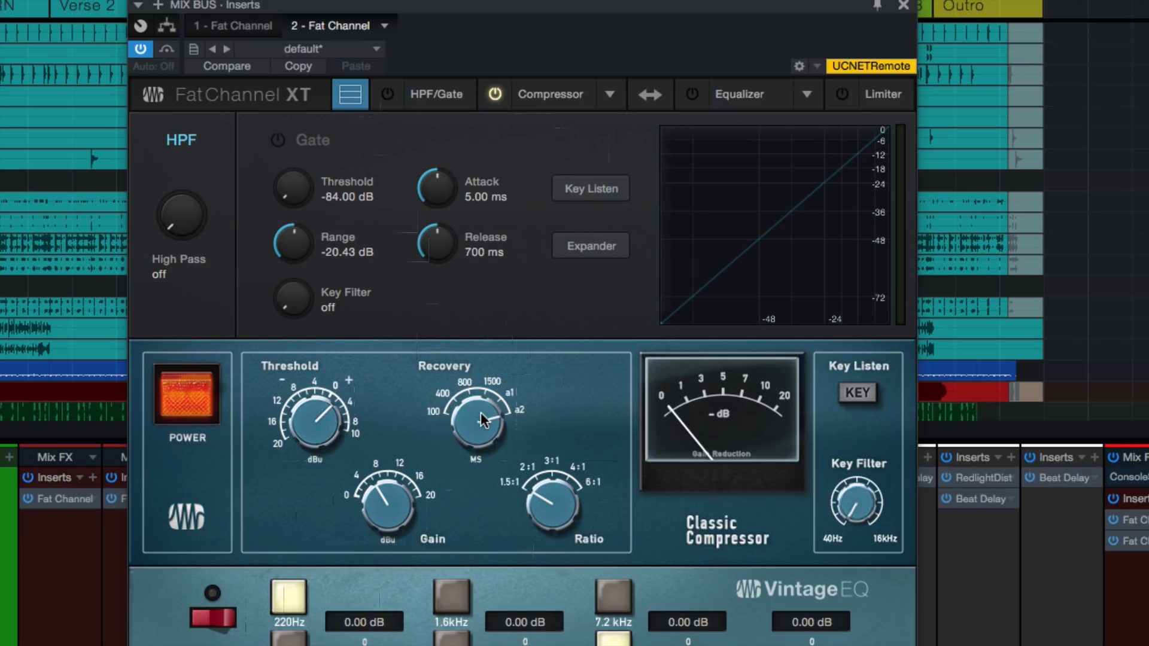
Step: Try other recovery settings on the Classic Compressor, switch the compressor off and close the MIX BUS Fat Channel window
{"action": "left_click_drag", "start_coordinate": [472, 417], "coordinate": [494, 557]}
{"action": "left_click_drag", "start_coordinate": [495, 440], "coordinate": [487, 347]}
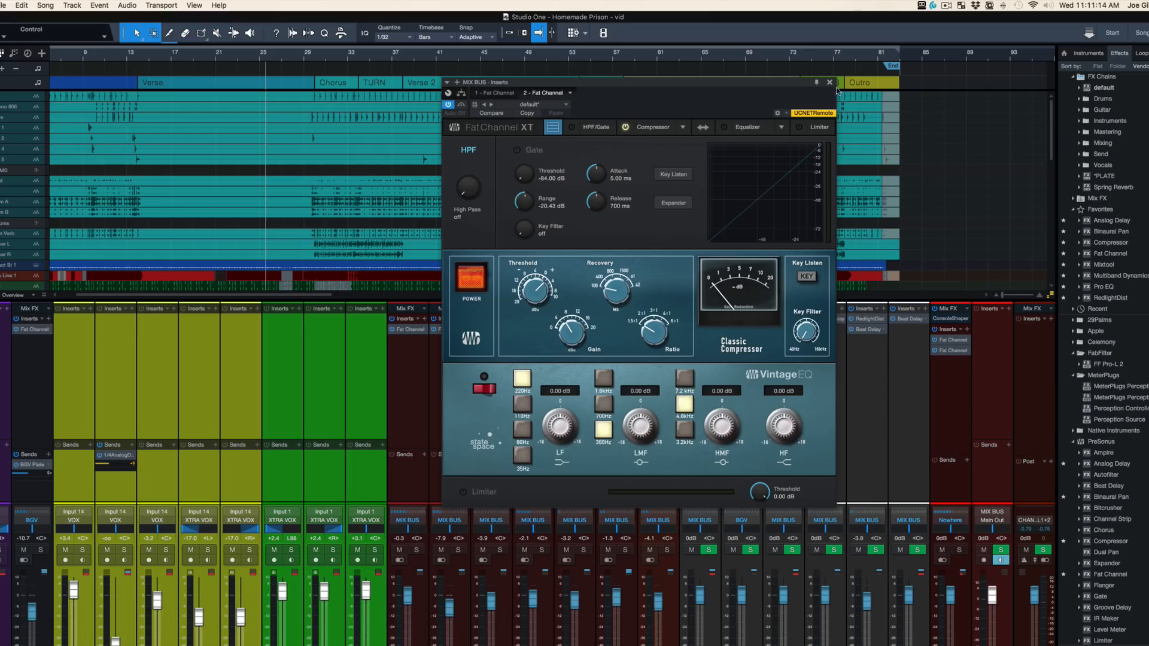
{"action": "left_click", "coordinate": [479, 270]}
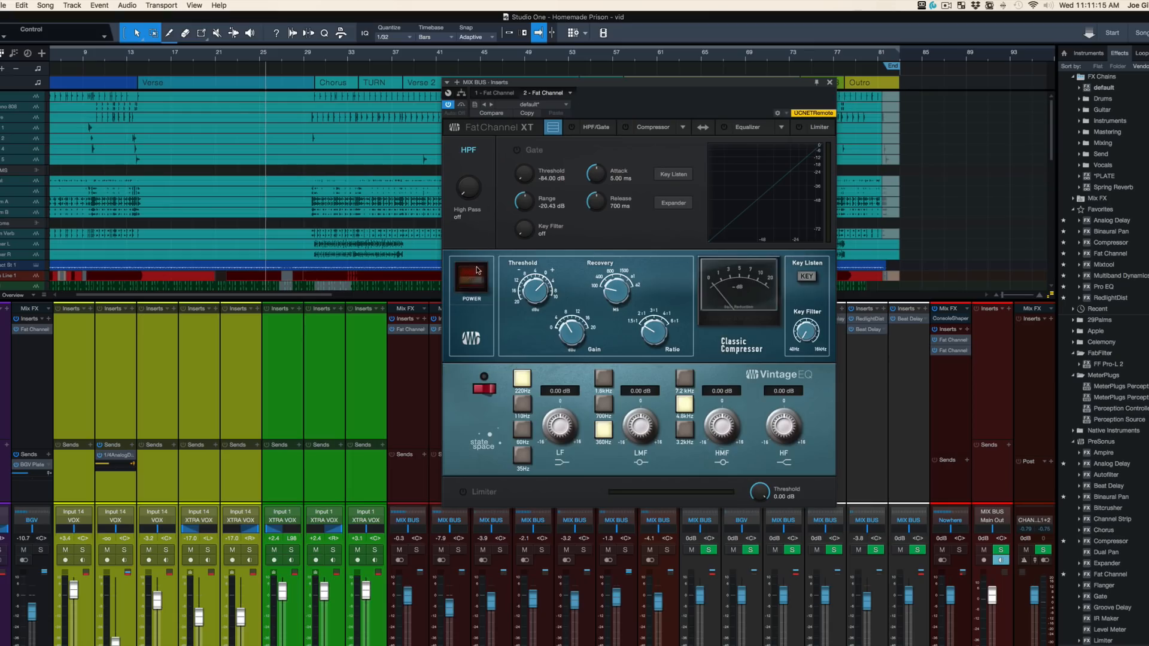
{"action": "left_click", "coordinate": [829, 82]}
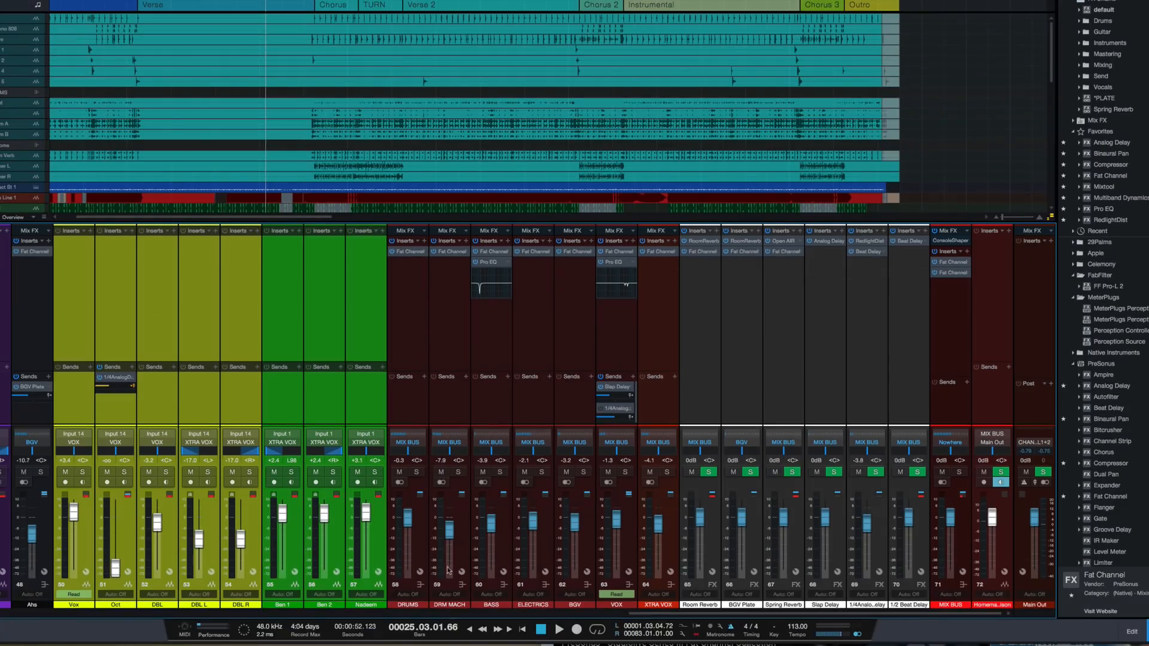
Step: Solo the DRUMS bus and open its Fat Channel
{"action": "left_click", "coordinate": [417, 473]}
{"action": "left_click", "coordinate": [404, 275]}
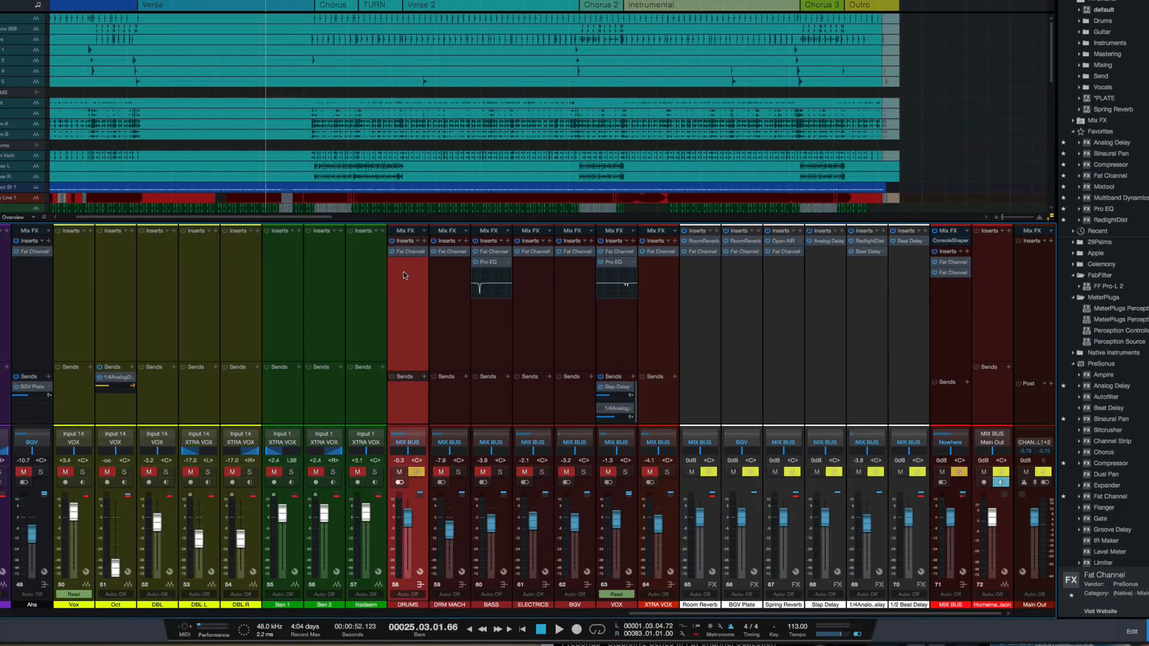
{"action": "left_click", "coordinate": [405, 250]}
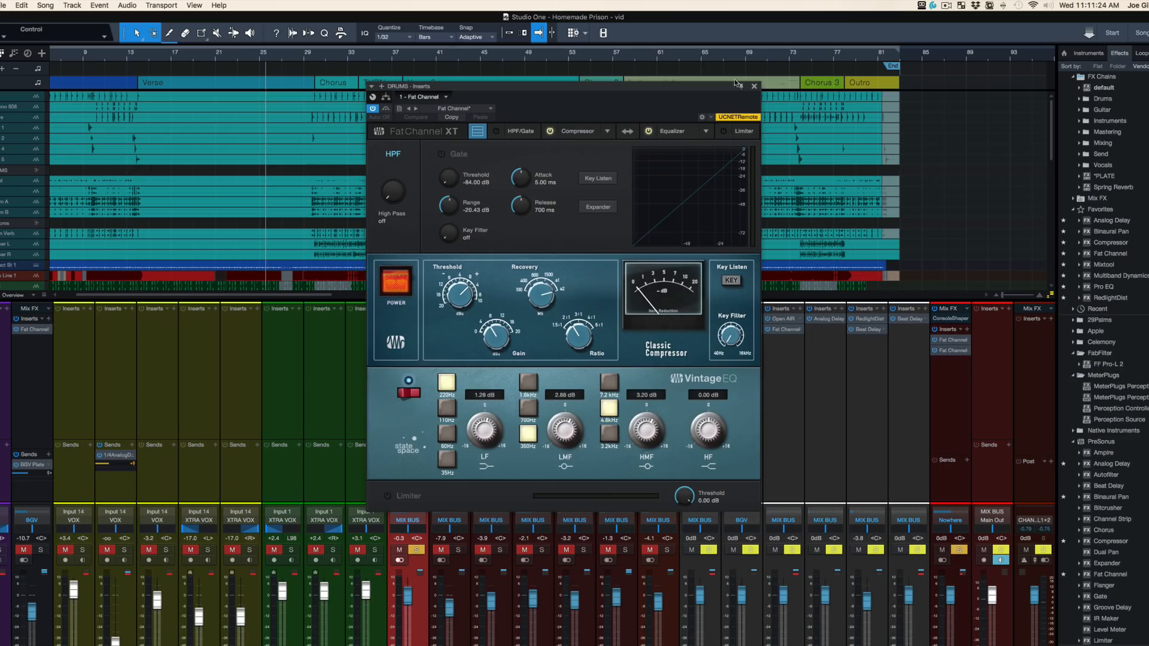
{"action": "left_click_drag", "start_coordinate": [737, 84], "coordinate": [666, 107]}
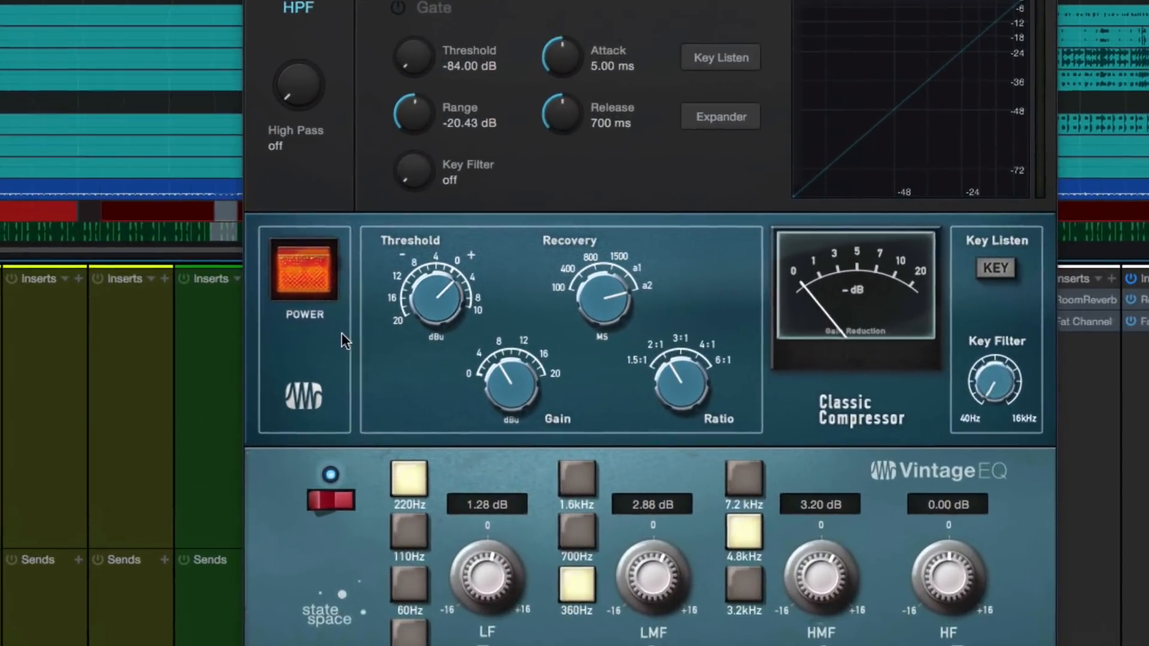
Step: Compare the drums with the Classic Compressor bypassed and engaged
{"action": "left_click", "coordinate": [310, 274]}
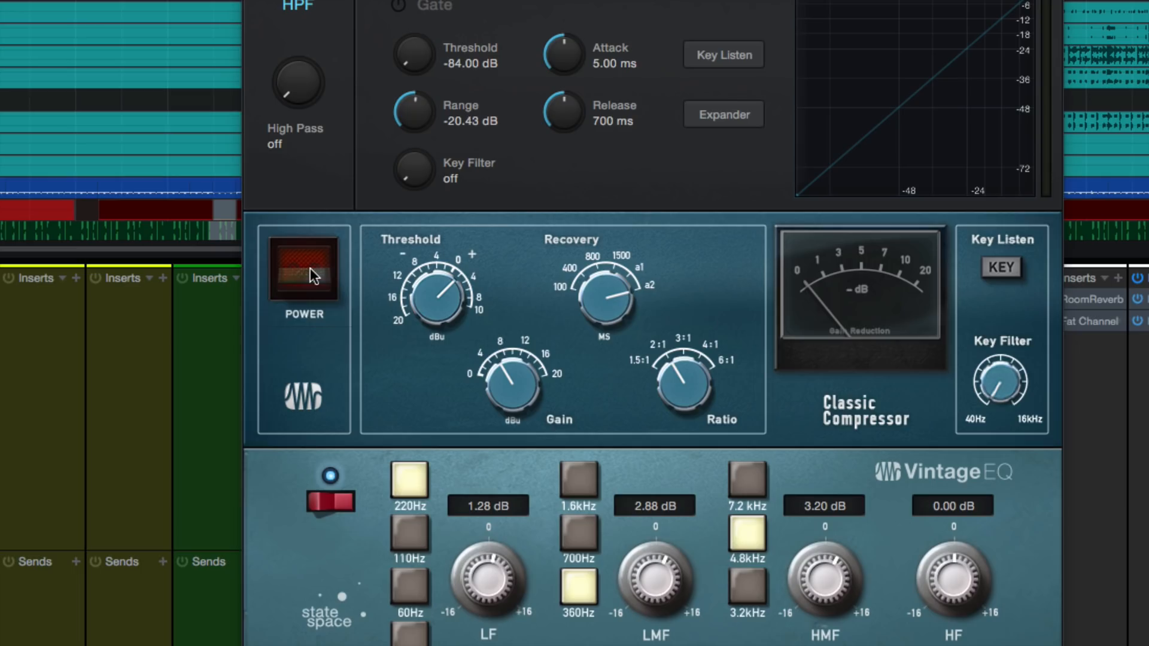
{"action": "left_click", "coordinate": [310, 270]}
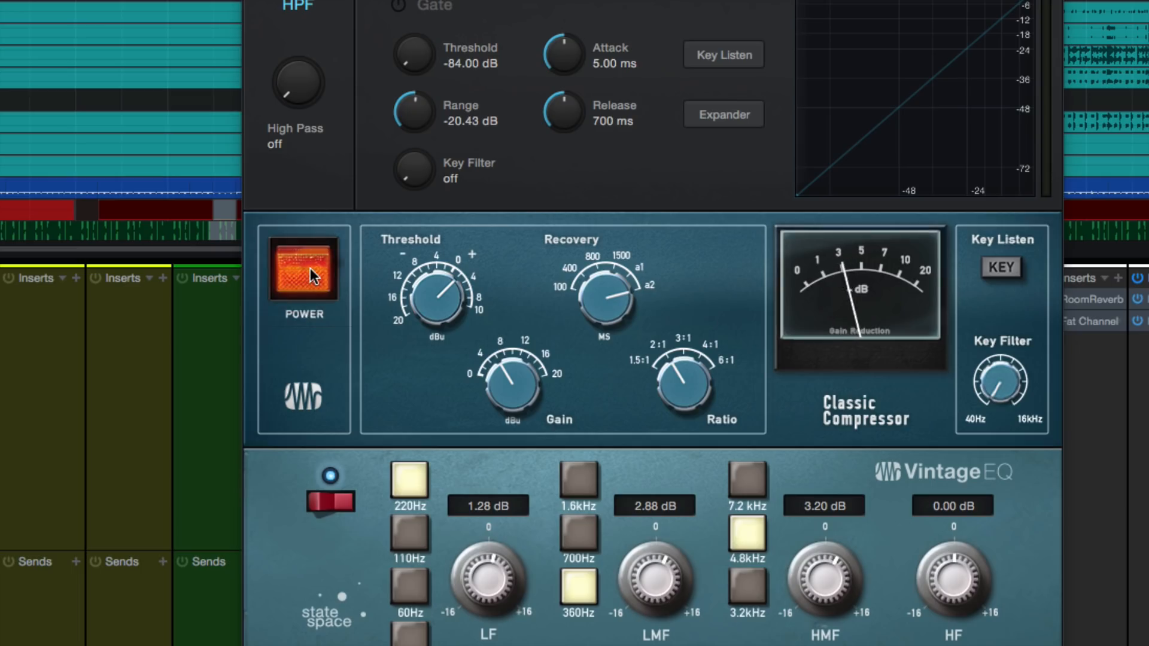
{"action": "left_click", "coordinate": [310, 268]}
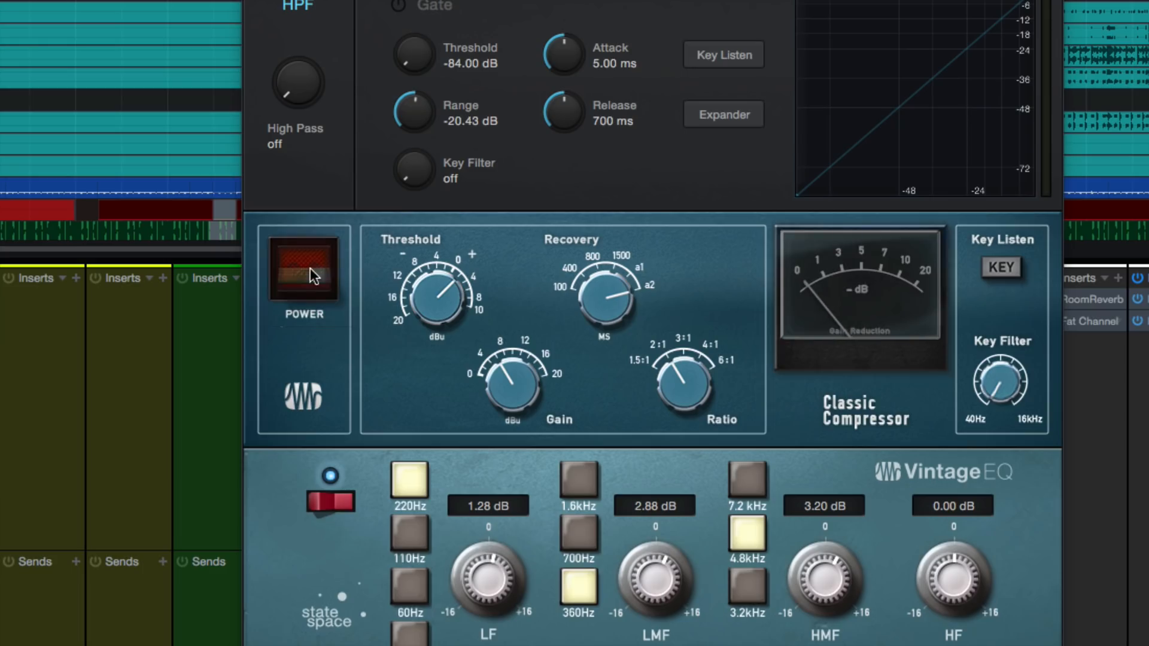
{"action": "left_click", "coordinate": [310, 268]}
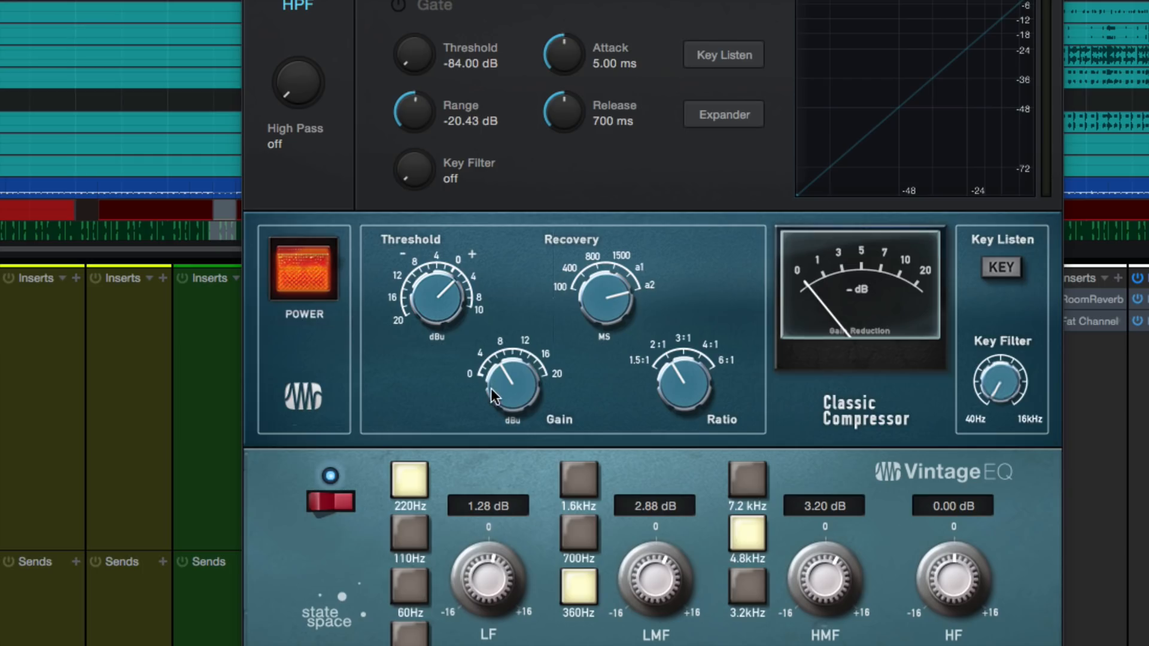
Step: Lower the Classic Compressor's gain, compare the drums with it bypassed and engaged, and restore the gain to about 6 dBu
{"action": "left_click_drag", "start_coordinate": [491, 389], "coordinate": [485, 409]}
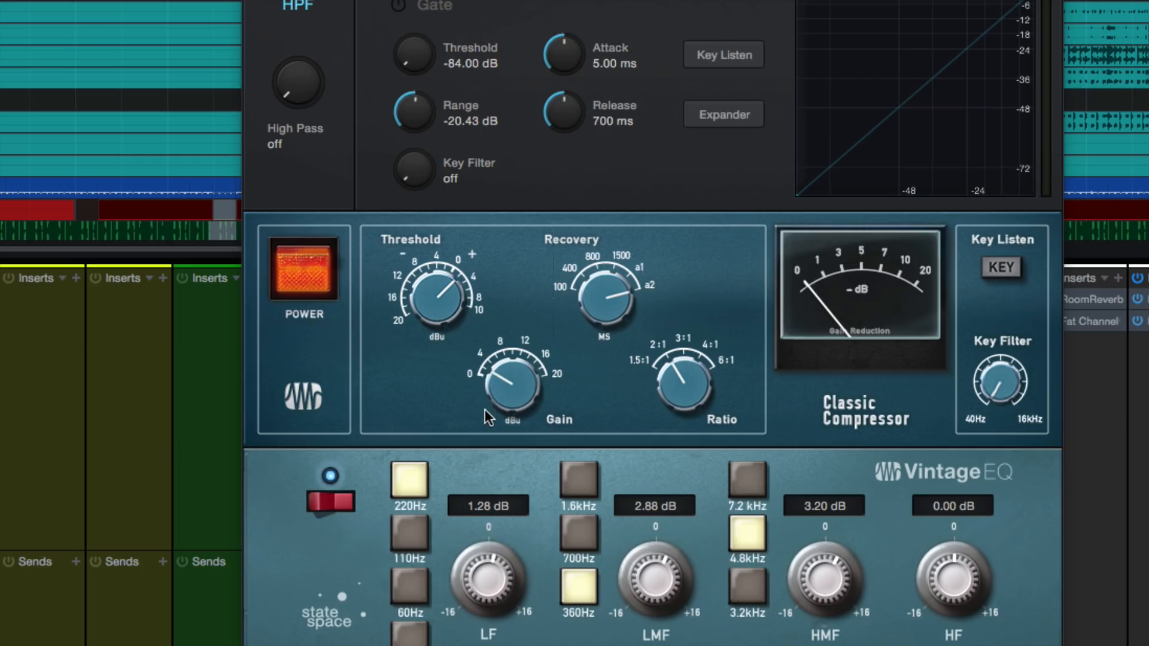
{"action": "left_click", "coordinate": [301, 267]}
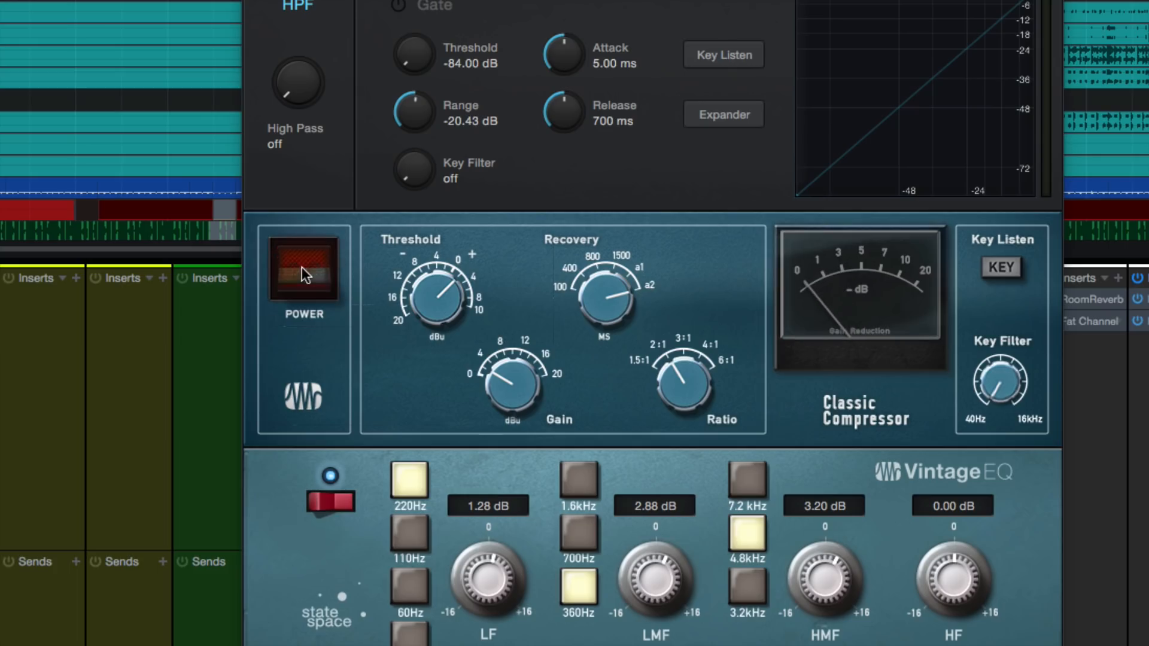
{"action": "left_click", "coordinate": [301, 267]}
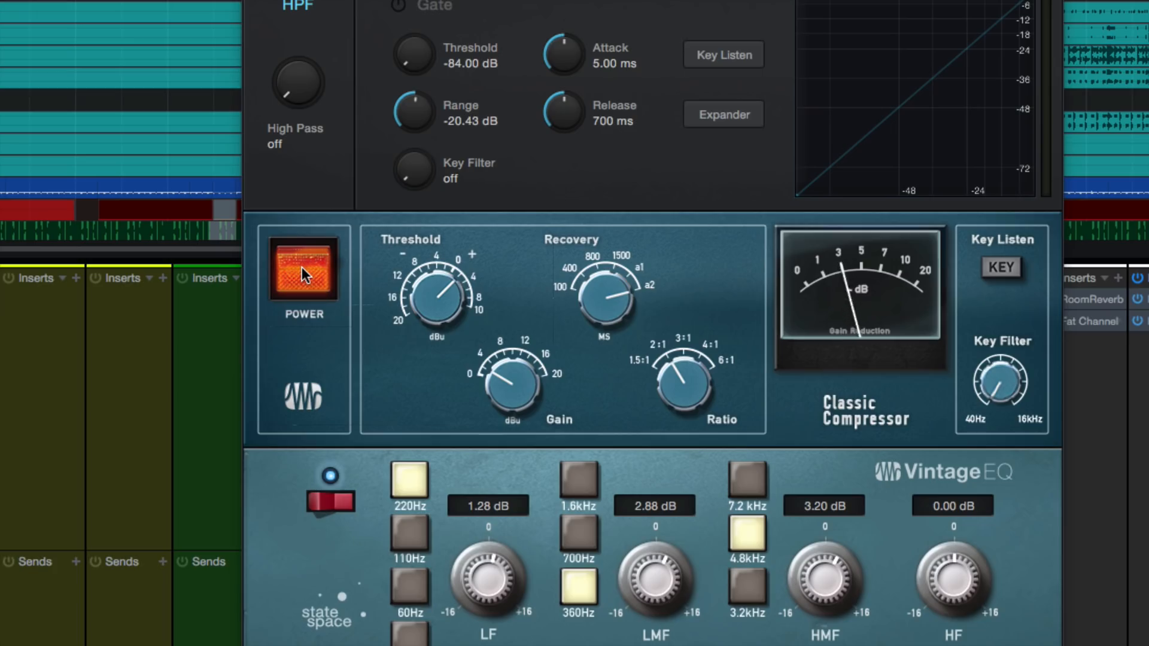
{"action": "left_click", "coordinate": [301, 267]}
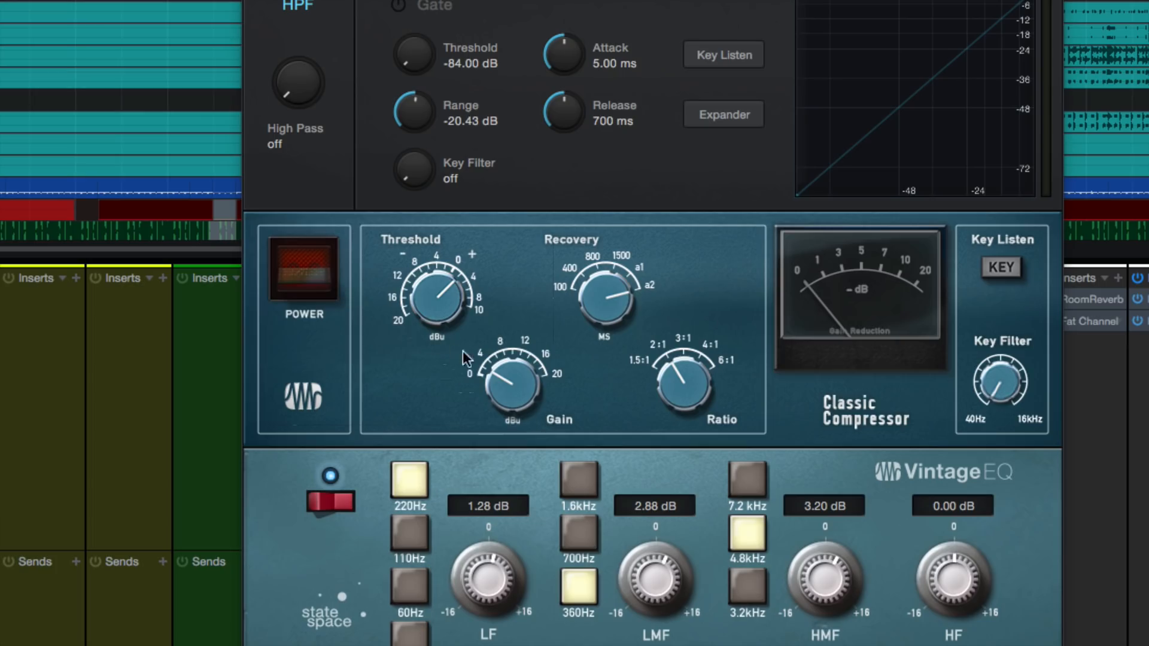
{"action": "left_click_drag", "start_coordinate": [519, 383], "coordinate": [518, 346]}
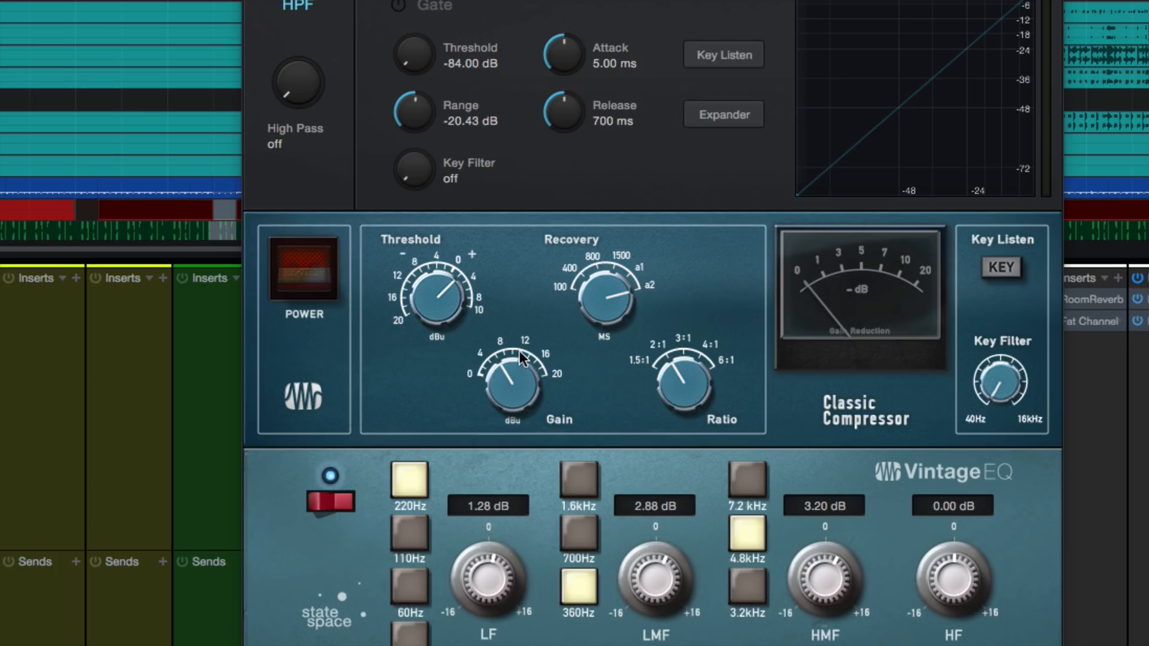
{"action": "left_click", "coordinate": [302, 270]}
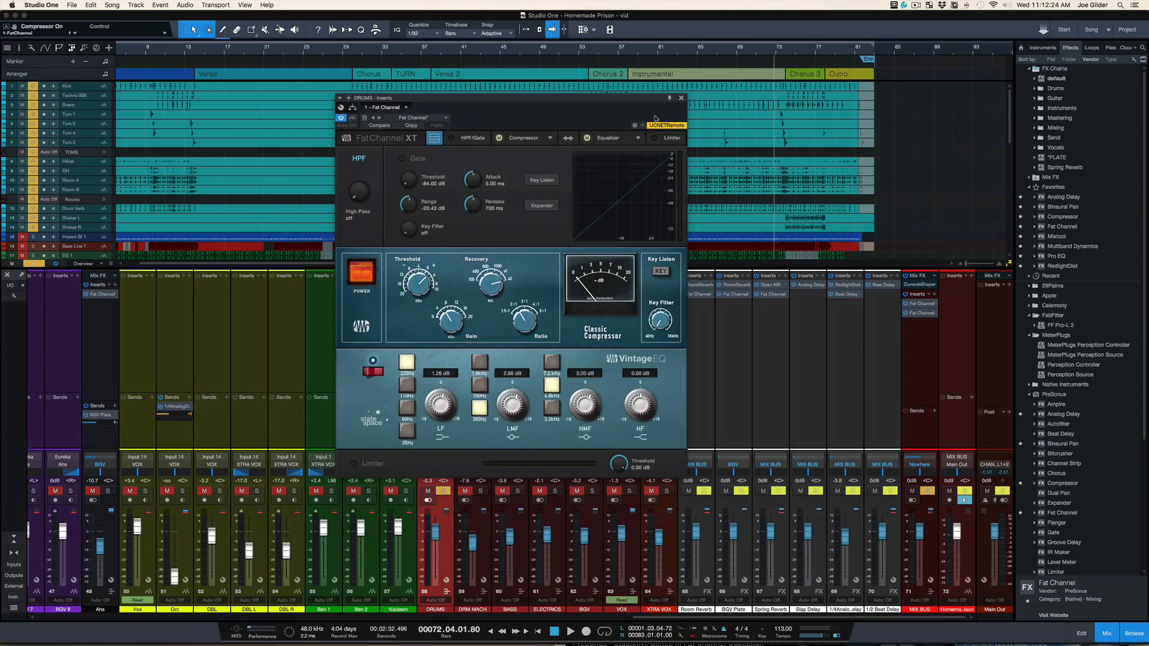
Step: Close the DRUMS Fat Channel, then open the VOX bus's Fat Channel and solo that bus
{"action": "left_click", "coordinate": [682, 100]}
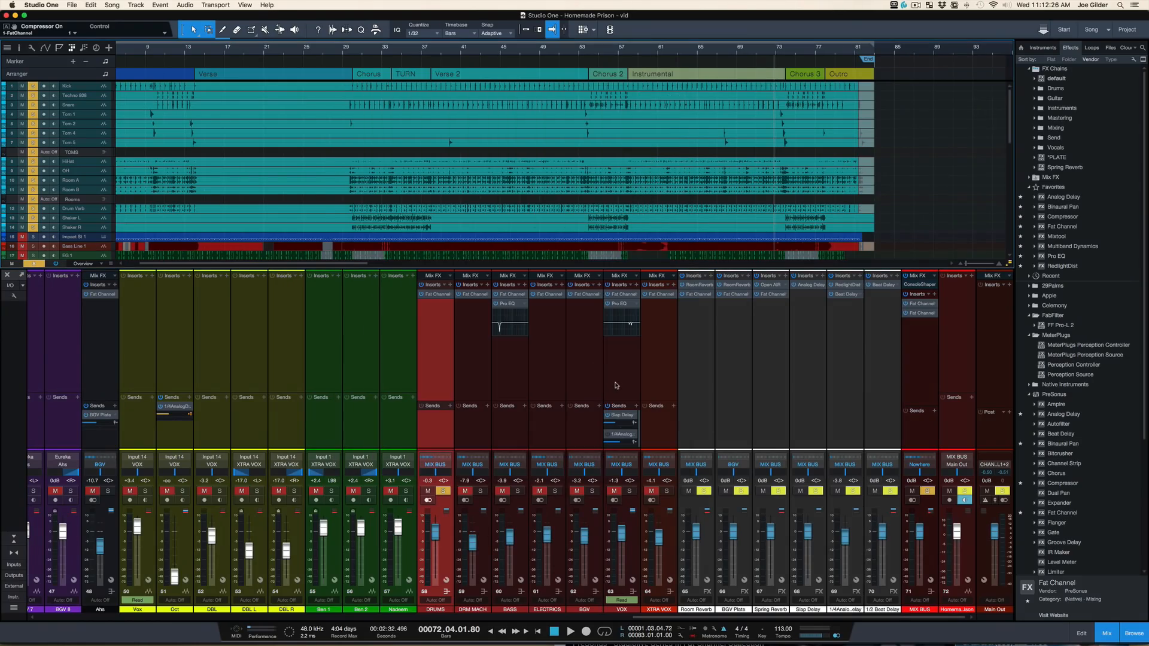
{"action": "left_click", "coordinate": [618, 383]}
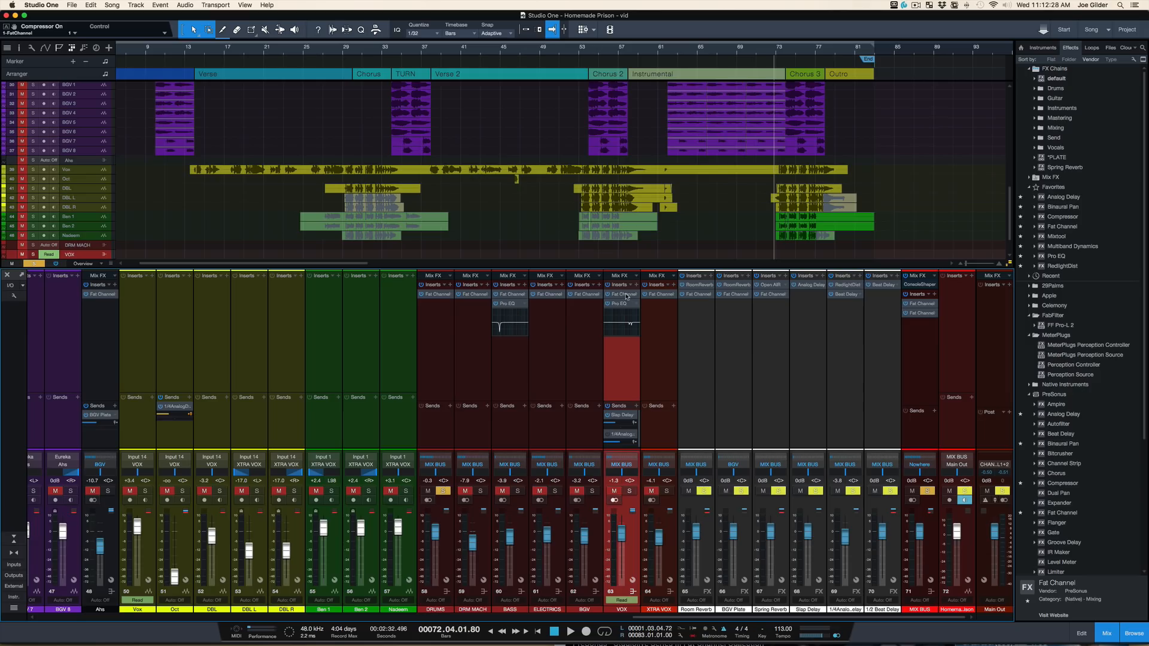
{"action": "left_click", "coordinate": [626, 295]}
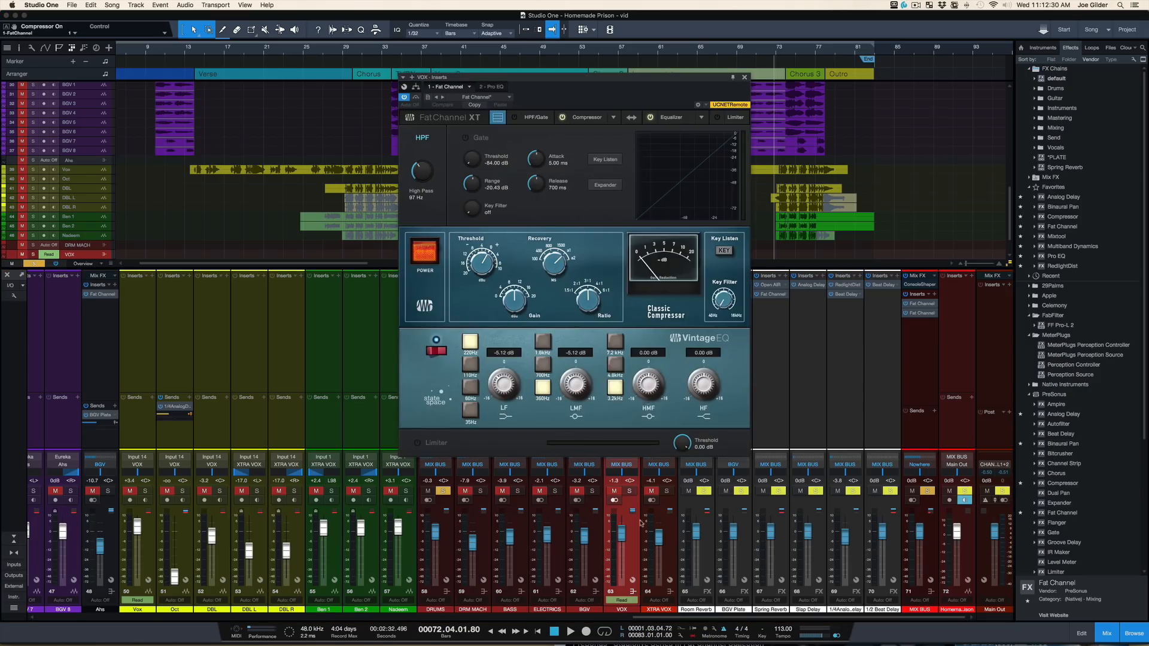
{"action": "left_click", "coordinate": [629, 491]}
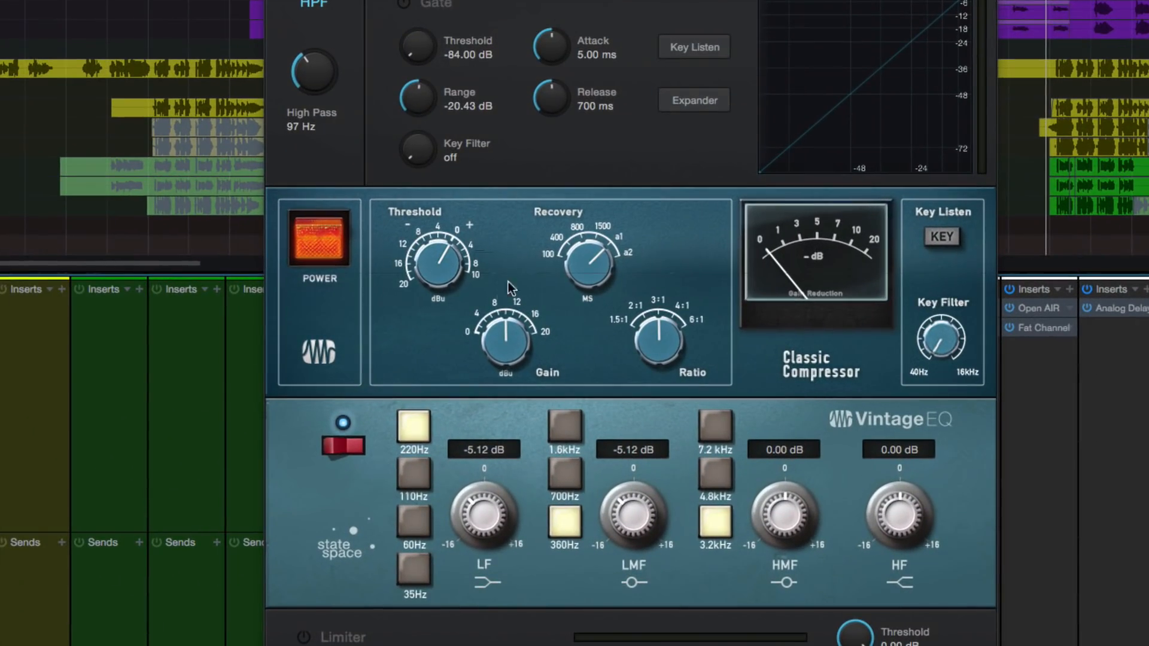
Step: Compare the vocals with the VOX bus's Classic Compressor bypassed and re-engaged
{"action": "left_click", "coordinate": [338, 251]}
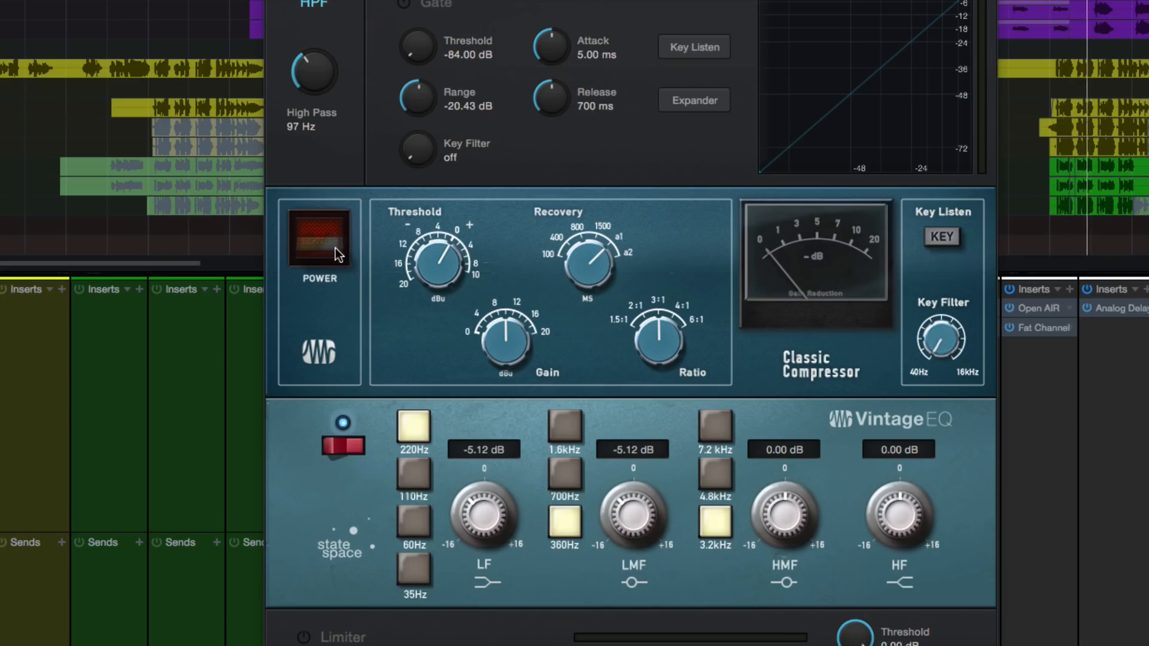
{"action": "left_click", "coordinate": [332, 243]}
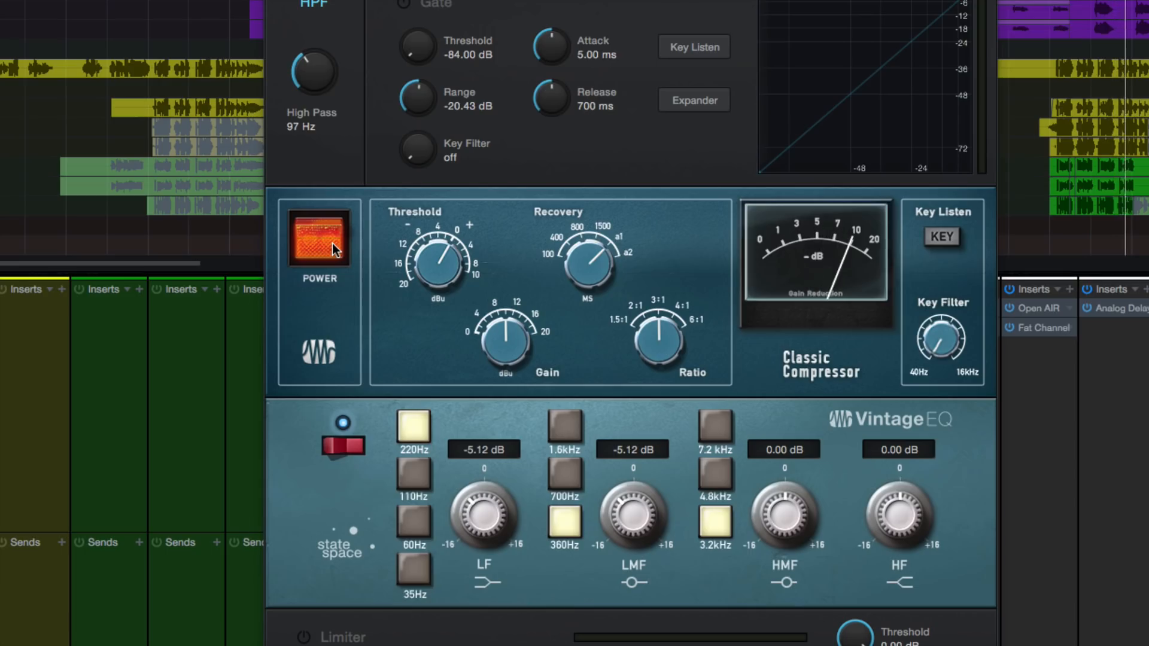
Step: Stop playback, close the VOX bus's Fat Channel, and open the second Fat Channel on the MIX BUS
{"action": "key", "text": "space"}
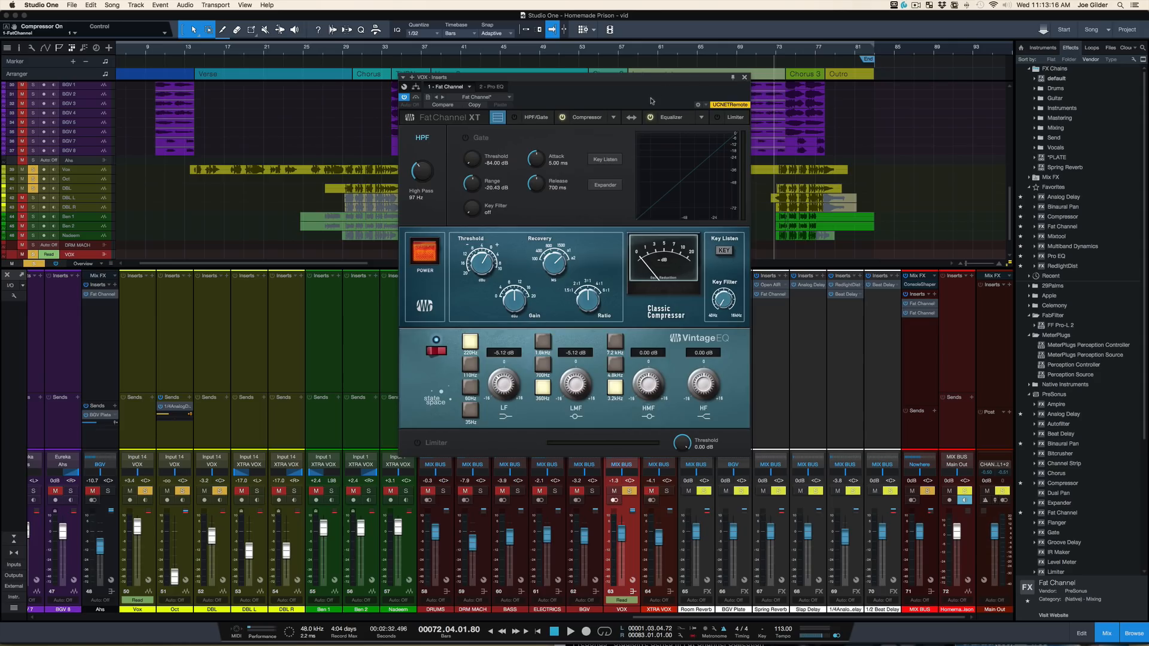
{"action": "left_click", "coordinate": [745, 77]}
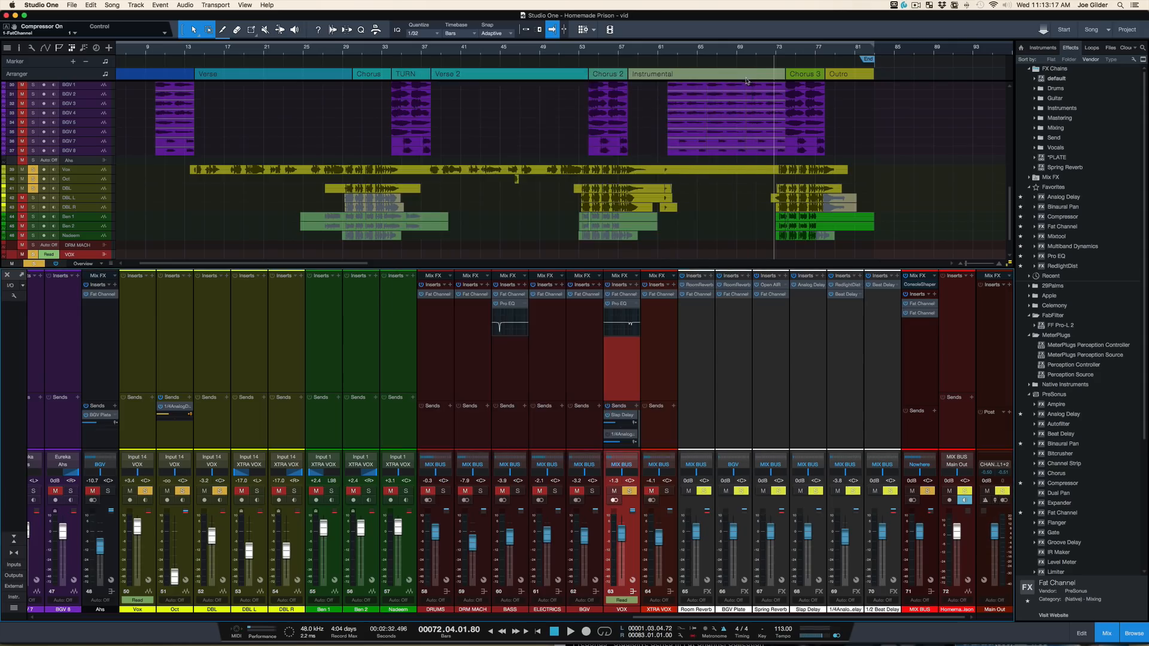
{"action": "left_click", "coordinate": [921, 313]}
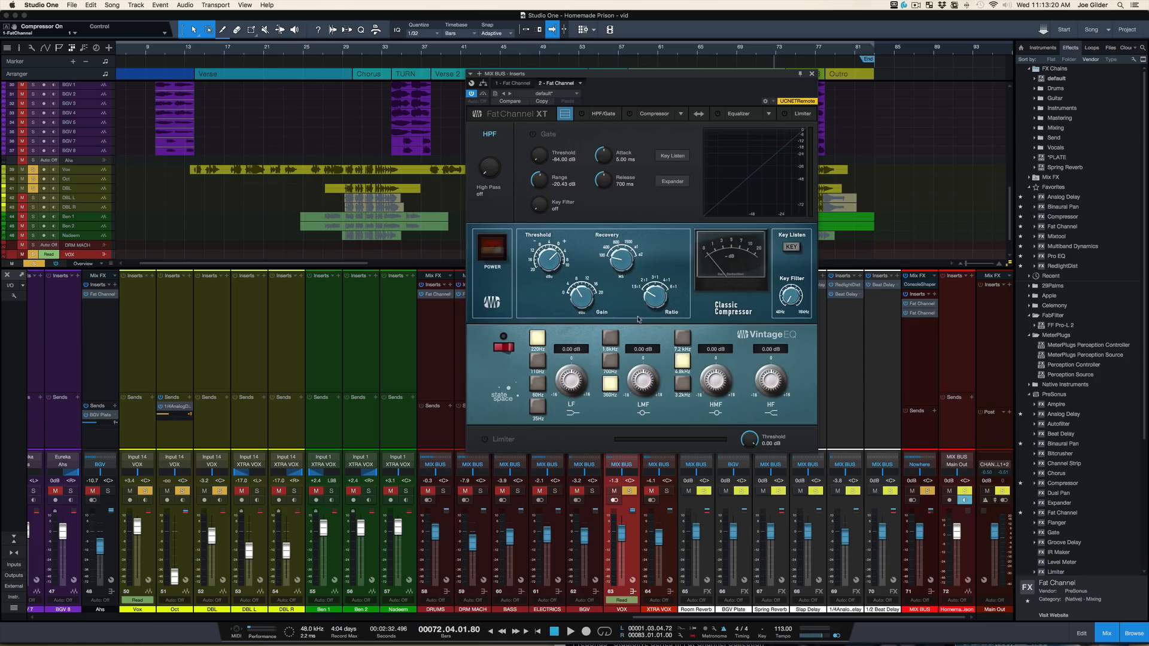
Step: Switch the MIX BUS compressor model to Comp 160, then to Everest C100A
{"action": "left_click", "coordinate": [681, 114]}
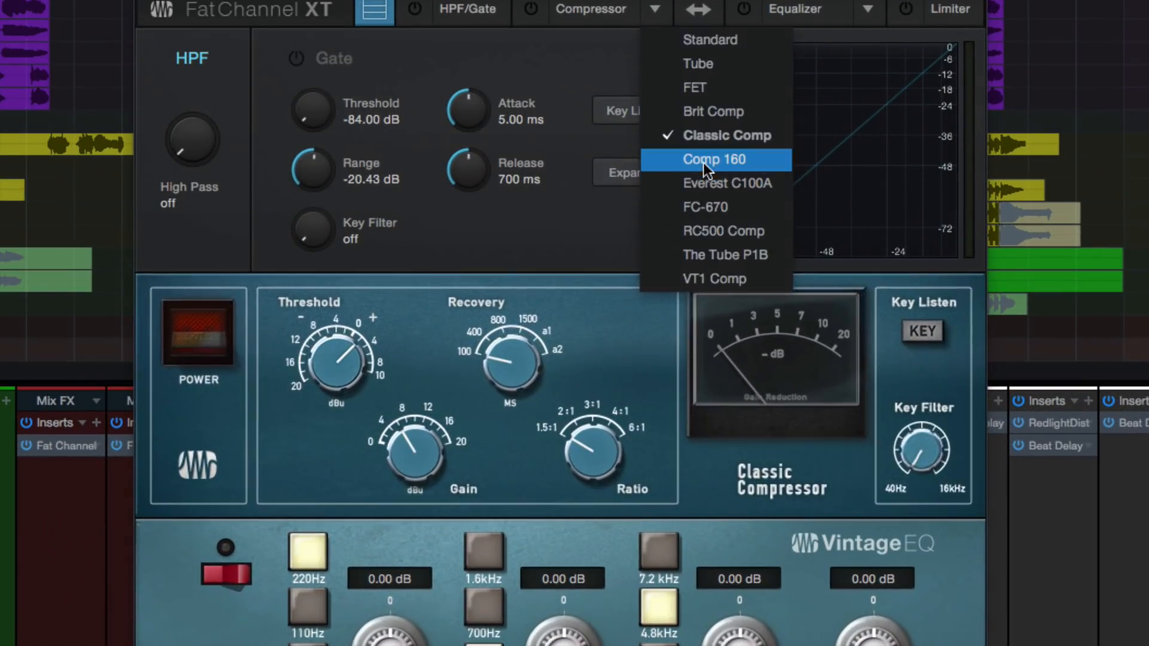
{"action": "left_click", "coordinate": [701, 162]}
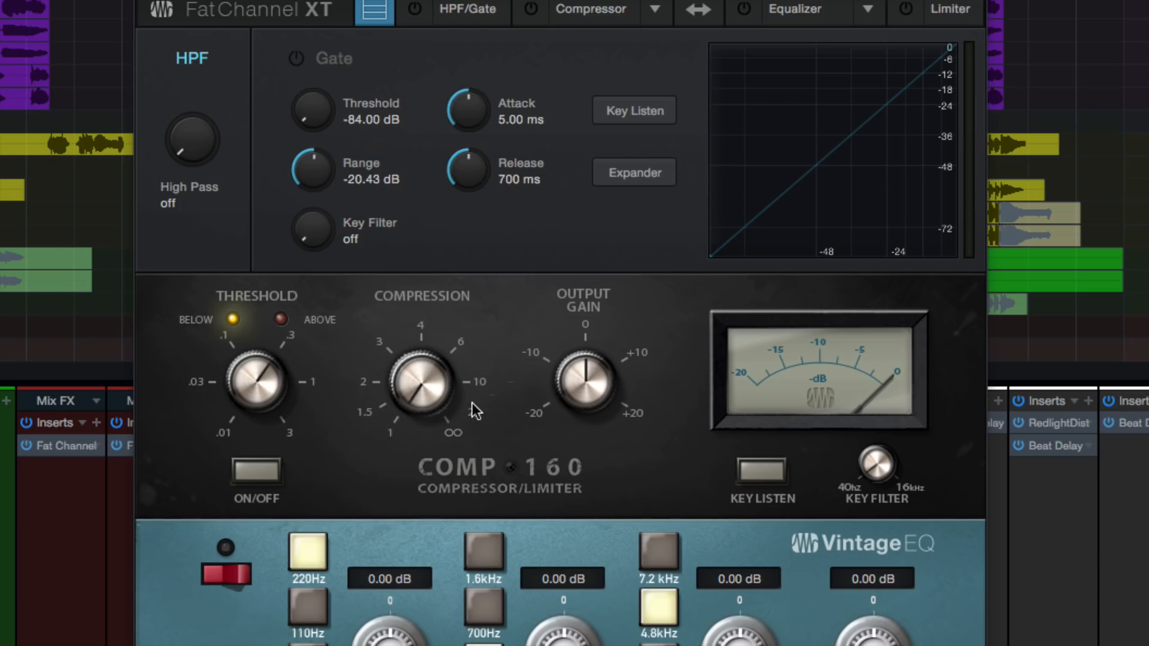
{"action": "left_click", "coordinate": [654, 11]}
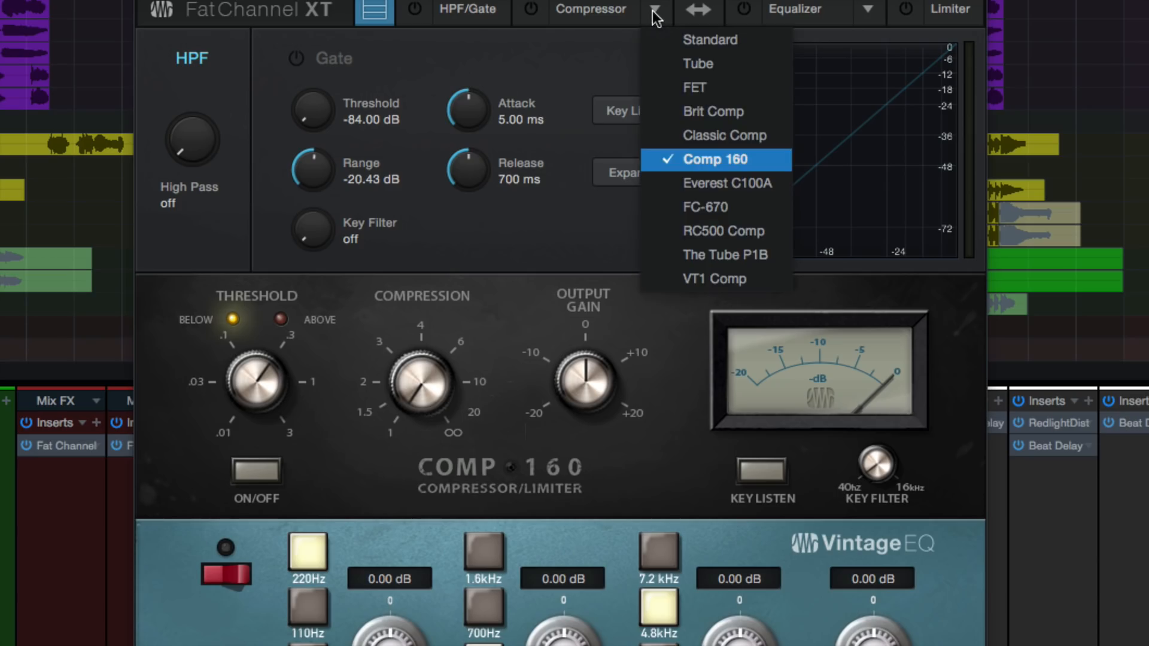
{"action": "left_click", "coordinate": [713, 185]}
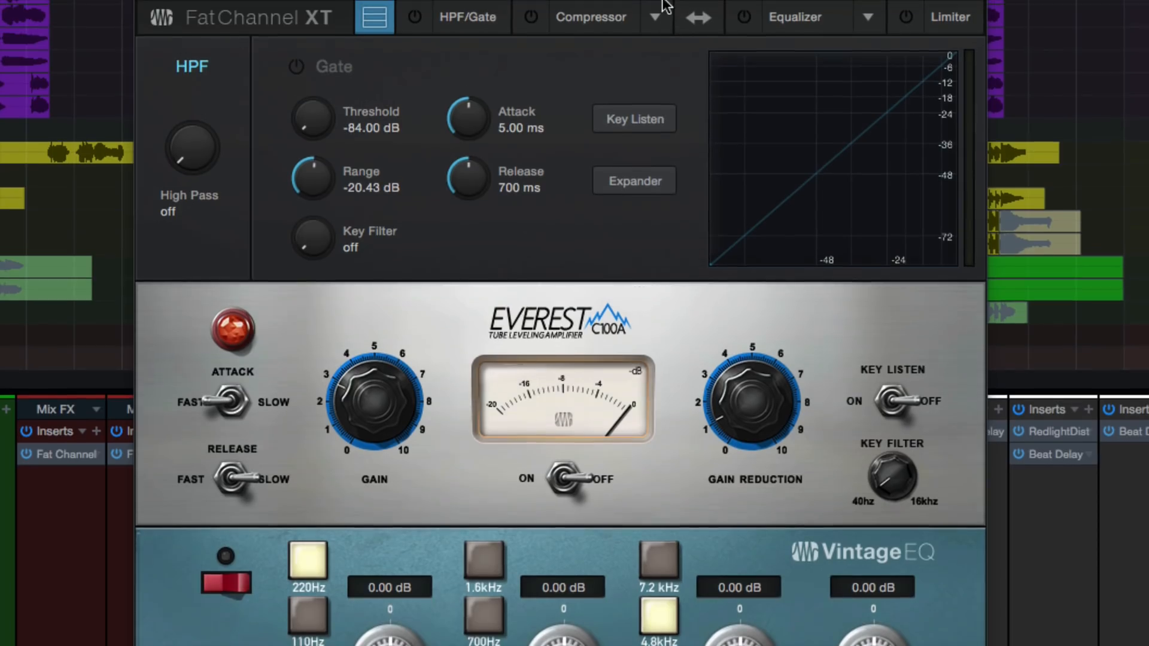
Step: Set the Everest C100A's attack to the middle position, release to fast, gain reduction to about 5 and gain to about 7
{"action": "left_click", "coordinate": [220, 408]}
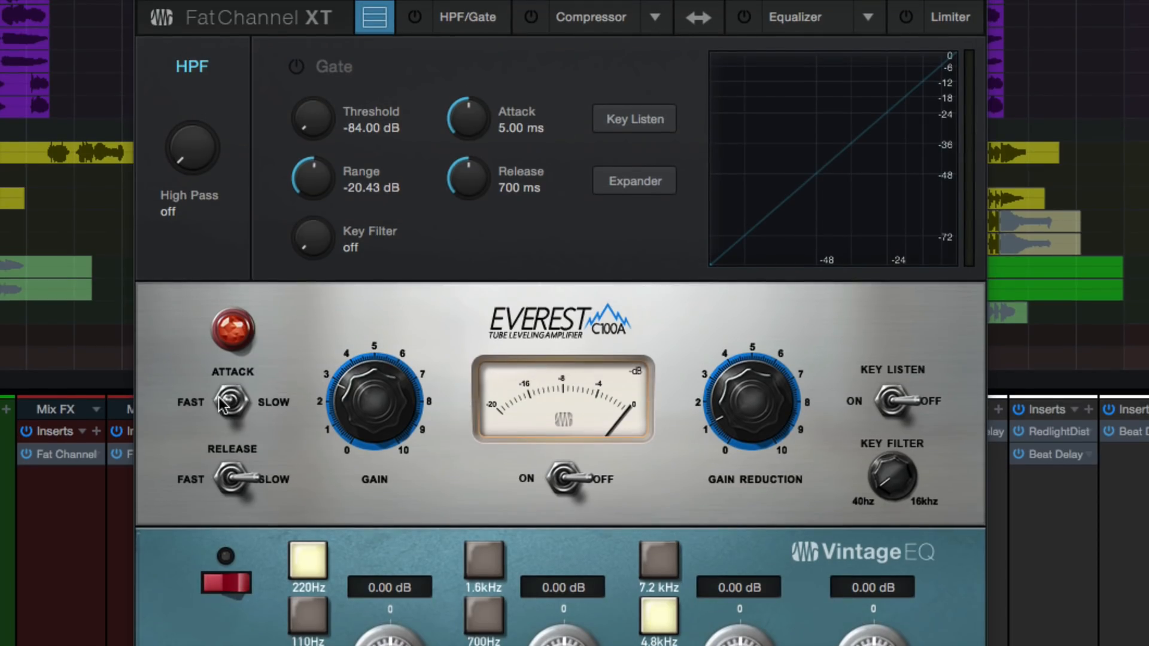
{"action": "left_click", "coordinate": [235, 477]}
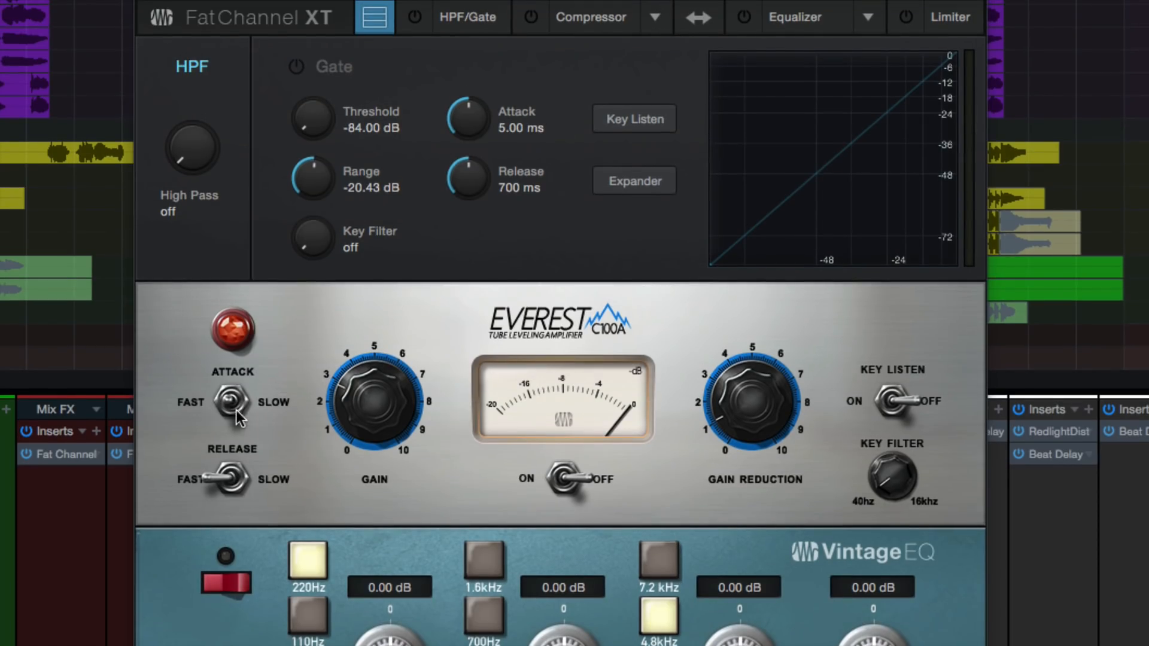
{"action": "left_click_drag", "start_coordinate": [739, 408], "coordinate": [745, 329]}
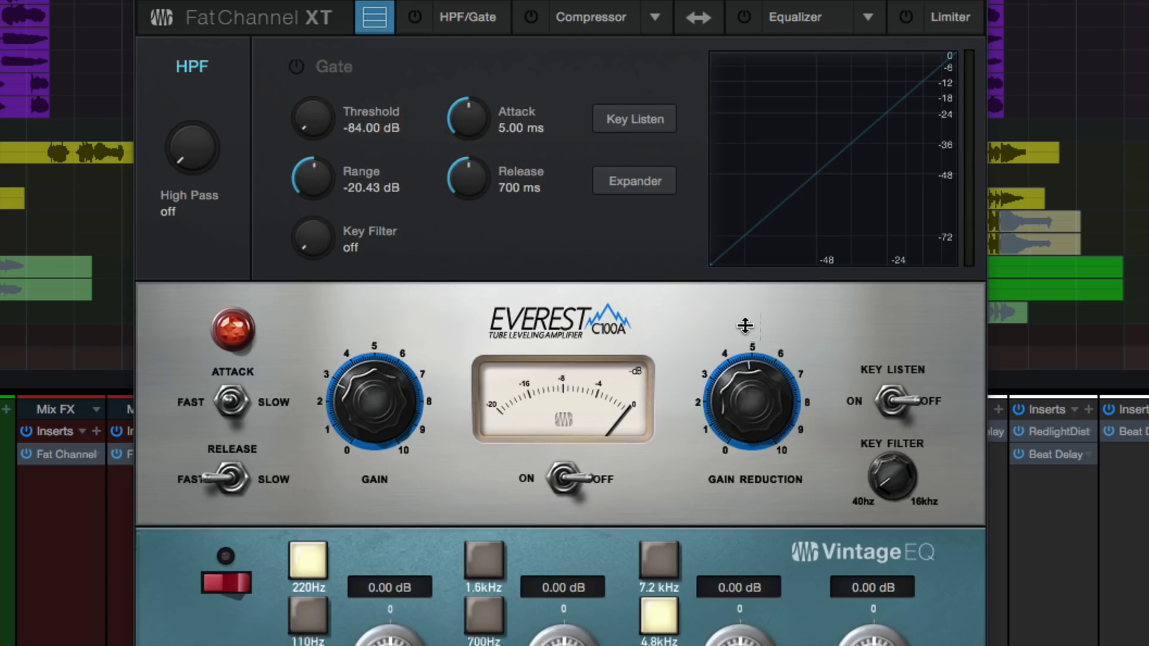
{"action": "left_click_drag", "start_coordinate": [396, 375], "coordinate": [396, 359]}
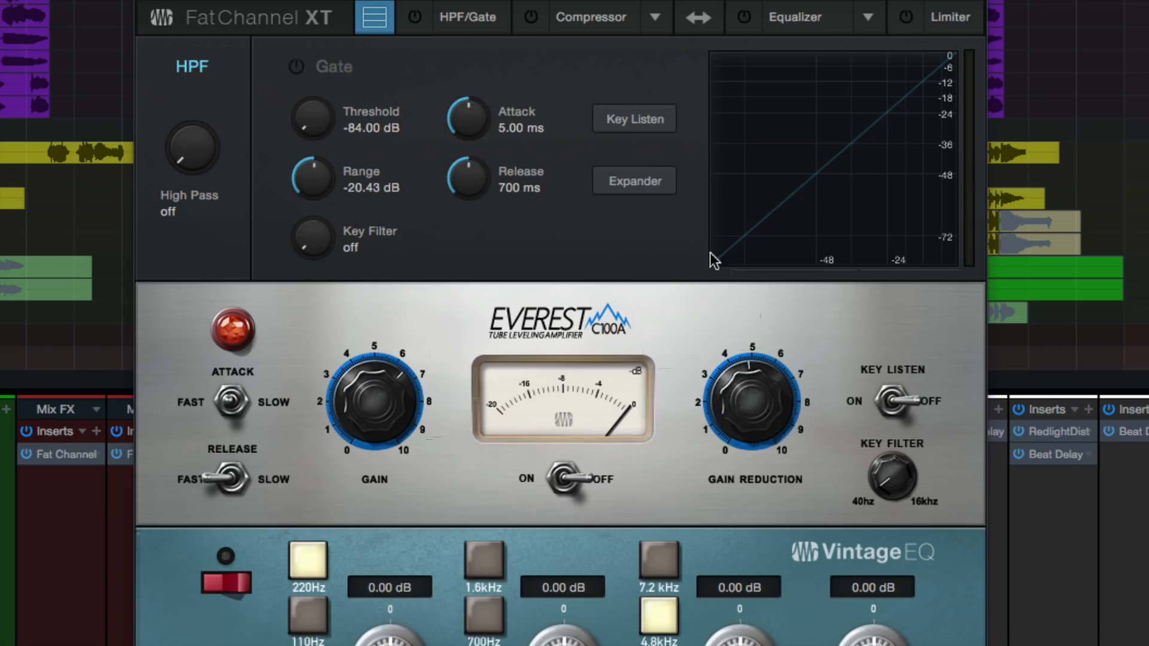
Step: Switch the compressor model to FC-670 and set input gain to about 14, threshold to about 4 and time constant to 4
{"action": "left_click", "coordinate": [657, 19]}
{"action": "left_click", "coordinate": [679, 212]}
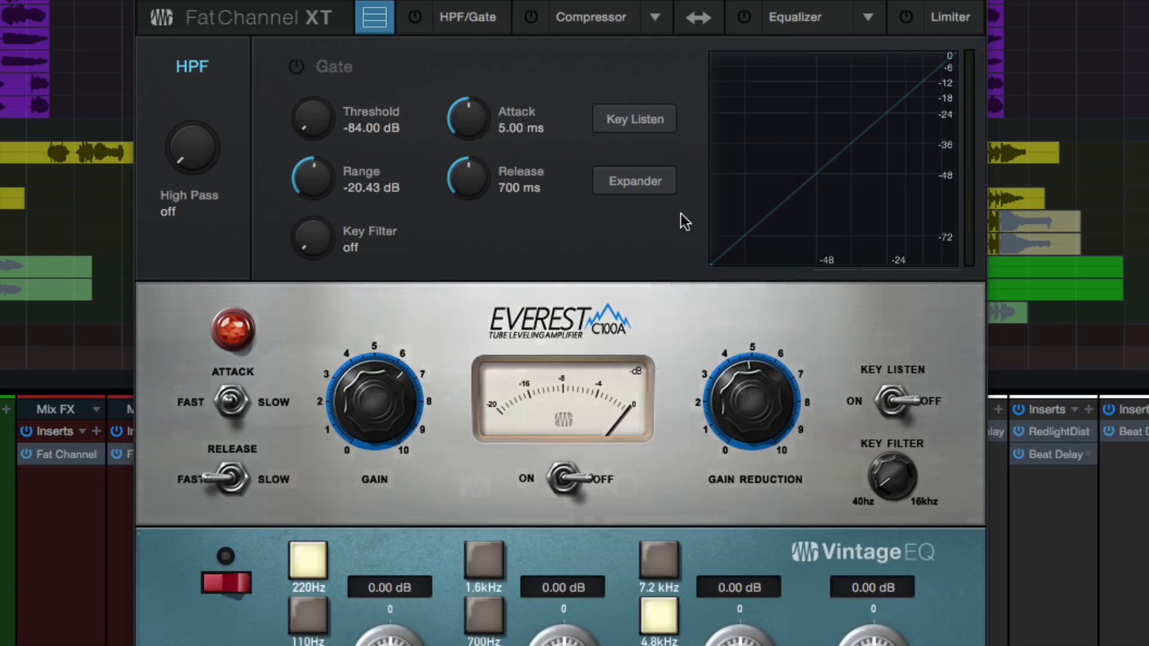
{"action": "left_click_drag", "start_coordinate": [469, 379], "coordinate": [475, 353]}
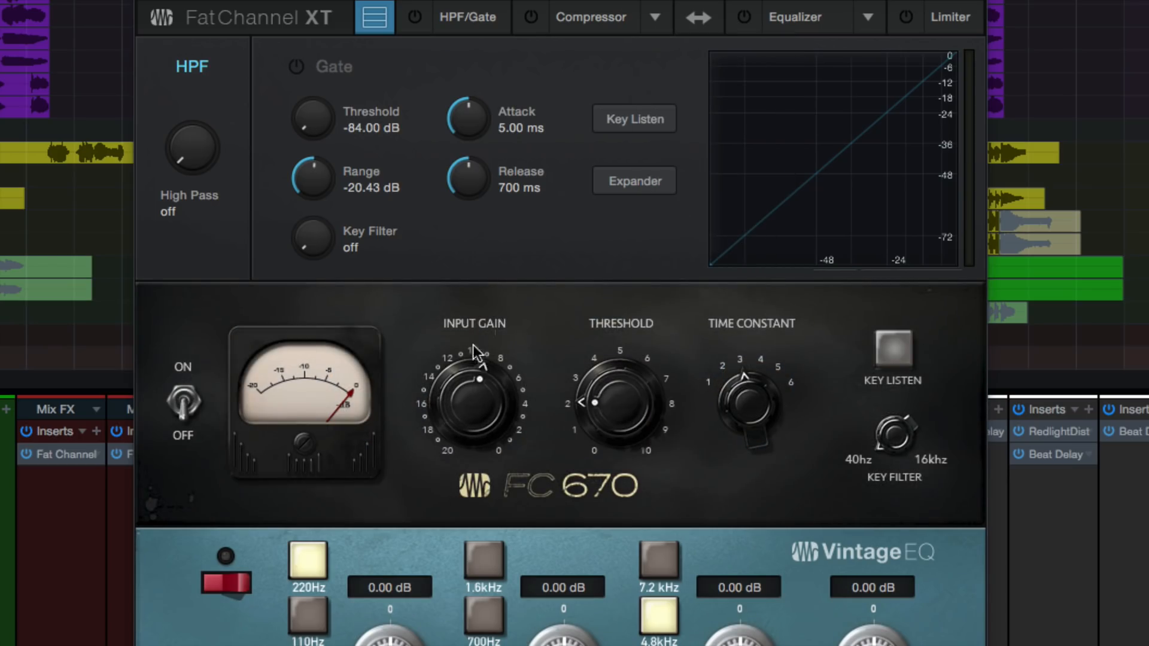
{"action": "left_click_drag", "start_coordinate": [620, 364], "coordinate": [621, 358]}
{"action": "left_click_drag", "start_coordinate": [755, 404], "coordinate": [758, 366]}
{"action": "left_click_drag", "start_coordinate": [484, 407], "coordinate": [465, 437]}
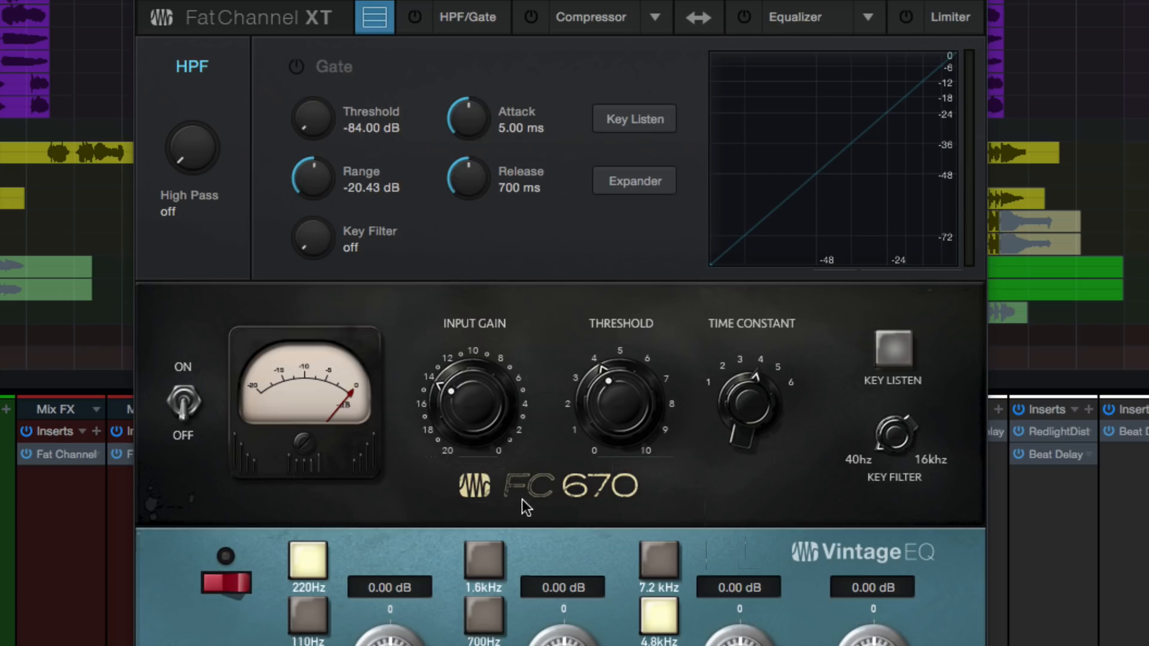
Step: Readjust the FC-670 to an input gain of about 4, a threshold of about 7 and time constant 2
{"action": "left_click_drag", "start_coordinate": [487, 411], "coordinate": [491, 367]}
{"action": "mouse_move", "coordinate": [650, 392]}
{"action": "left_mouse_down"}
{"action": "mouse_move", "coordinate": [651, 342]}
{"action": "mouse_move", "coordinate": [645, 383]}
{"action": "left_mouse_up"}
{"action": "left_click_drag", "start_coordinate": [756, 399], "coordinate": [744, 456]}
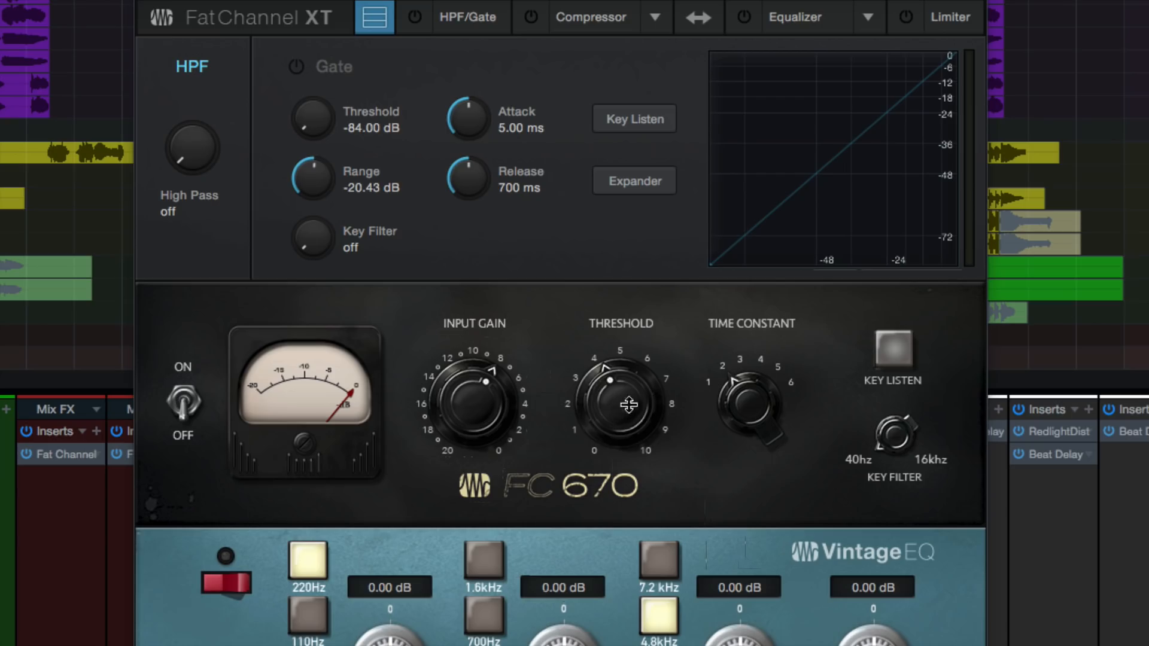
{"action": "left_click_drag", "start_coordinate": [628, 405], "coordinate": [627, 410]}
{"action": "left_click_drag", "start_coordinate": [464, 410], "coordinate": [460, 364]}
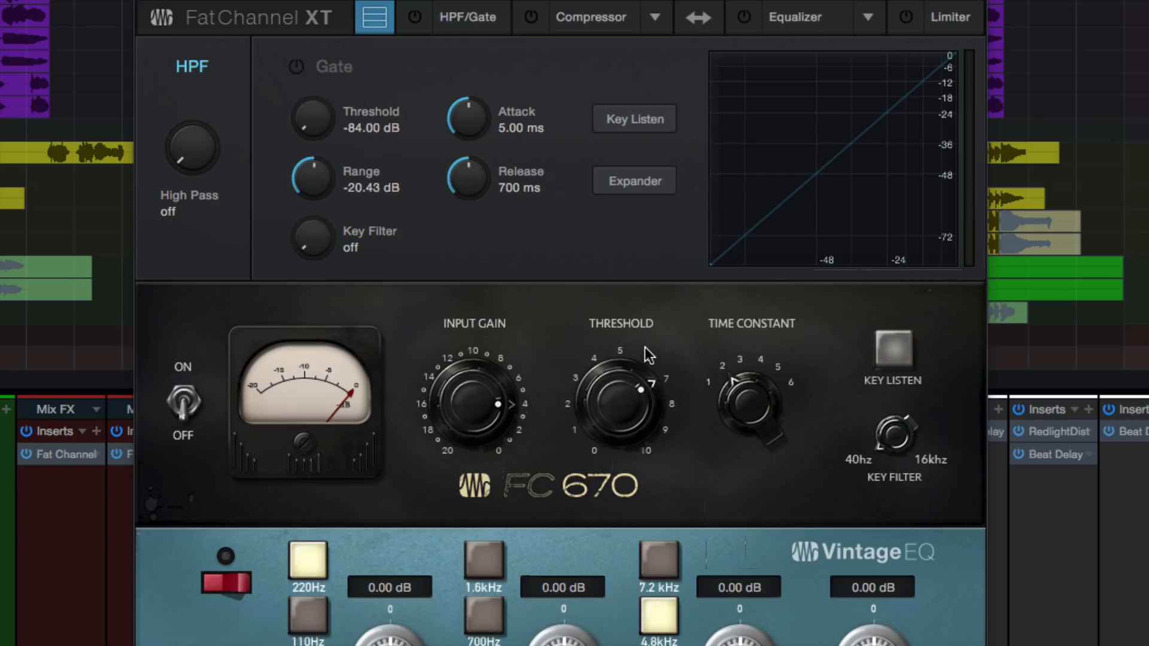
{"action": "left_click_drag", "start_coordinate": [766, 385], "coordinate": [775, 408]}
Step: Switch the compressor model to RC500 Comp and raise its threshold to between 5 and 10
{"action": "left_click", "coordinate": [659, 18]}
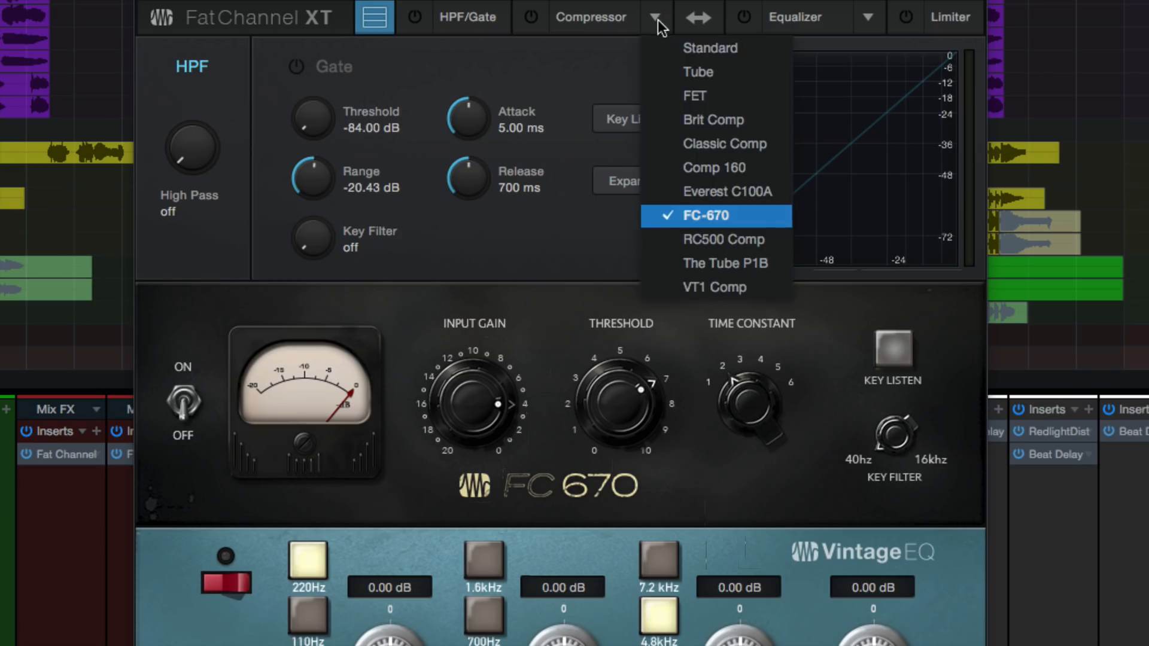
{"action": "left_click", "coordinate": [721, 239]}
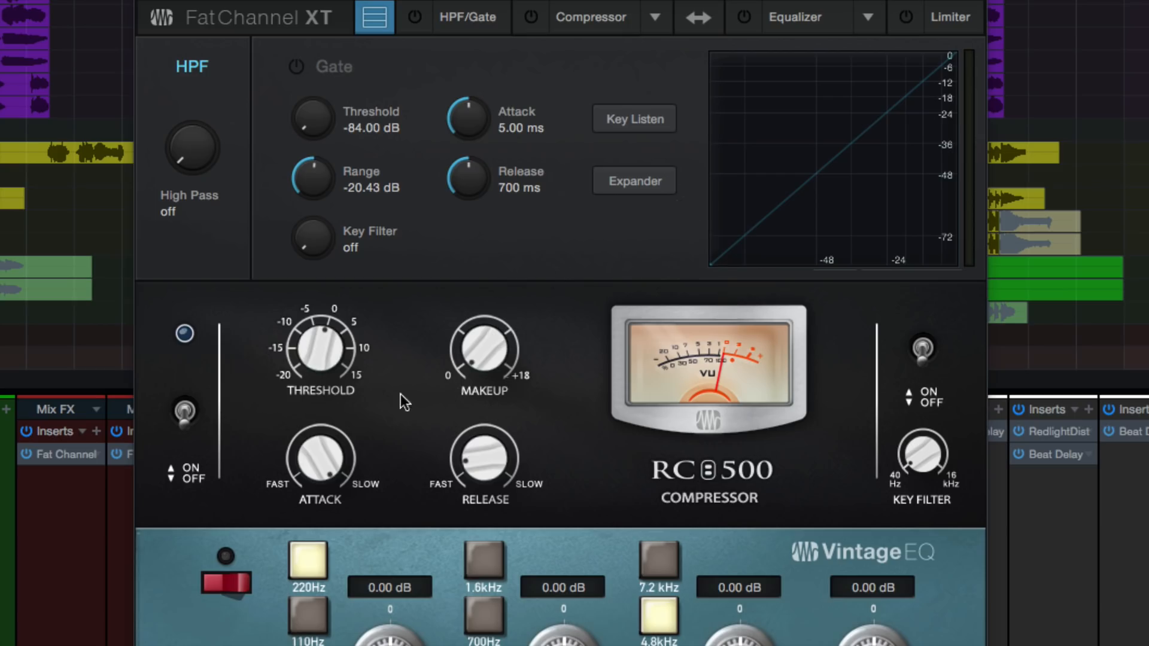
{"action": "left_click_drag", "start_coordinate": [315, 357], "coordinate": [303, 416]}
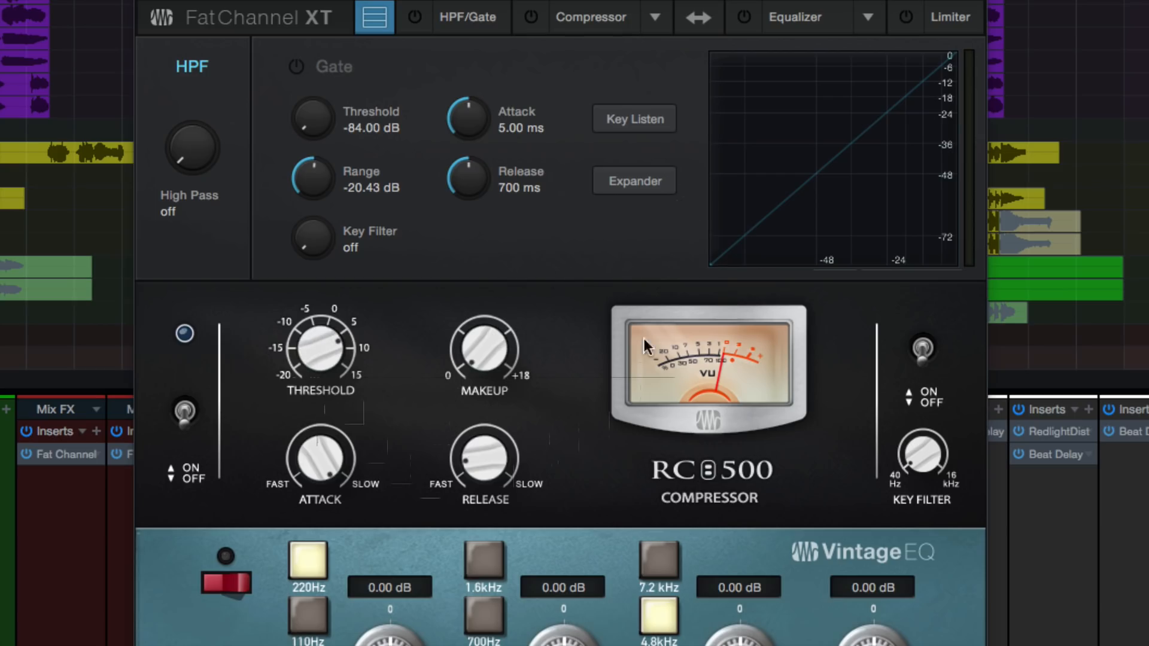
Step: Switch the compressor model to The Tube P1B and turn it on
{"action": "left_click", "coordinate": [657, 18]}
{"action": "left_click", "coordinate": [723, 264]}
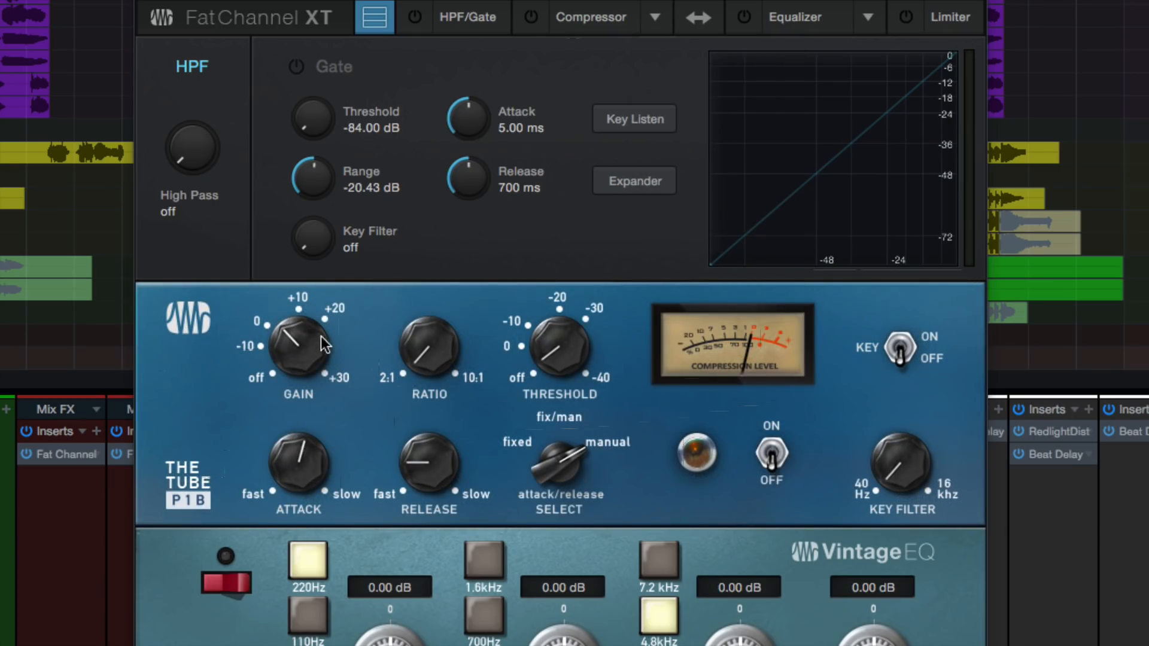
{"action": "left_click_drag", "start_coordinate": [303, 342], "coordinate": [303, 310]}
{"action": "left_click", "coordinate": [653, 18]}
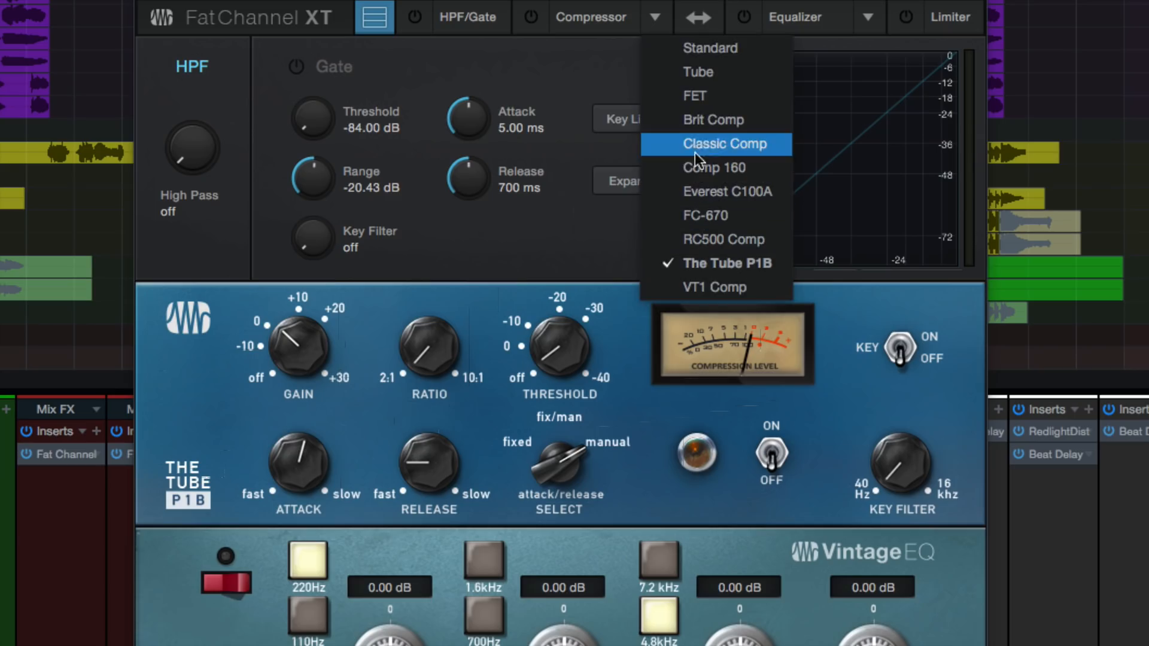
{"action": "left_click", "coordinate": [496, 430]}
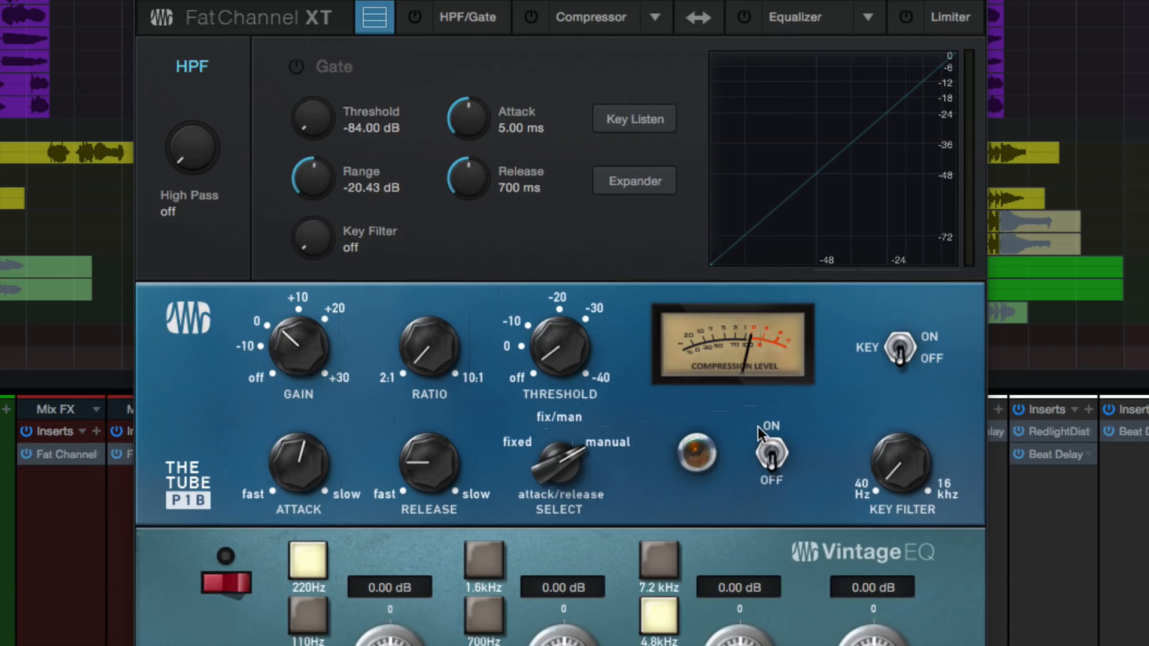
{"action": "left_click", "coordinate": [771, 454]}
Step: Set The Tube P1B's threshold to between 0 and -10 and lower its gain to between -10 and 0
{"action": "left_click_drag", "start_coordinate": [292, 327], "coordinate": [283, 329]}
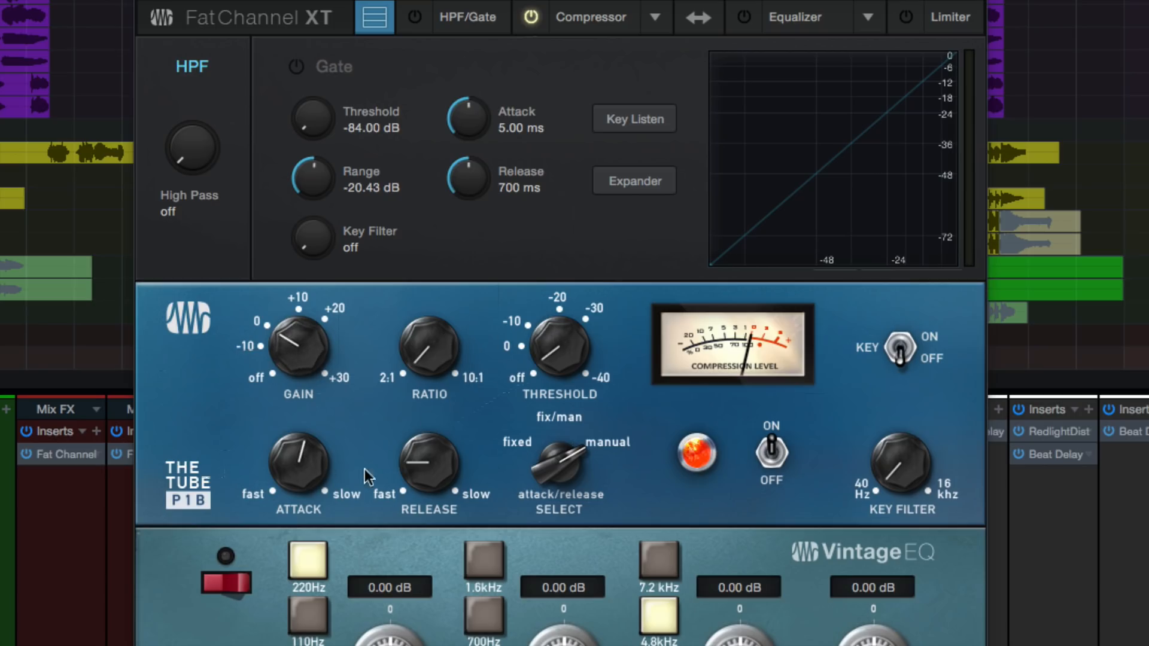
{"action": "left_click_drag", "start_coordinate": [567, 462], "coordinate": [546, 607]}
{"action": "left_click_drag", "start_coordinate": [565, 380], "coordinate": [573, 267]}
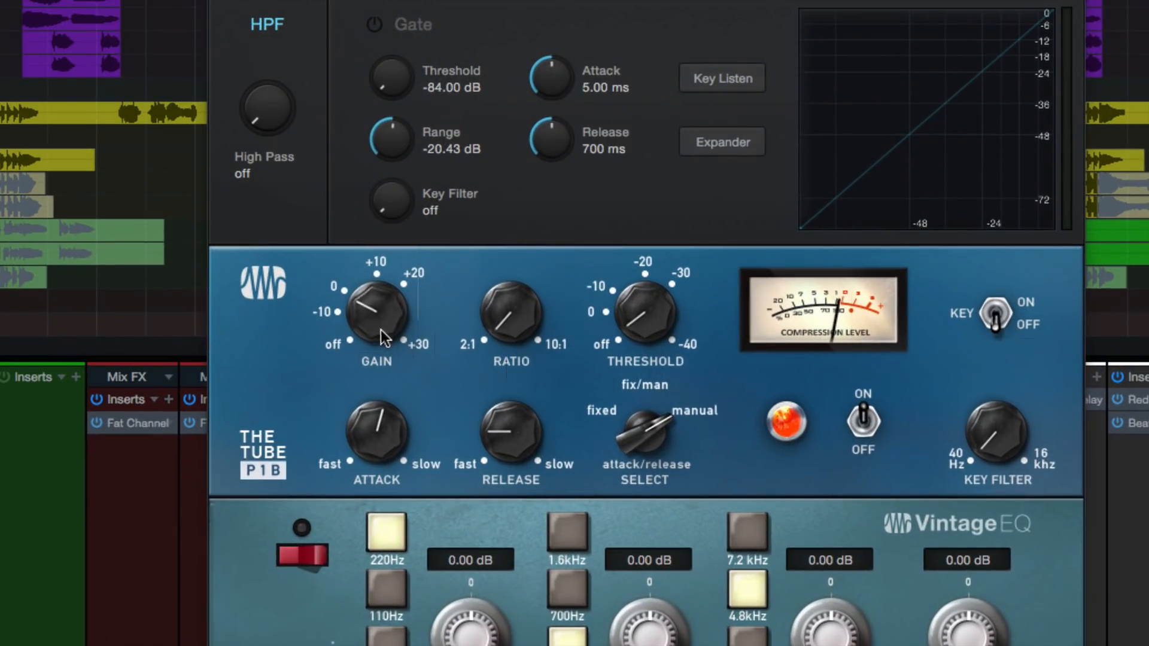
{"action": "left_click_drag", "start_coordinate": [411, 338], "coordinate": [441, 333]}
{"action": "left_click_drag", "start_coordinate": [670, 326], "coordinate": [670, 275]}
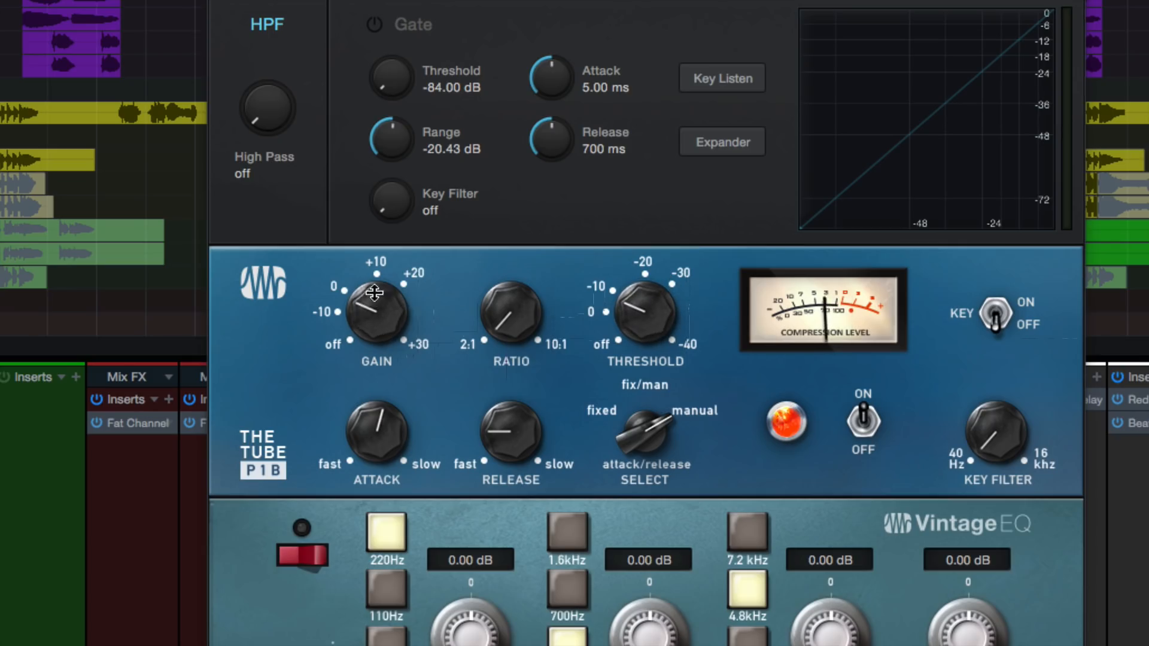
Step: Raise The Tube P1B's gain to between 0 and +10, and slow its attack and release slightly
{"action": "left_click_drag", "start_coordinate": [376, 298], "coordinate": [375, 275]}
{"action": "left_click_drag", "start_coordinate": [369, 420], "coordinate": [372, 403]}
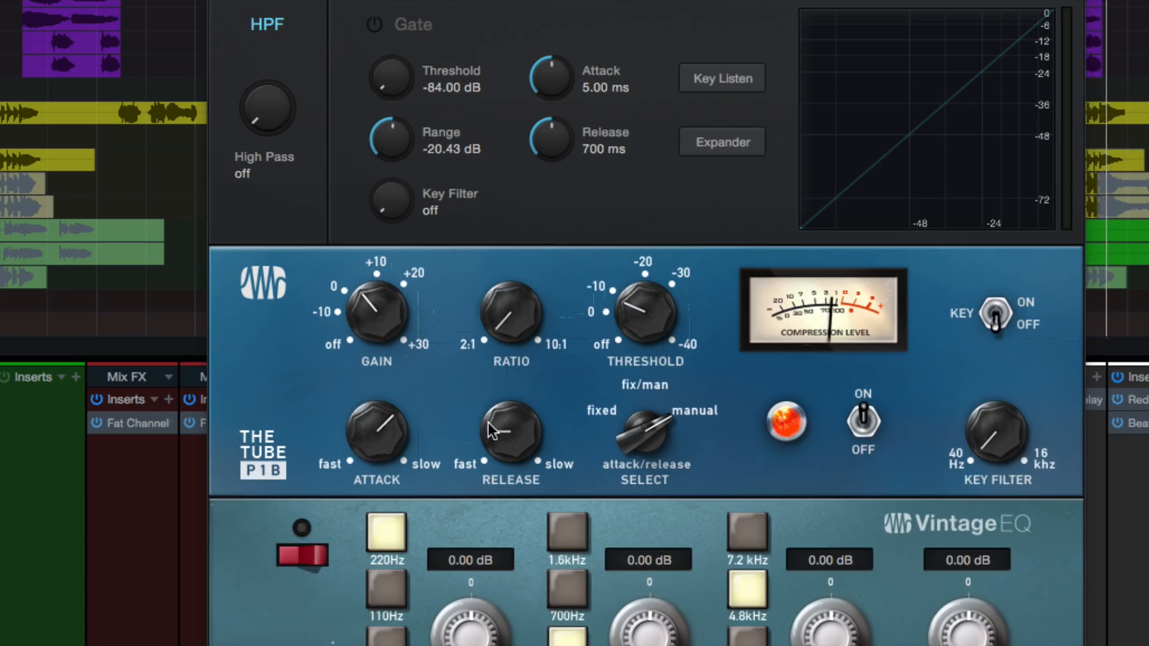
{"action": "left_click_drag", "start_coordinate": [502, 427], "coordinate": [501, 419]}
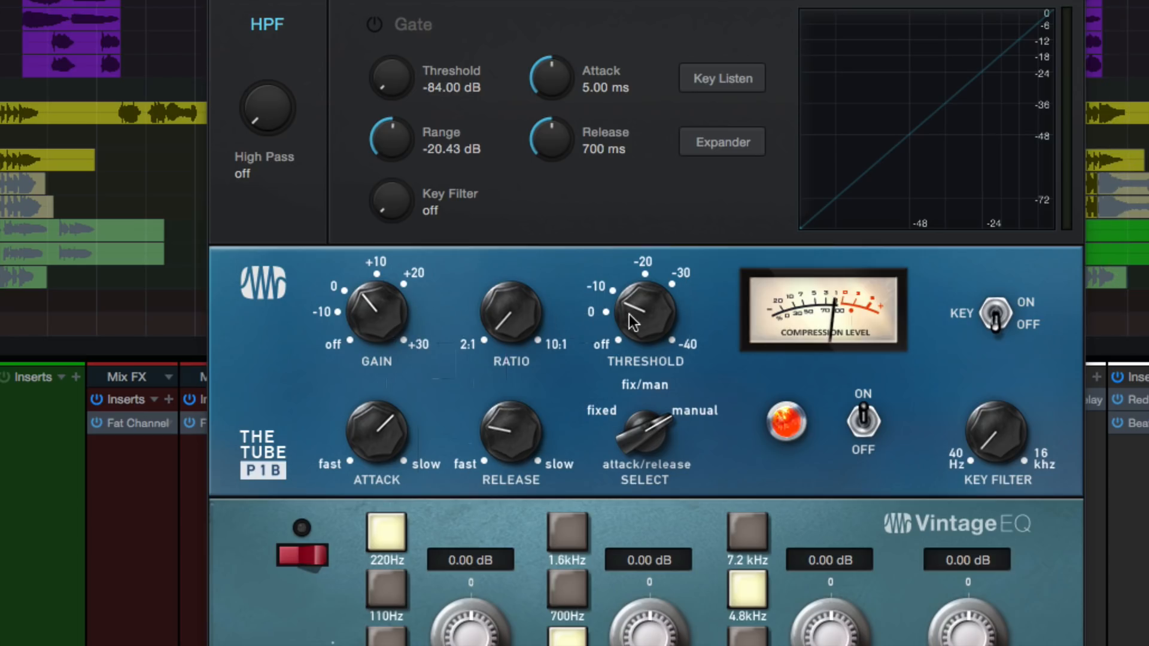
Step: Compare the mix with The Tube P1B bypassed and engaged twice
{"action": "left_click", "coordinate": [867, 422]}
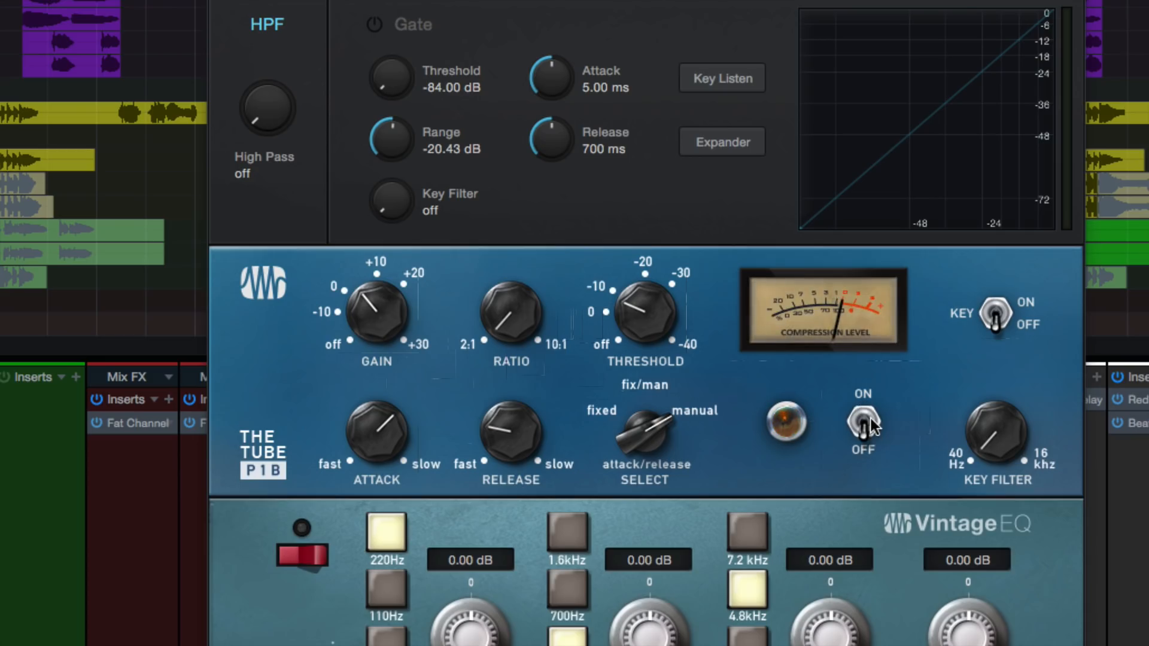
{"action": "left_click", "coordinate": [865, 424]}
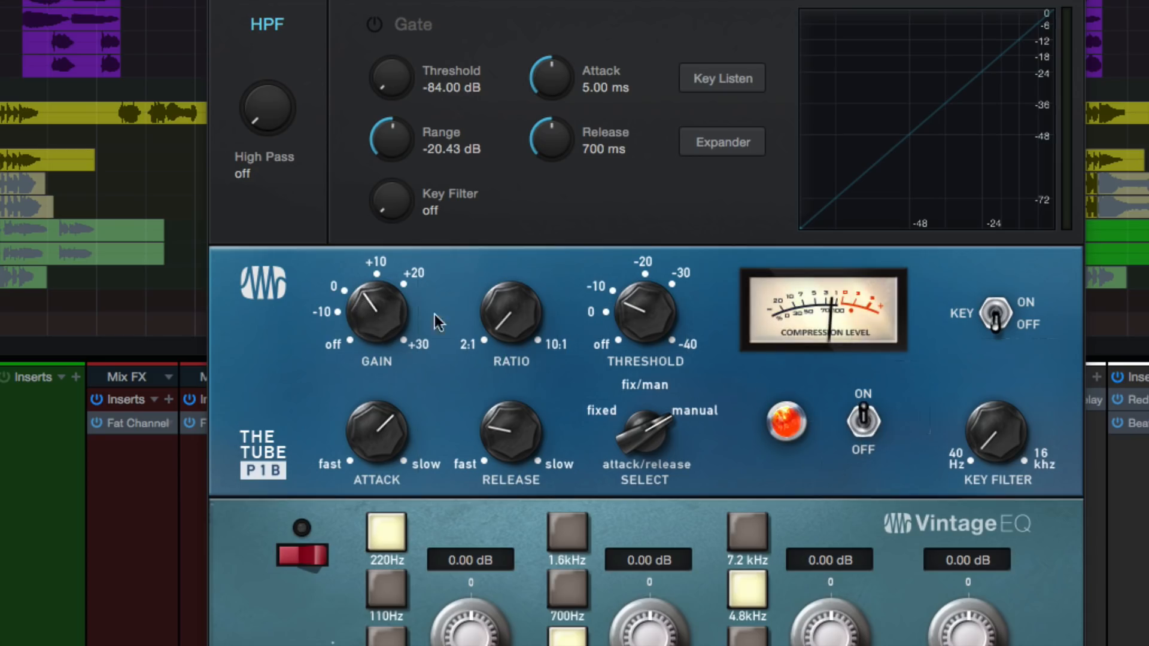
{"action": "left_click", "coordinate": [867, 422]}
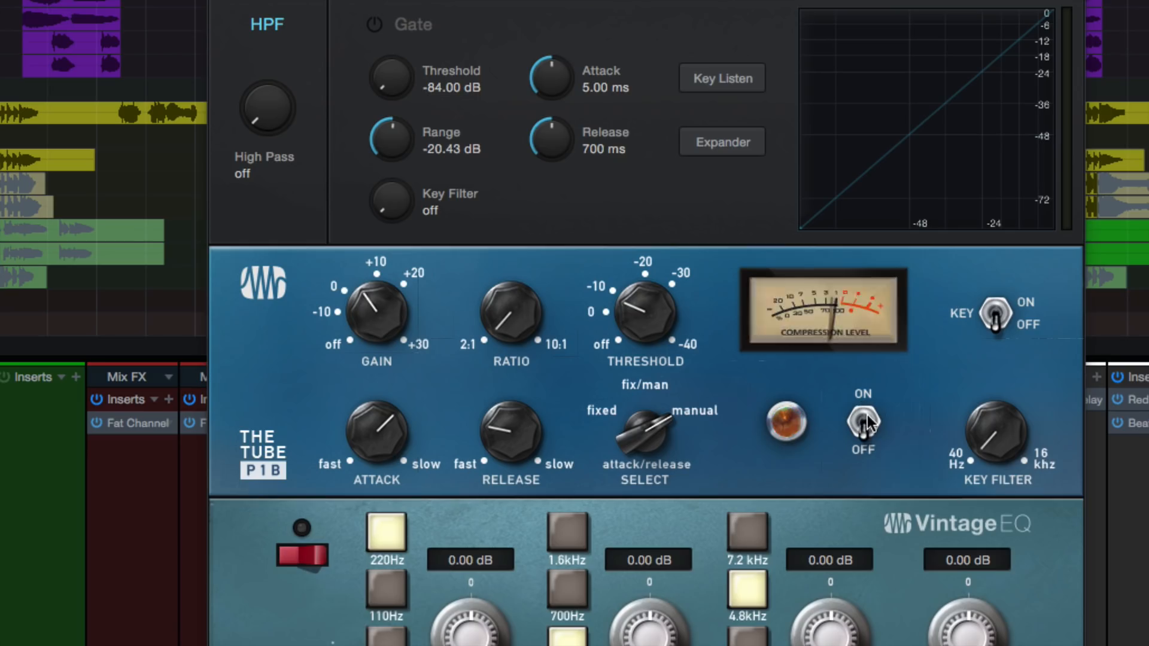
{"action": "left_click", "coordinate": [866, 422]}
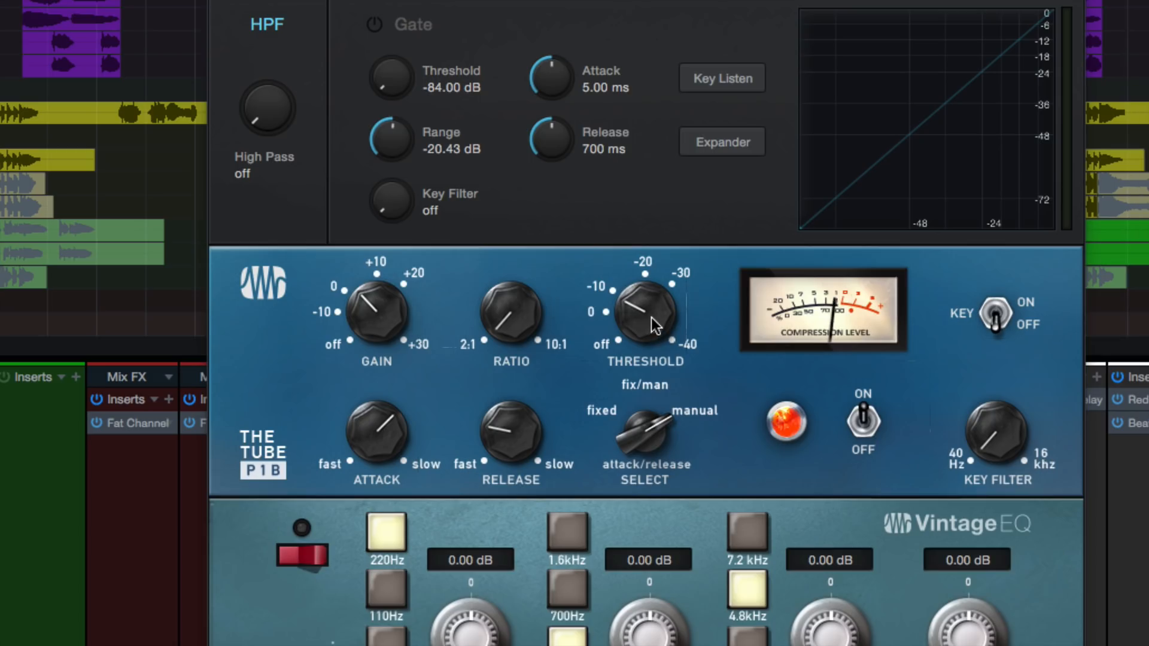
Step: Slow The Tube P1B's attack further and compare the mix with the compressor bypassed and re-engaged
{"action": "left_click_drag", "start_coordinate": [379, 438], "coordinate": [383, 401]}
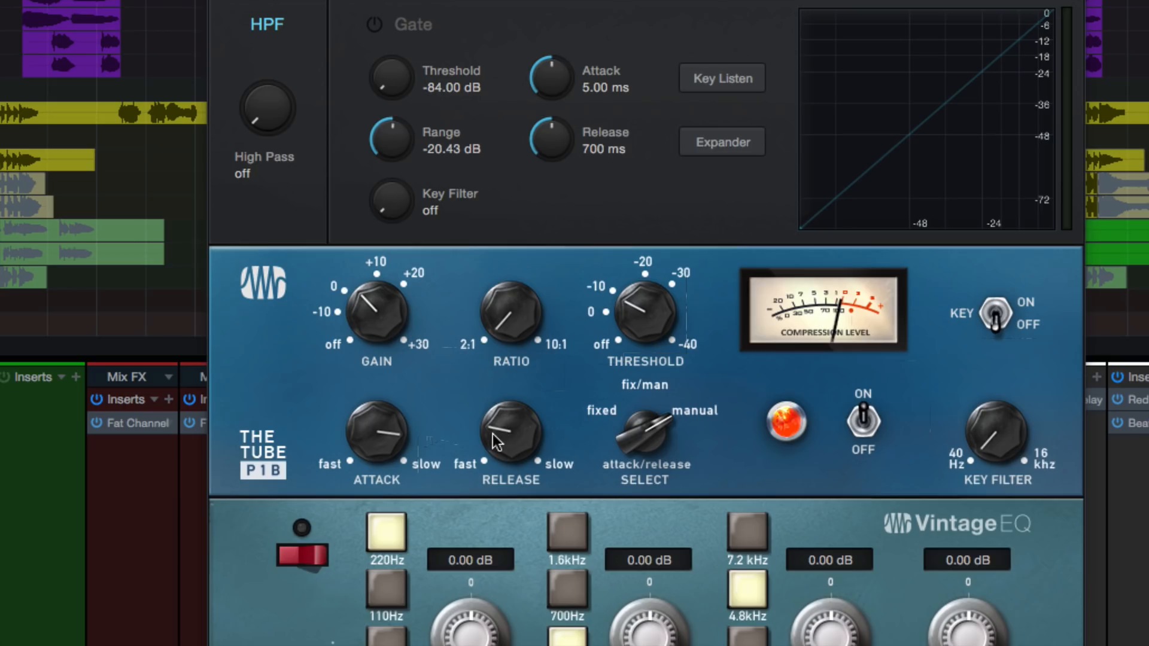
{"action": "left_click", "coordinate": [865, 421]}
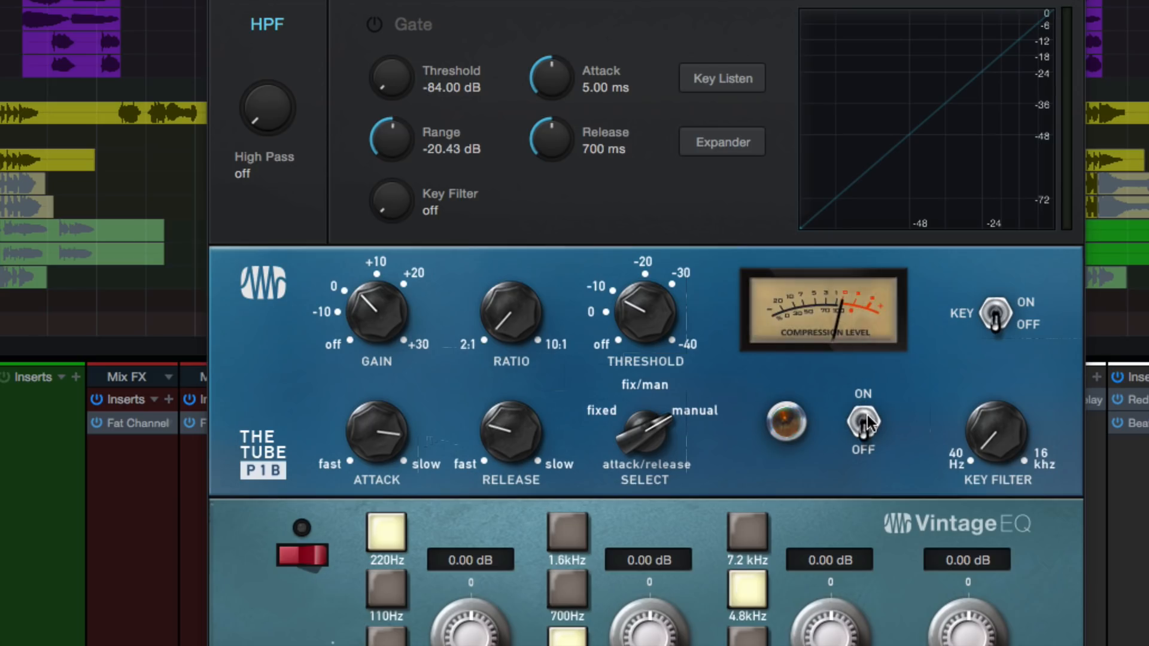
{"action": "left_click", "coordinate": [864, 422]}
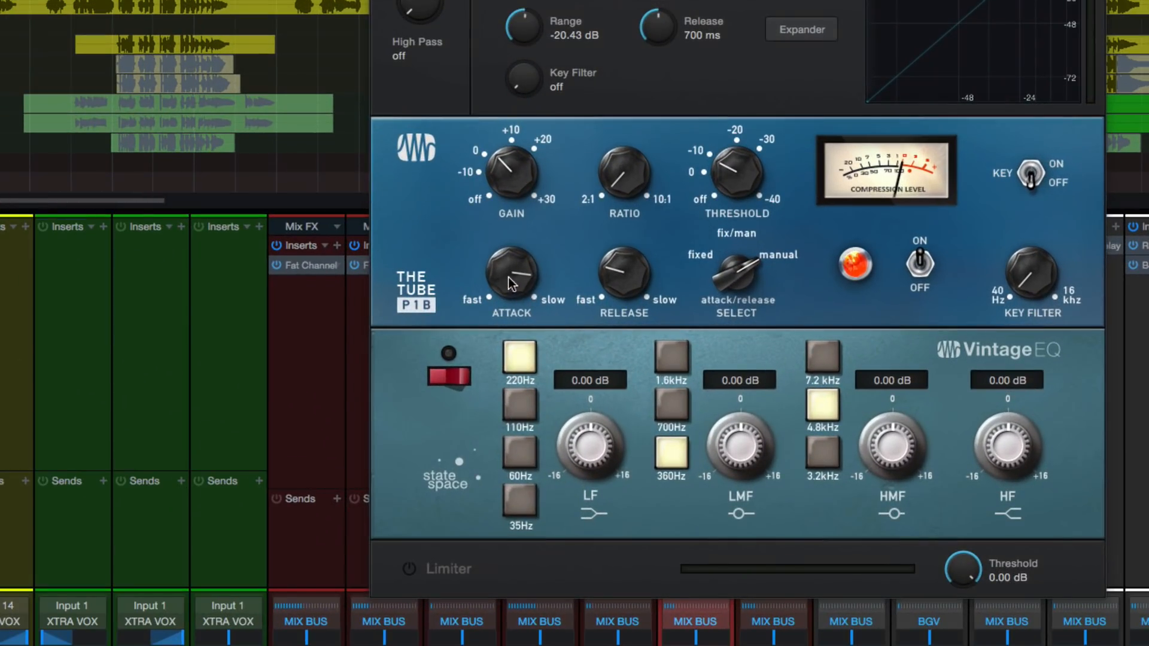
Step: Shorten The Tube P1B's attack and set its release to about the middle of its range
{"action": "left_click_drag", "start_coordinate": [508, 278], "coordinate": [511, 254]}
{"action": "left_click_drag", "start_coordinate": [621, 271], "coordinate": [616, 299]}
{"action": "left_click_drag", "start_coordinate": [512, 266], "coordinate": [500, 374]}
{"action": "left_click_drag", "start_coordinate": [614, 254], "coordinate": [618, 201]}
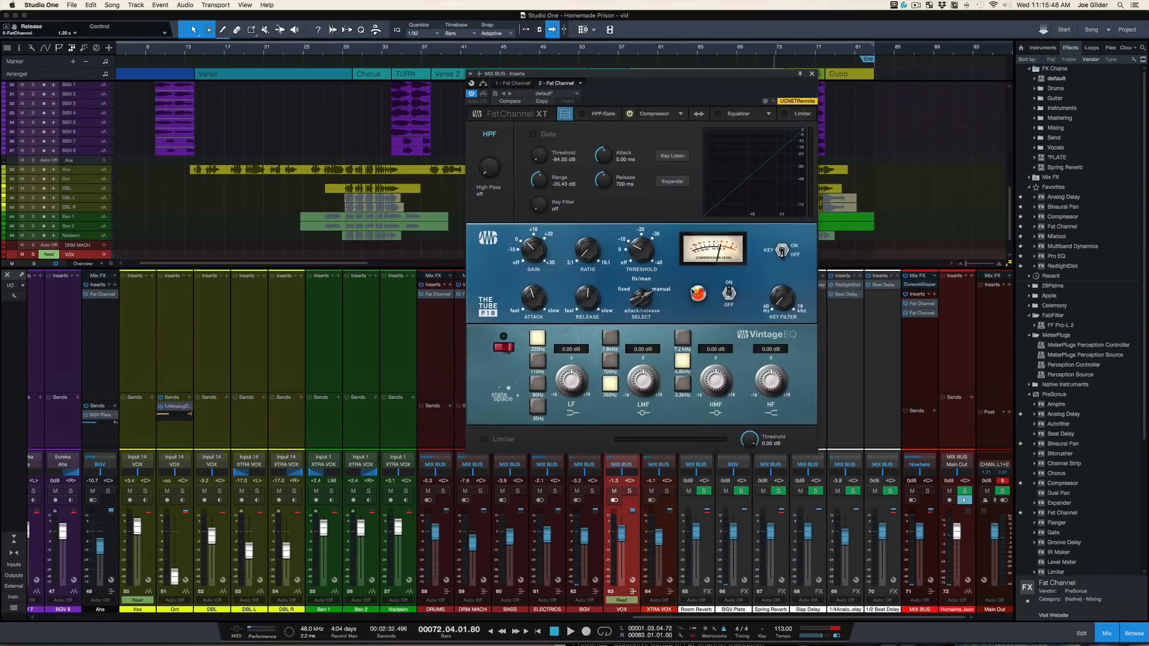
Step: Switch the MIX BUS compressor model to VT1, and lower its threshold to between -20 and -10 with gain near 0
{"action": "left_click", "coordinate": [683, 113]}
{"action": "left_click", "coordinate": [703, 227]}
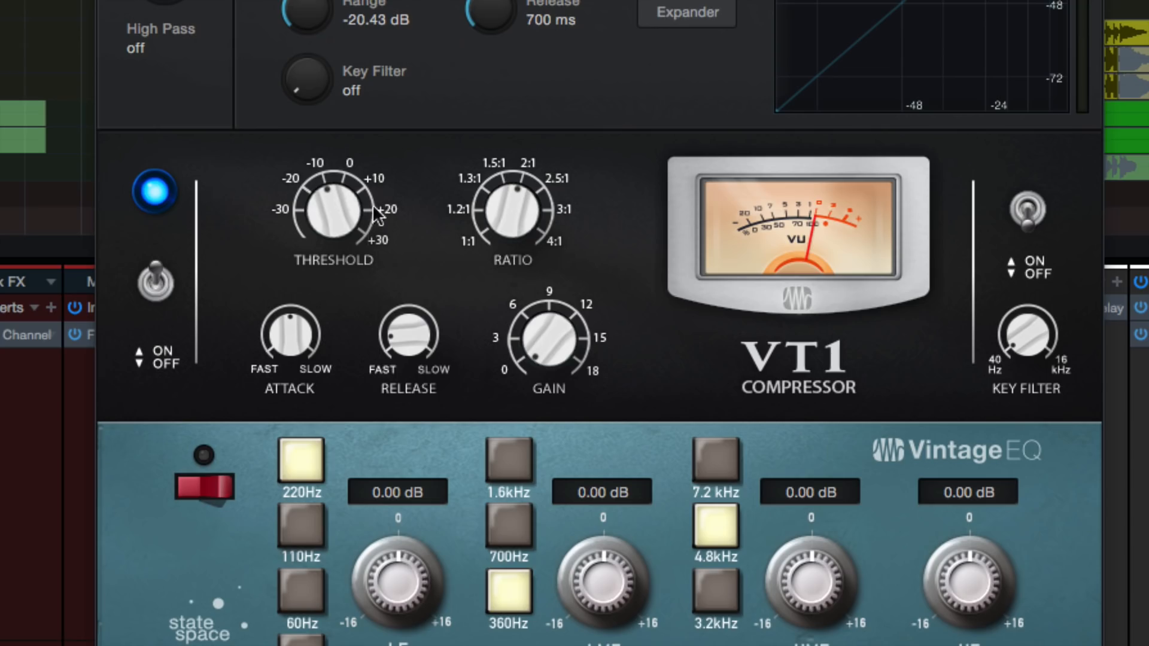
{"action": "left_click_drag", "start_coordinate": [373, 205], "coordinate": [346, 229]}
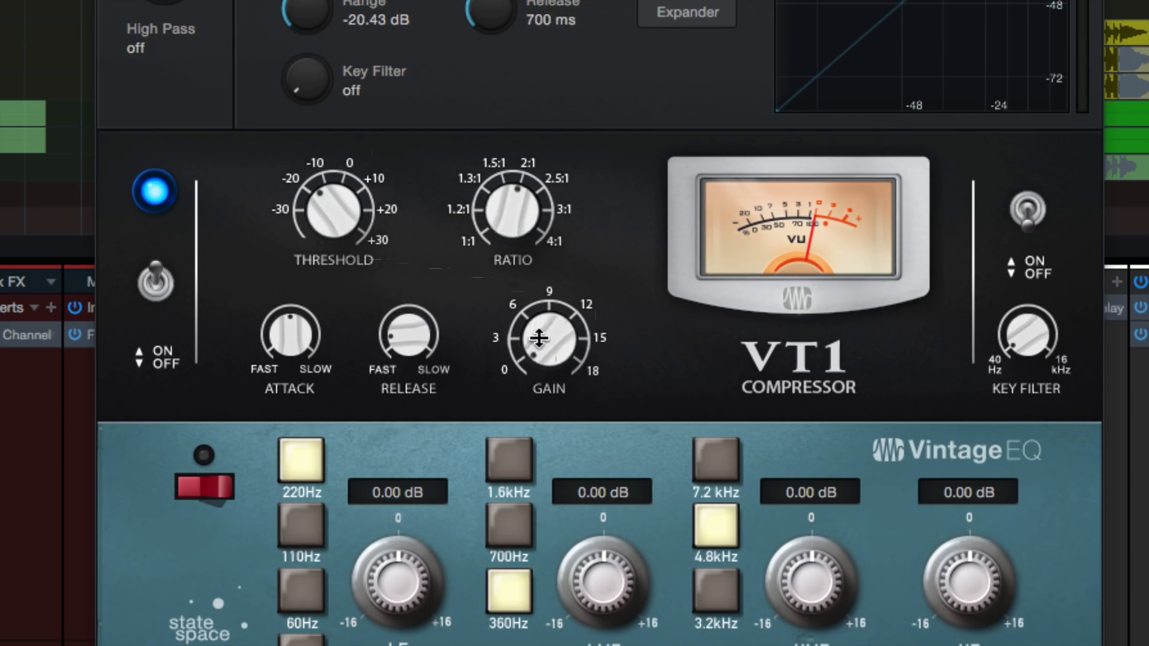
{"action": "left_click_drag", "start_coordinate": [538, 338], "coordinate": [543, 408]}
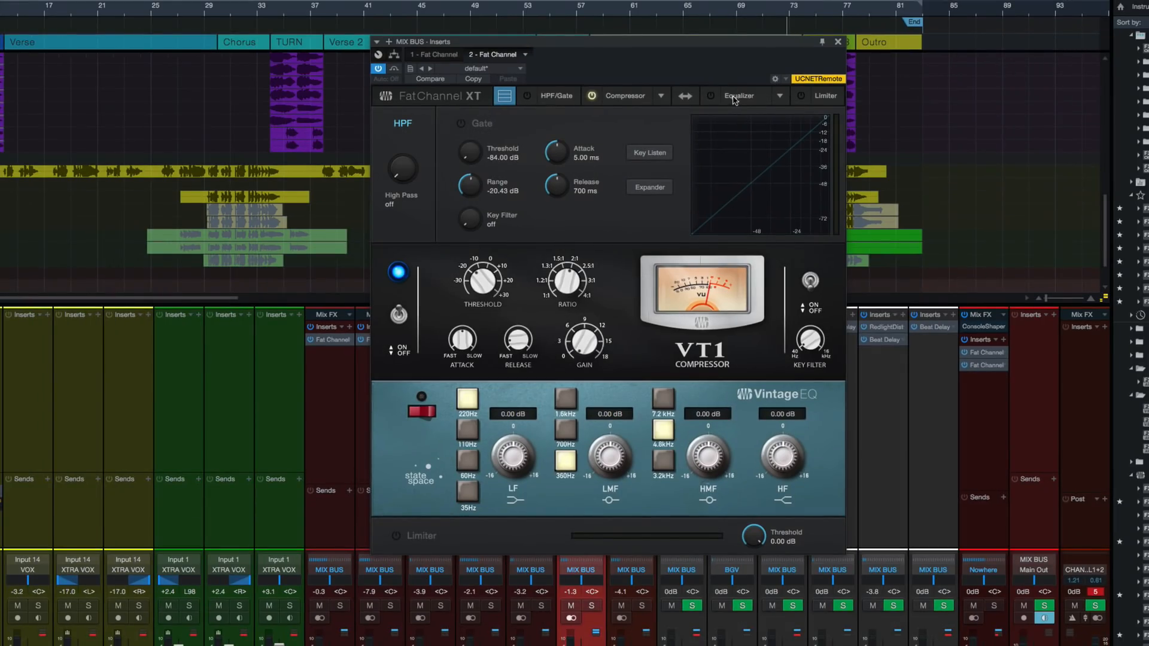
Step: Turn on the Vintage equalizer and turn off the VT1 compressor
{"action": "left_click", "coordinate": [421, 413]}
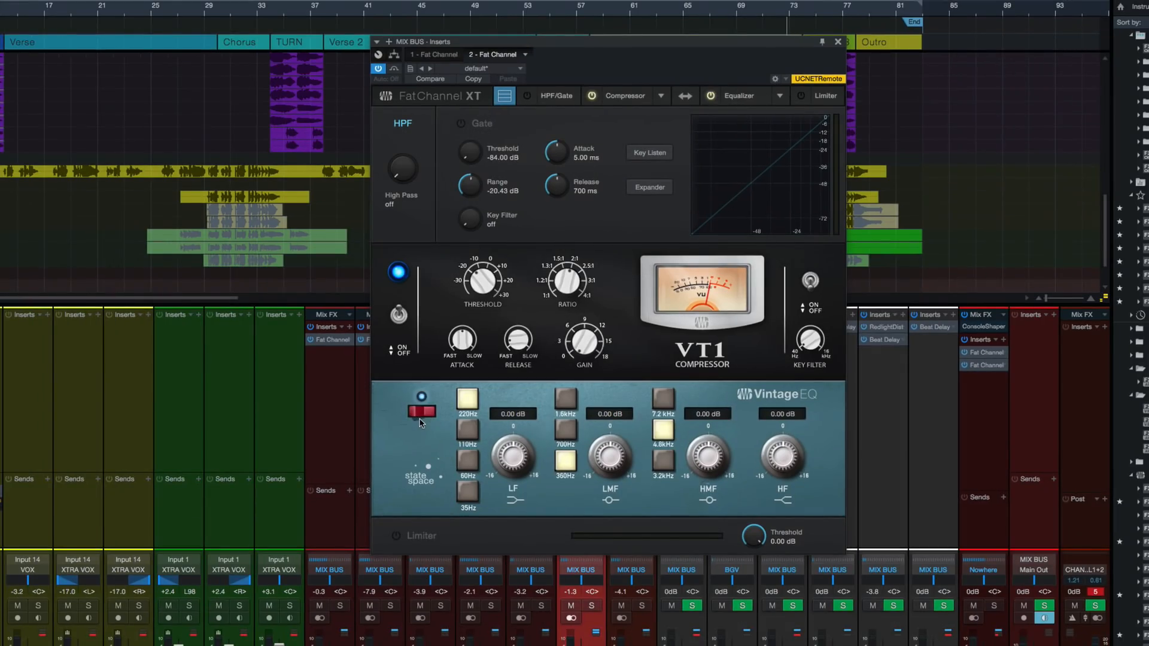
{"action": "left_click", "coordinate": [594, 97]}
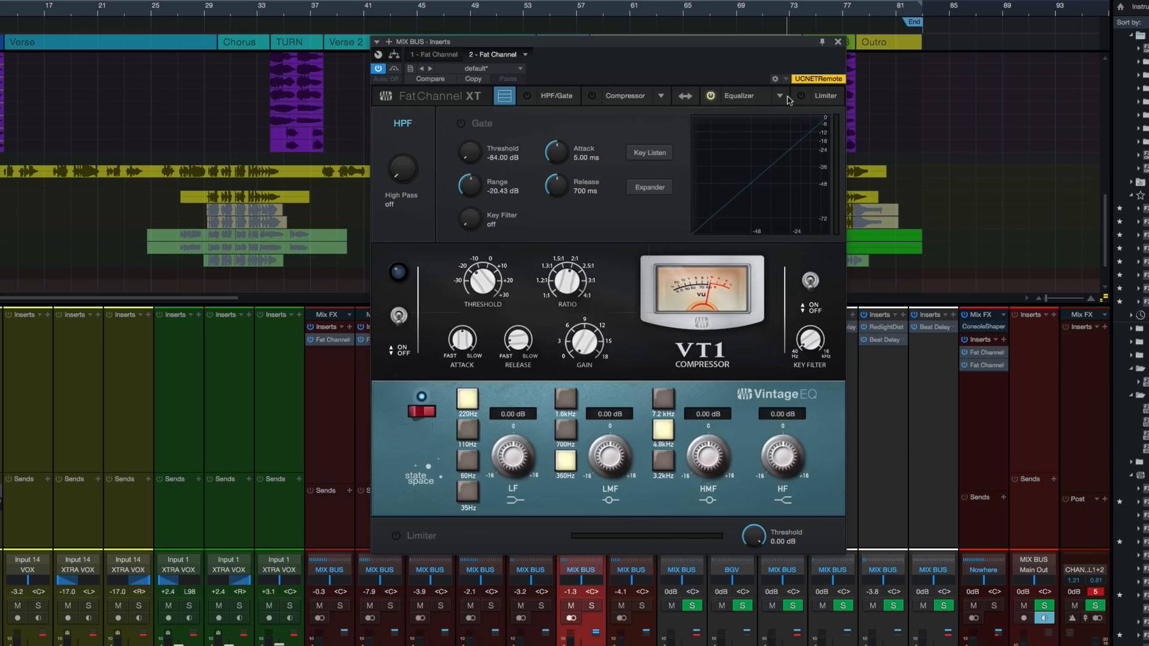
Step: Switch the equalizer model to Standard and select its LMF band
{"action": "left_click", "coordinate": [780, 97]}
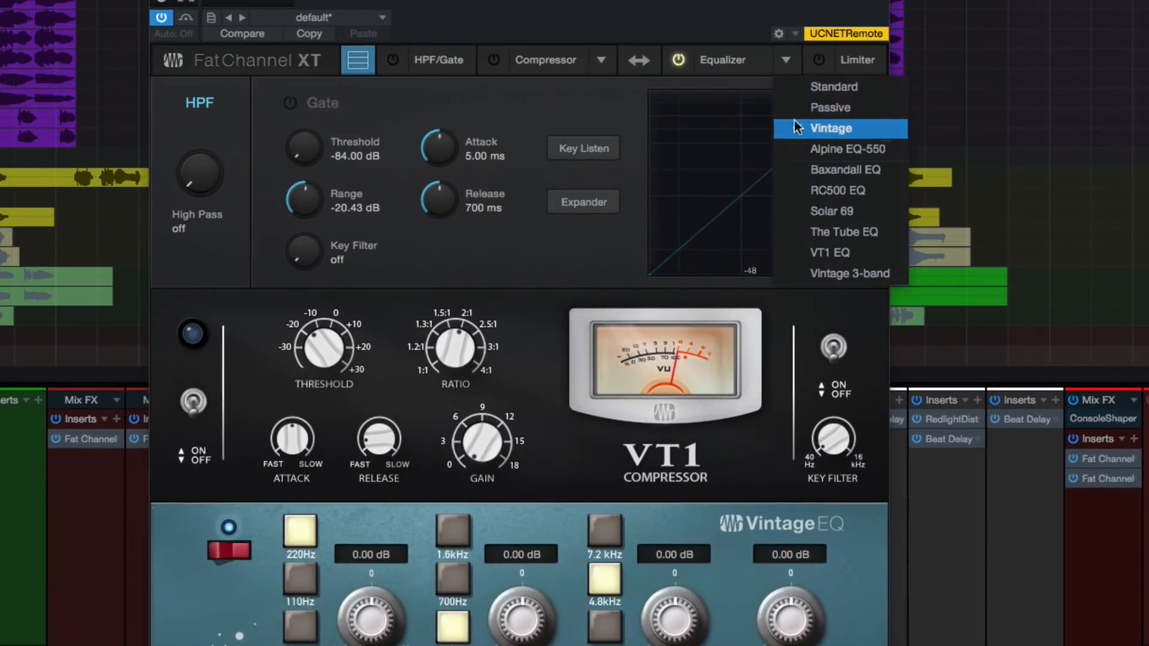
{"action": "left_click", "coordinate": [821, 87]}
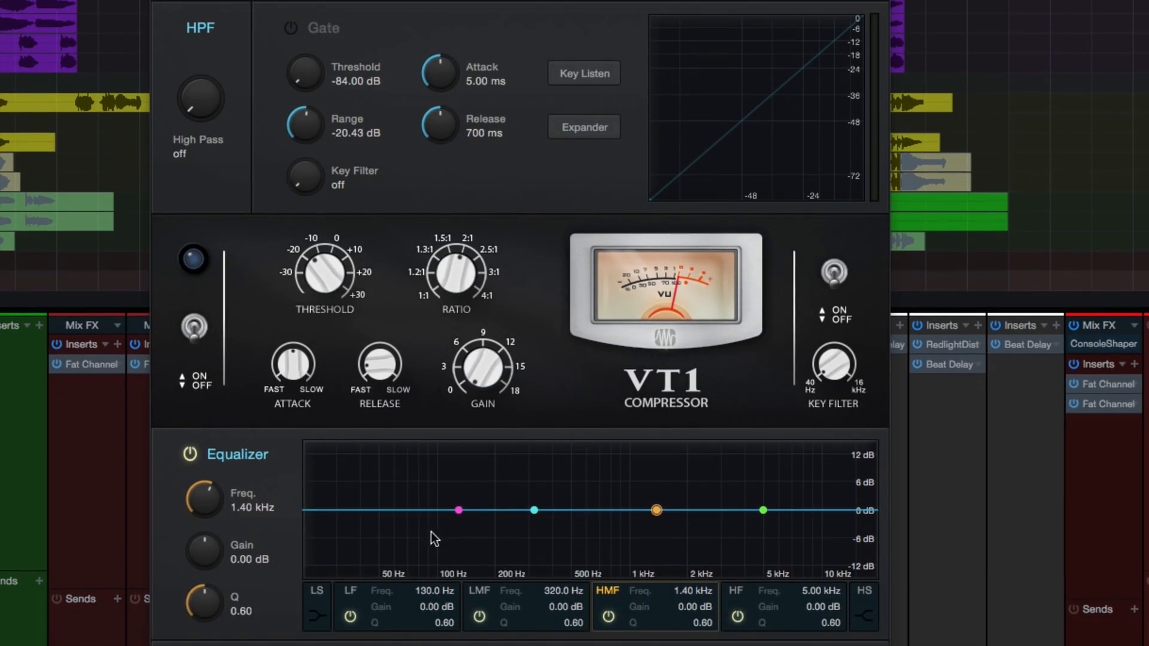
{"action": "left_click", "coordinate": [459, 585]}
{"action": "left_click", "coordinate": [533, 510]}
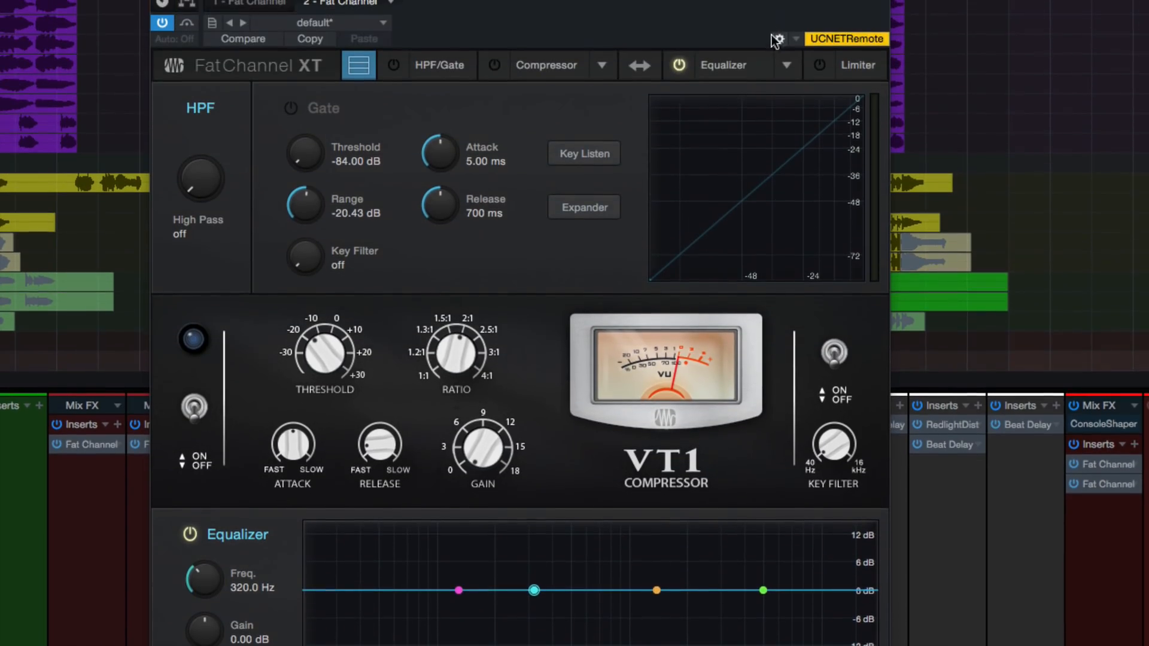
Step: Switch the equalizer to Passive, with low boost 5.60, low attenuation 3.65, high boost 4.60 and high attenuation 4.00
{"action": "left_click", "coordinate": [786, 65]}
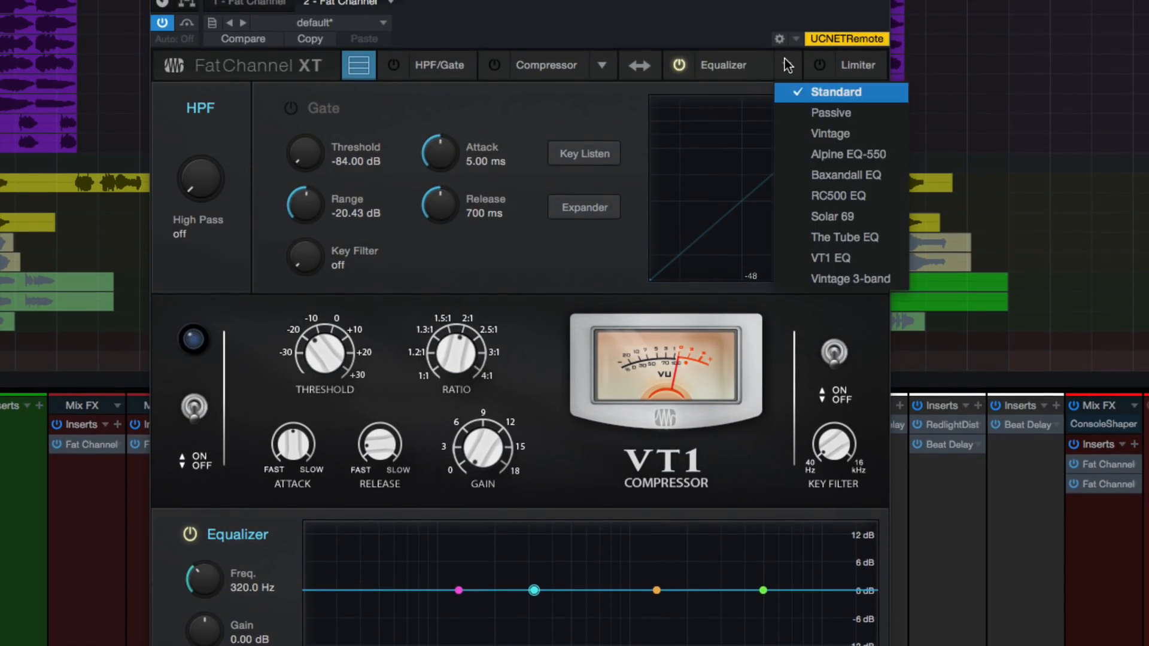
{"action": "left_click", "coordinate": [798, 106]}
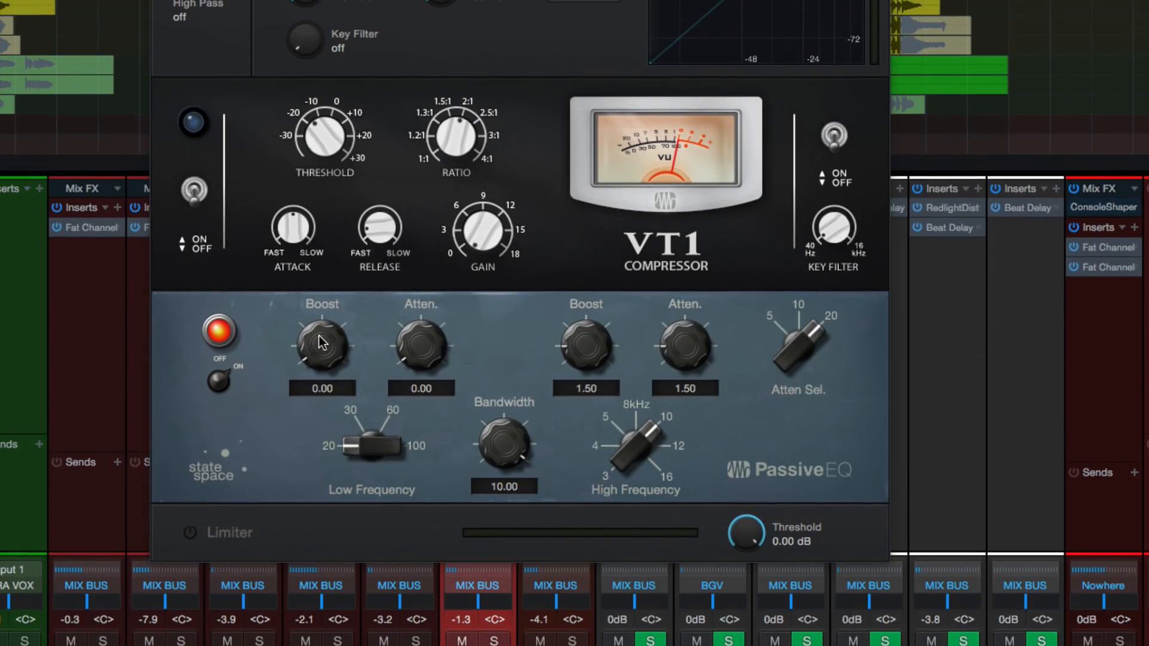
{"action": "left_click_drag", "start_coordinate": [304, 335], "coordinate": [327, 237]}
{"action": "left_click_drag", "start_coordinate": [406, 352], "coordinate": [407, 285]}
{"action": "left_click_drag", "start_coordinate": [585, 345], "coordinate": [592, 297]}
{"action": "left_click_drag", "start_coordinate": [702, 351], "coordinate": [704, 313]}
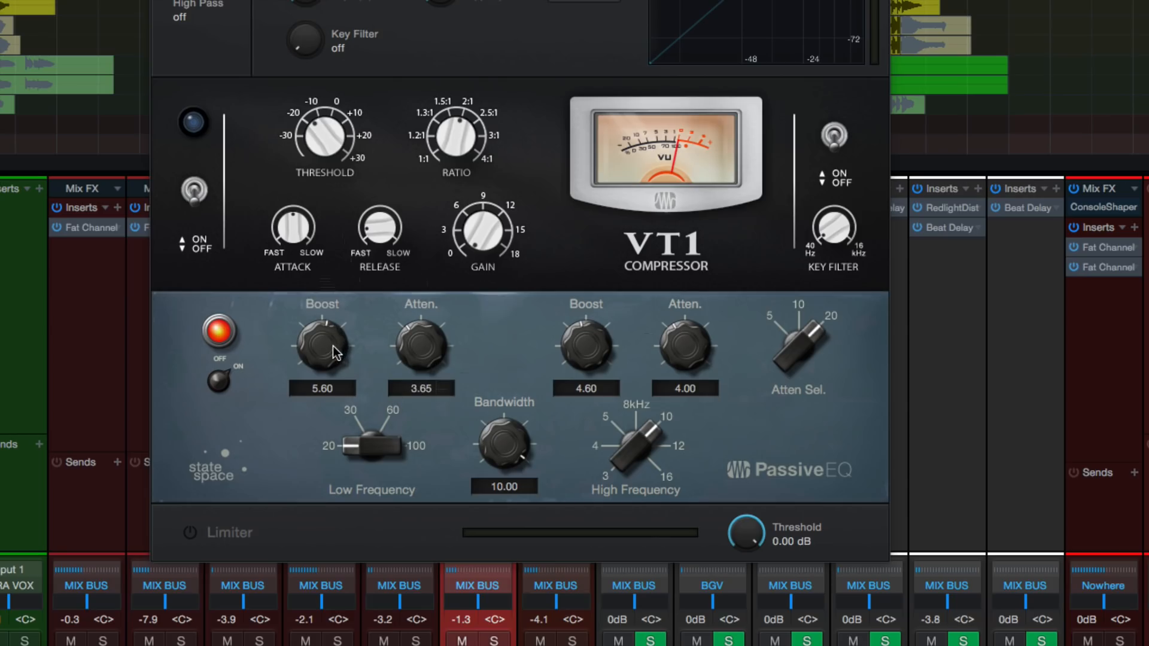
Step: Raise the Passive EQ's low boost to 7.85 and low attenuation to 8.20, and set its low frequency to 60
{"action": "left_click_drag", "start_coordinate": [331, 355], "coordinate": [333, 317]}
{"action": "left_click_drag", "start_coordinate": [390, 338], "coordinate": [406, 267]}
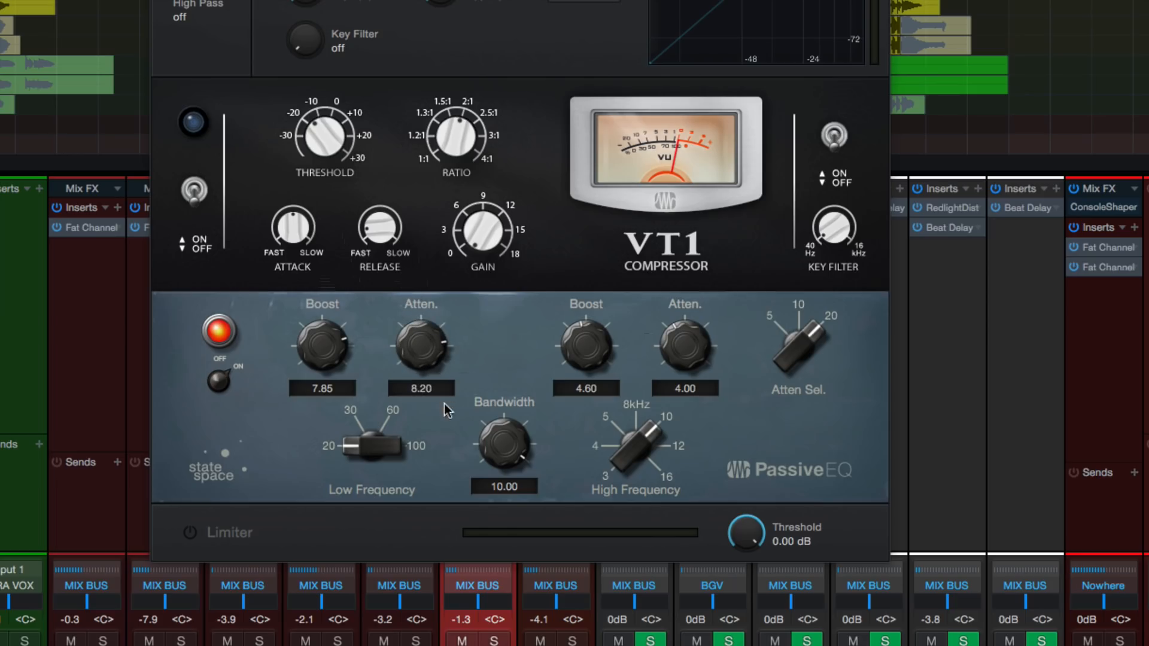
{"action": "left_click_drag", "start_coordinate": [375, 446], "coordinate": [419, 285]}
{"action": "left_click_drag", "start_coordinate": [374, 451], "coordinate": [361, 625]}
{"action": "left_click_drag", "start_coordinate": [373, 447], "coordinate": [374, 392]}
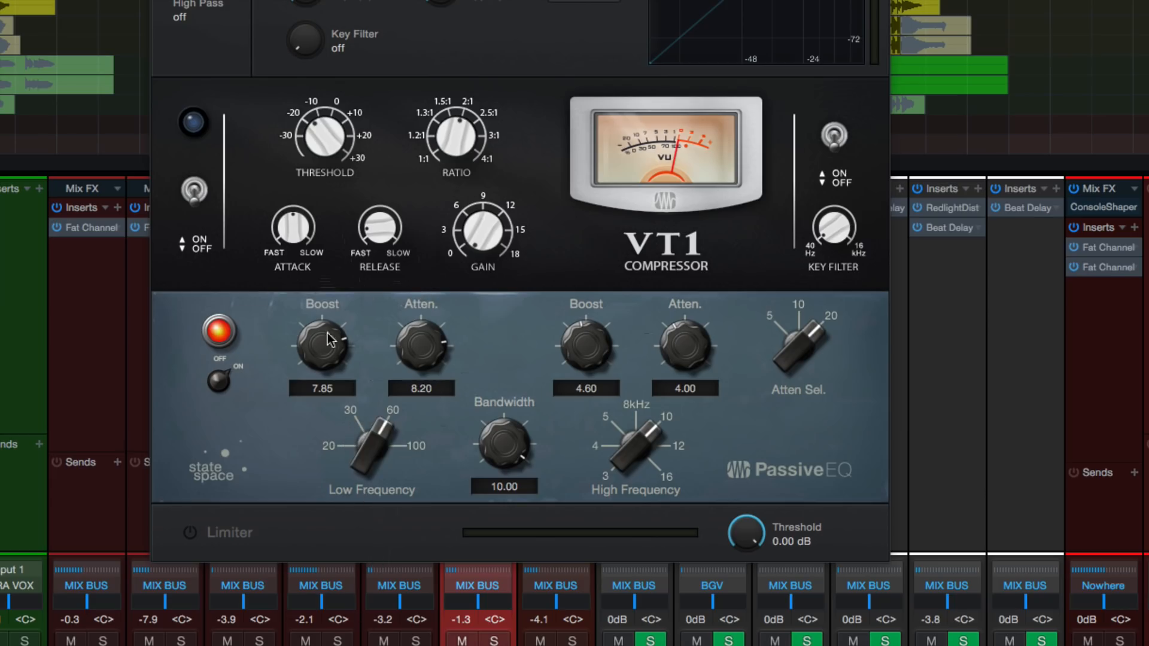
Step: Reset the Passive EQ's low boost and attenuation to 0.00, and reduce high boost to 0.30 and high attenuation to 0.05
{"action": "left_click_drag", "start_coordinate": [331, 339], "coordinate": [361, 591]}
{"action": "left_click_drag", "start_coordinate": [425, 360], "coordinate": [409, 559]}
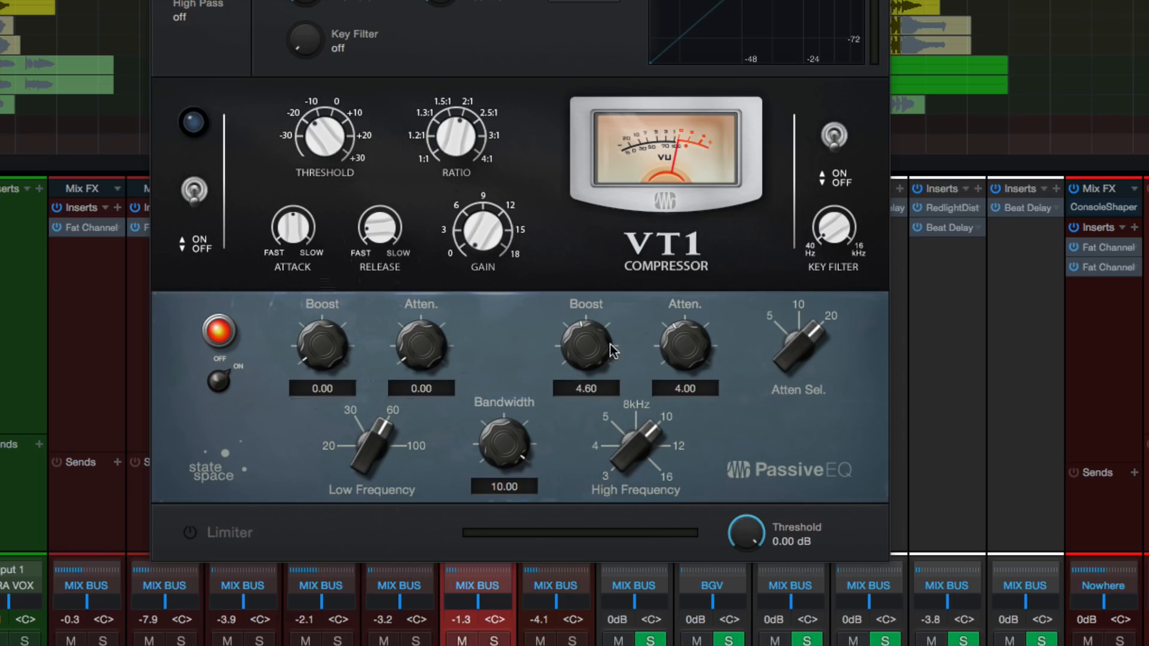
{"action": "left_click_drag", "start_coordinate": [610, 345], "coordinate": [606, 412]}
{"action": "left_click_drag", "start_coordinate": [679, 347], "coordinate": [676, 413]}
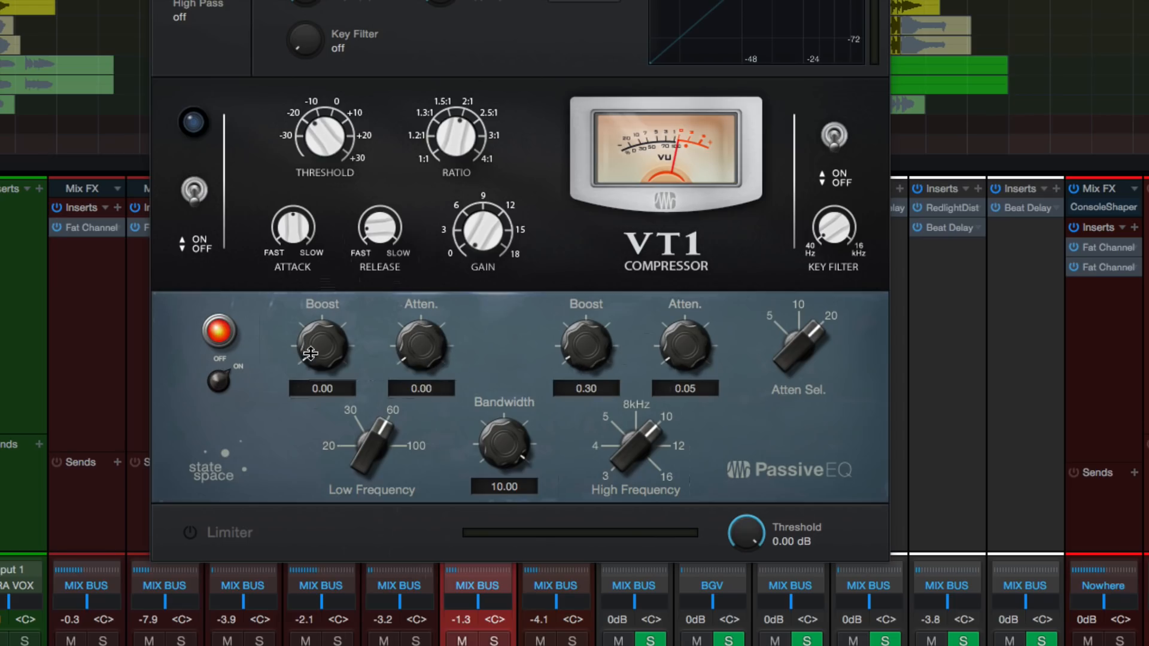
Step: Set the Passive EQ's low boost to 1.95 and low attenuation to 0.95, with high boost 4.45 and high attenuation 1.00
{"action": "left_click_drag", "start_coordinate": [310, 353], "coordinate": [318, 319]}
{"action": "mouse_move", "coordinate": [413, 336]}
{"action": "left_mouse_down"}
{"action": "mouse_move", "coordinate": [413, 315]}
{"action": "mouse_move", "coordinate": [412, 325]}
{"action": "left_mouse_up"}
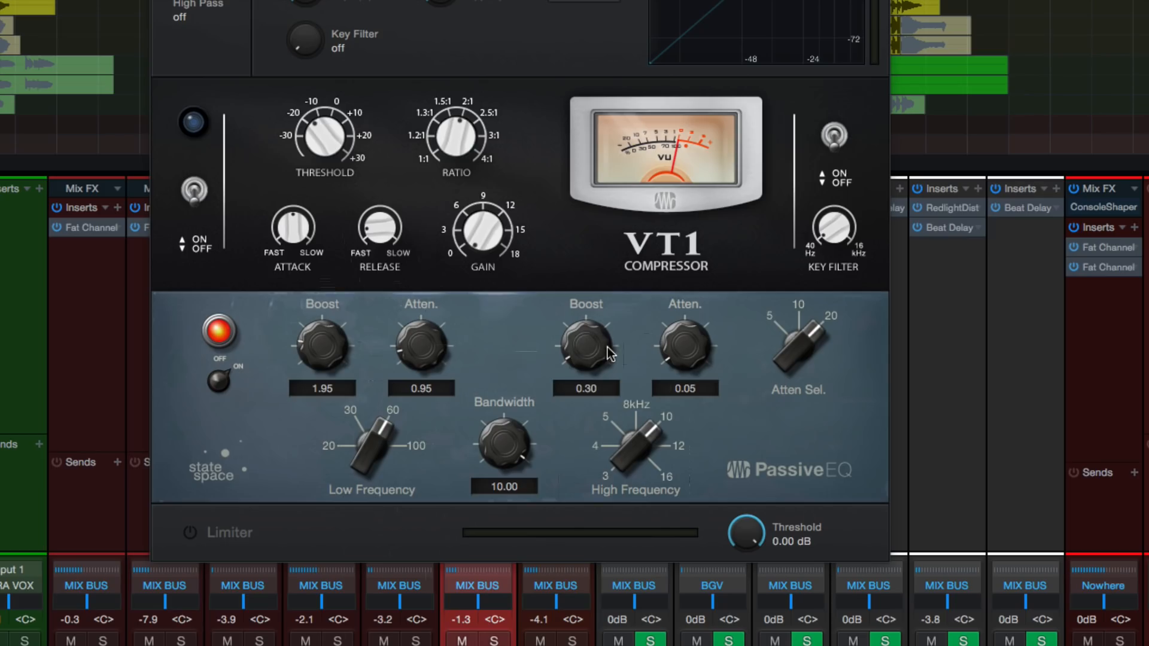
{"action": "left_click_drag", "start_coordinate": [608, 347], "coordinate": [612, 314]}
{"action": "left_click_drag", "start_coordinate": [690, 343], "coordinate": [689, 333]}
{"action": "left_click_drag", "start_coordinate": [587, 332], "coordinate": [588, 320]}
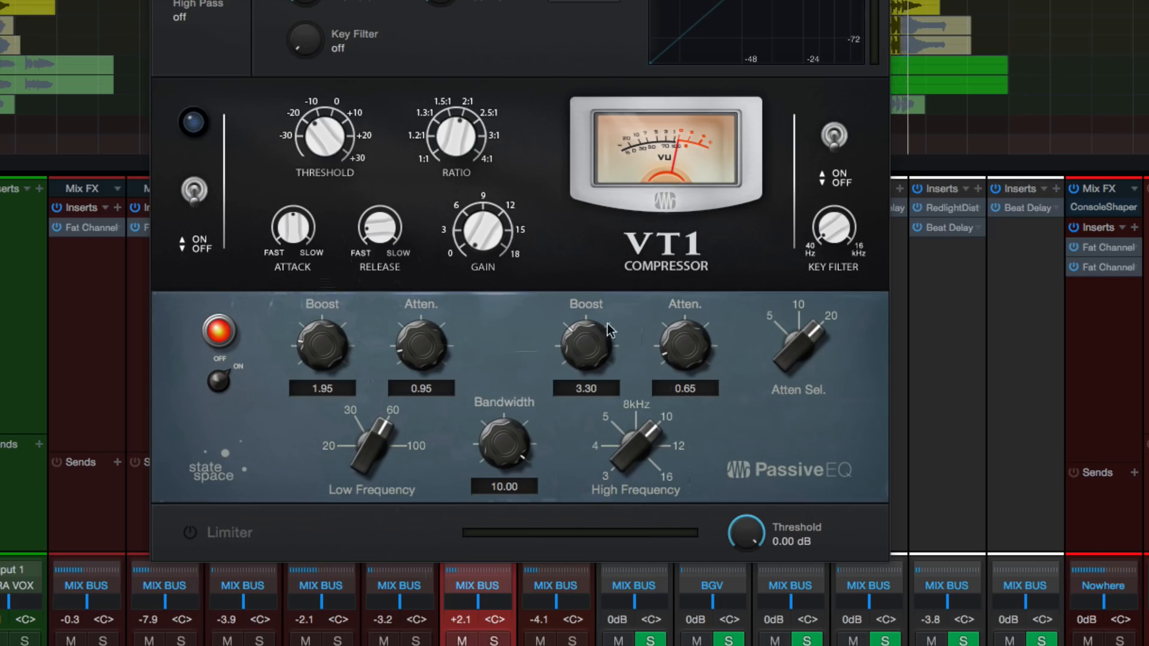
{"action": "left_click_drag", "start_coordinate": [675, 342], "coordinate": [675, 337]}
{"action": "left_click_drag", "start_coordinate": [586, 336], "coordinate": [574, 311]}
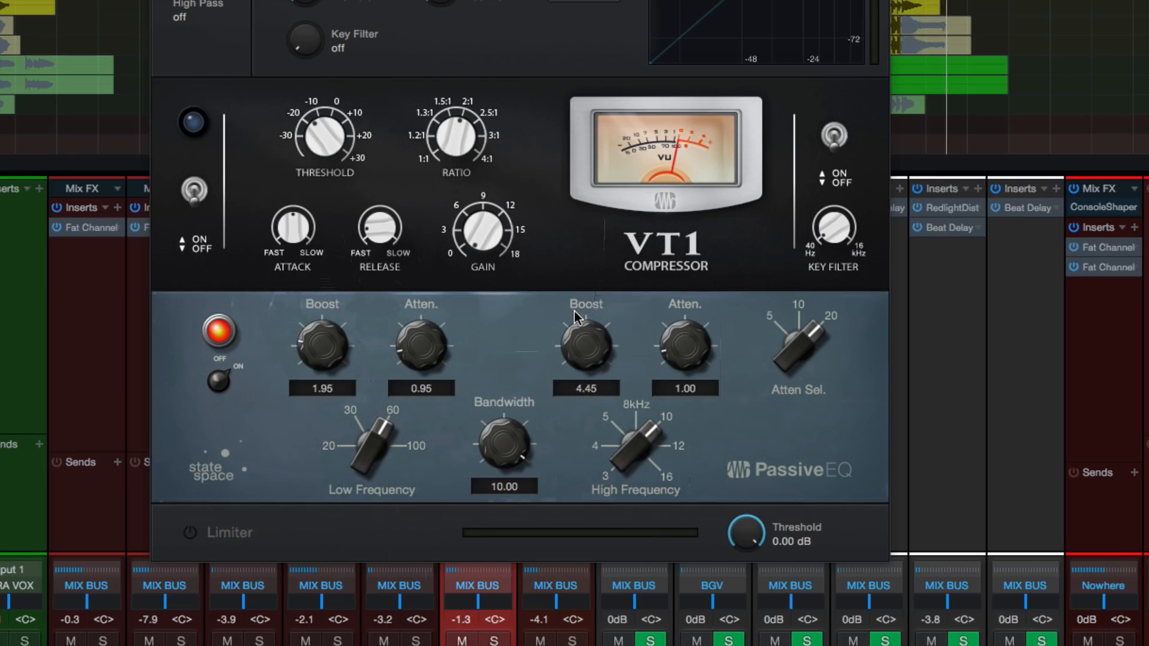
Step: Compare the mix with the Passive EQ bypassed and engaged twice
{"action": "left_click", "coordinate": [231, 372]}
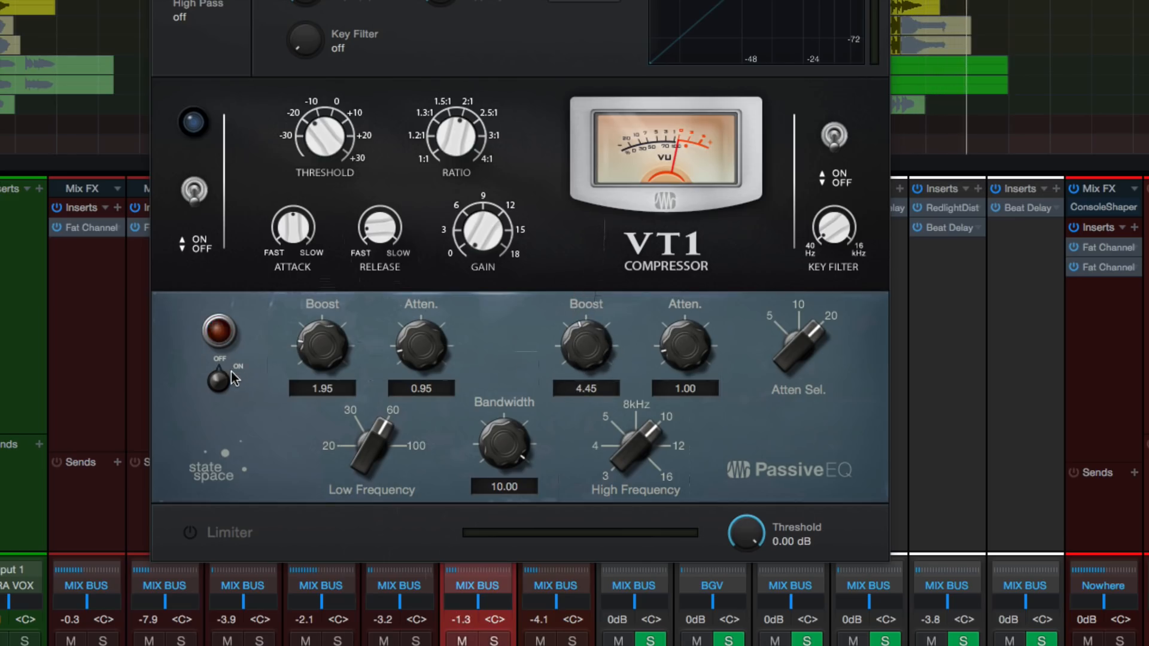
{"action": "left_click", "coordinate": [231, 373]}
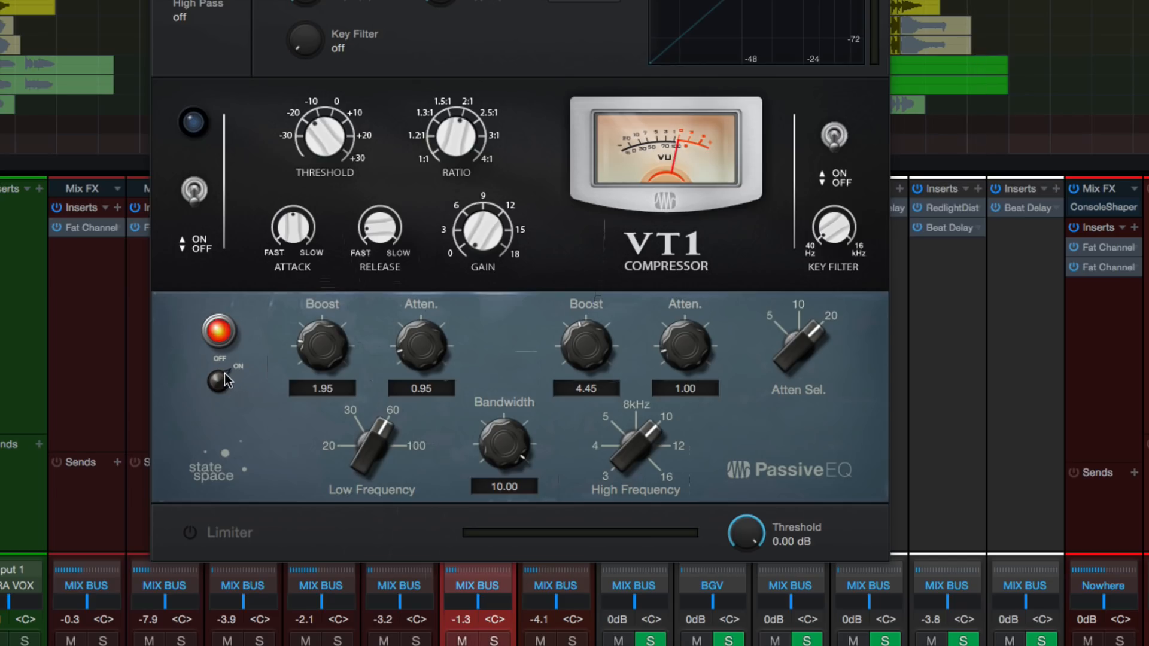
{"action": "left_click", "coordinate": [219, 376]}
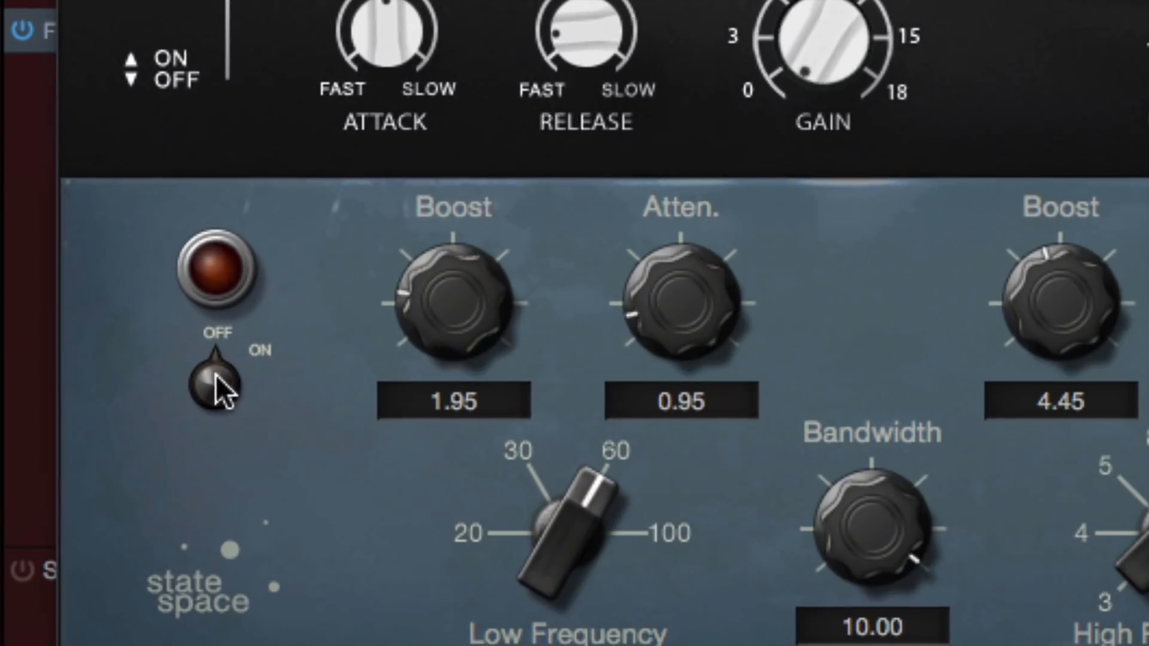
{"action": "left_click", "coordinate": [220, 382]}
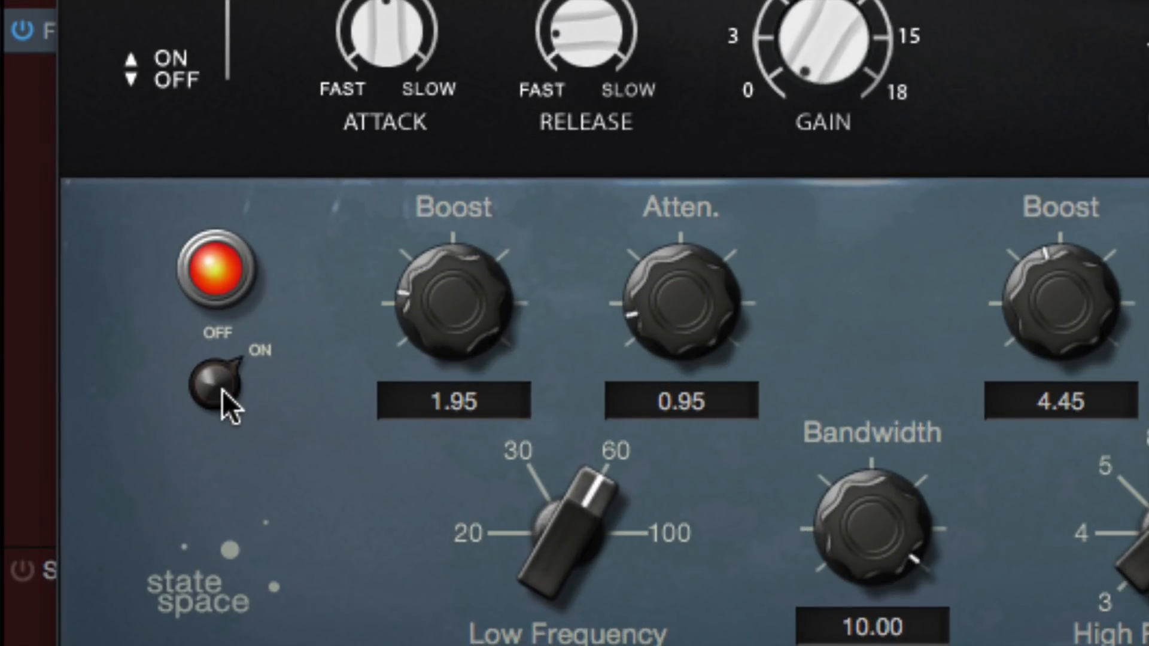
Step: Set the Passive EQ's low frequency to 30 and low boost to 4.10, and switch the equalizer off
{"action": "left_click_drag", "start_coordinate": [595, 511], "coordinate": [560, 562]}
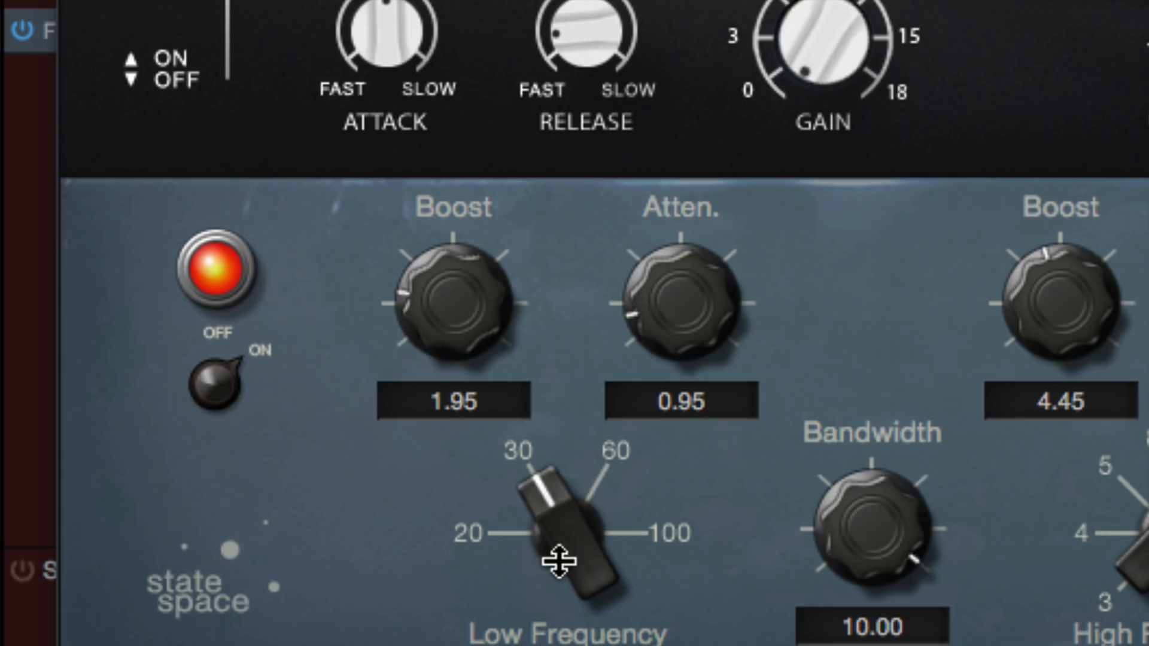
{"action": "left_click_drag", "start_coordinate": [479, 303], "coordinate": [485, 218]}
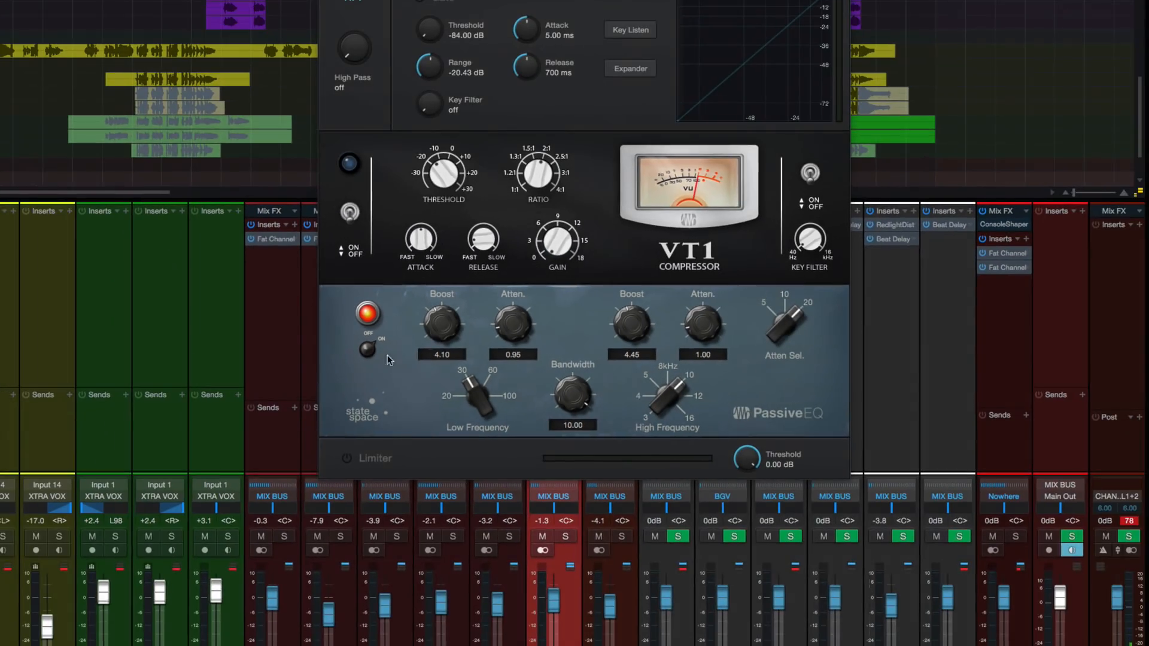
{"action": "left_click", "coordinate": [363, 342]}
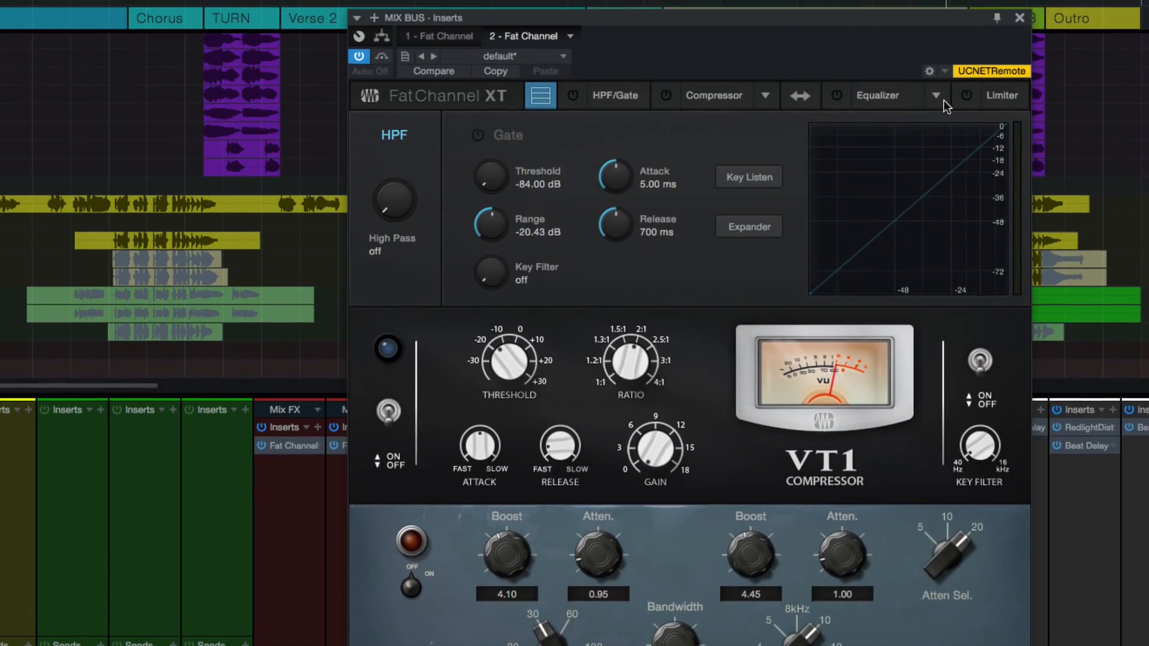
Step: Switch the equalizer to Vintage and step its HMF frequency through 3.2 kHz and 4.8 kHz to 7.2 kHz
{"action": "left_click", "coordinate": [937, 97]}
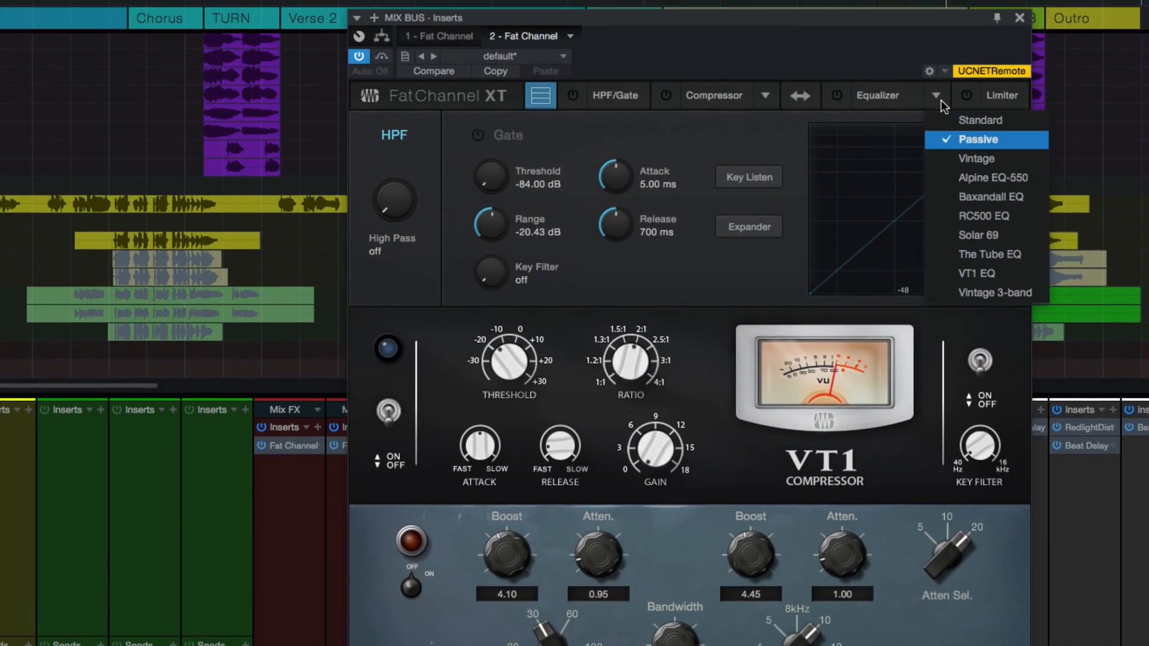
{"action": "left_click", "coordinate": [971, 159]}
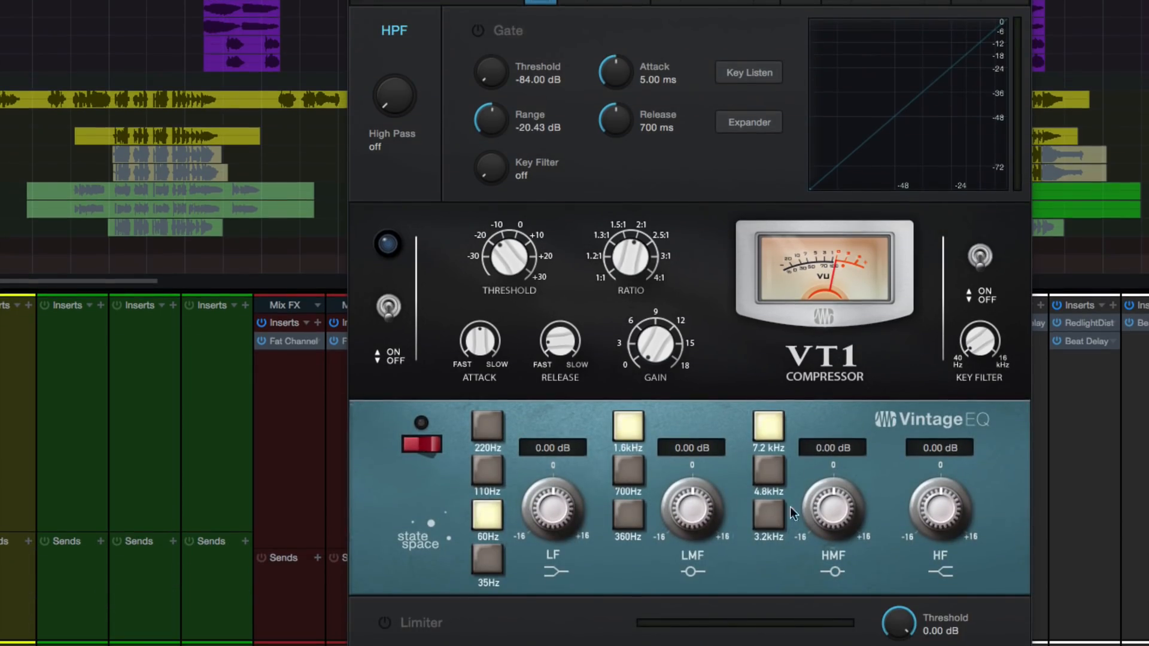
{"action": "left_click", "coordinate": [779, 477]}
{"action": "left_click", "coordinate": [774, 506]}
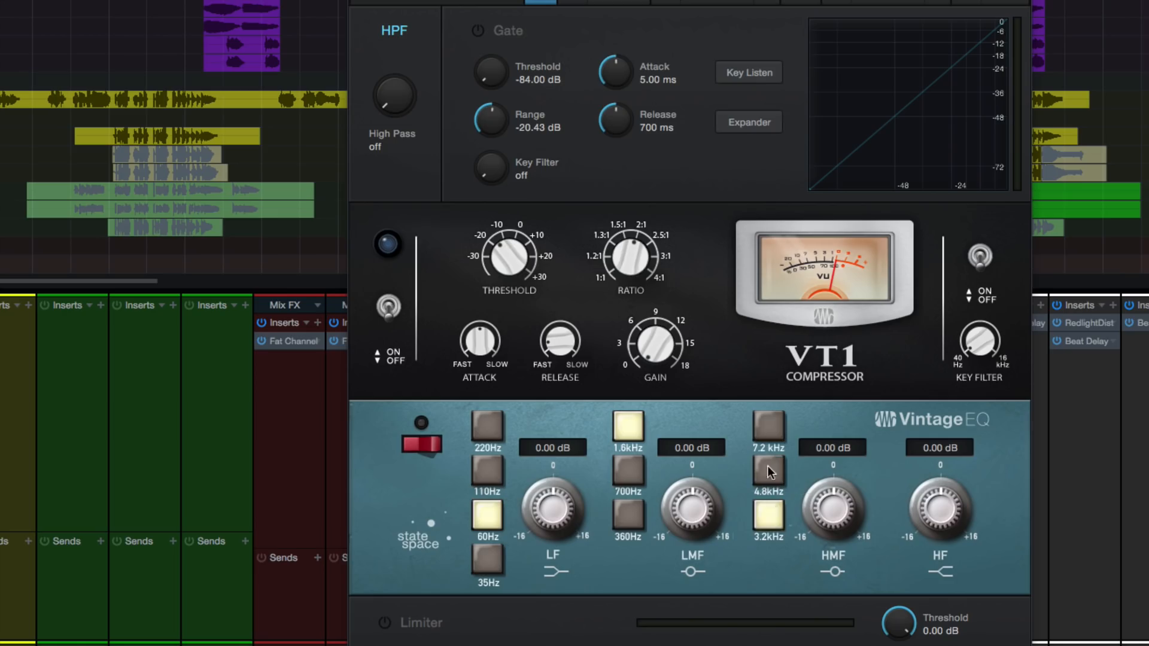
{"action": "left_click", "coordinate": [767, 467]}
{"action": "left_click", "coordinate": [766, 436]}
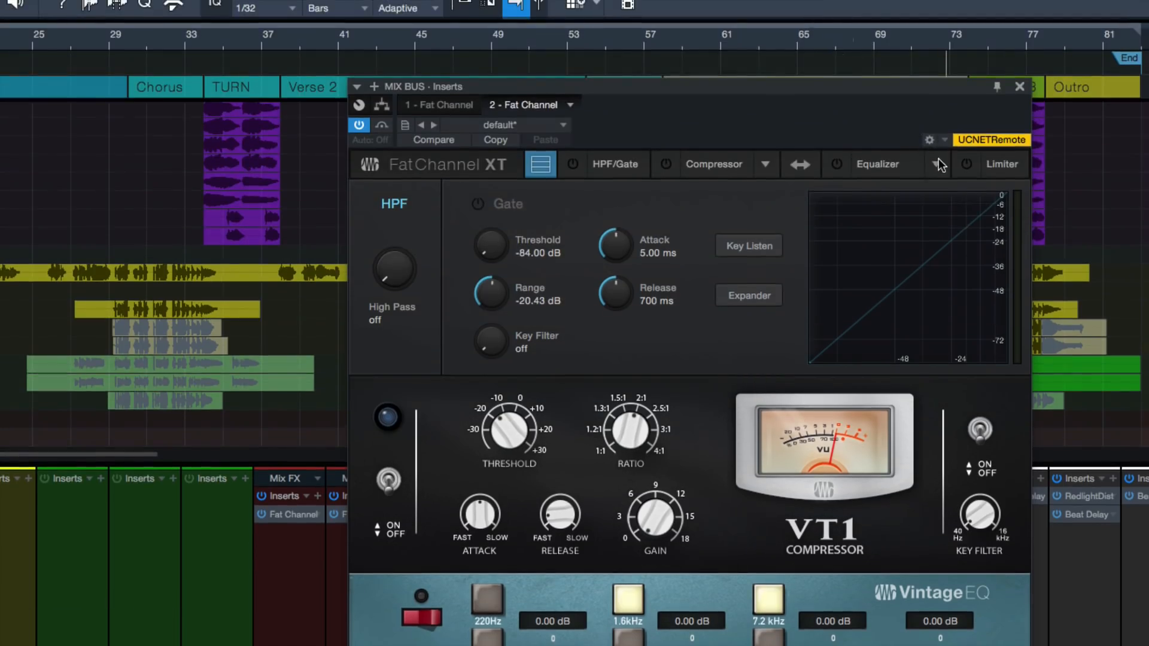
Step: Switch the equalizer to Alpine EQ-550, set its low band frequency to 100 Hz and its LF gain to -6
{"action": "left_click", "coordinate": [938, 162]}
{"action": "left_click", "coordinate": [968, 247]}
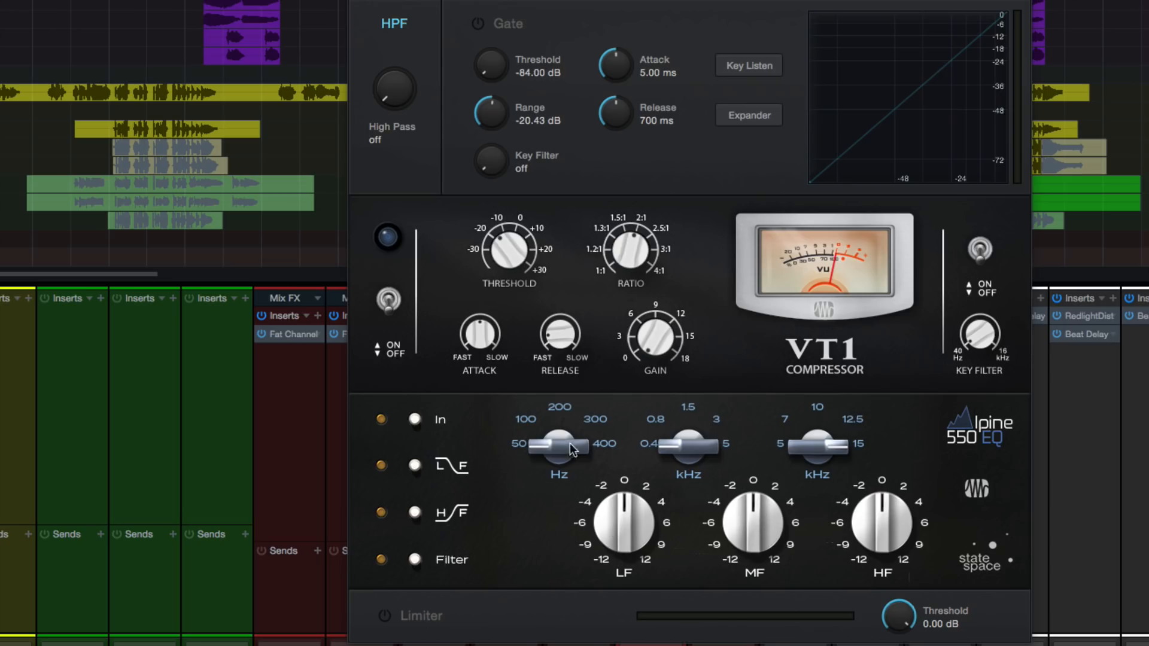
{"action": "mouse_move", "coordinate": [559, 456]}
{"action": "left_mouse_down"}
{"action": "mouse_move", "coordinate": [571, 335]}
{"action": "mouse_move", "coordinate": [562, 434]}
{"action": "left_mouse_up"}
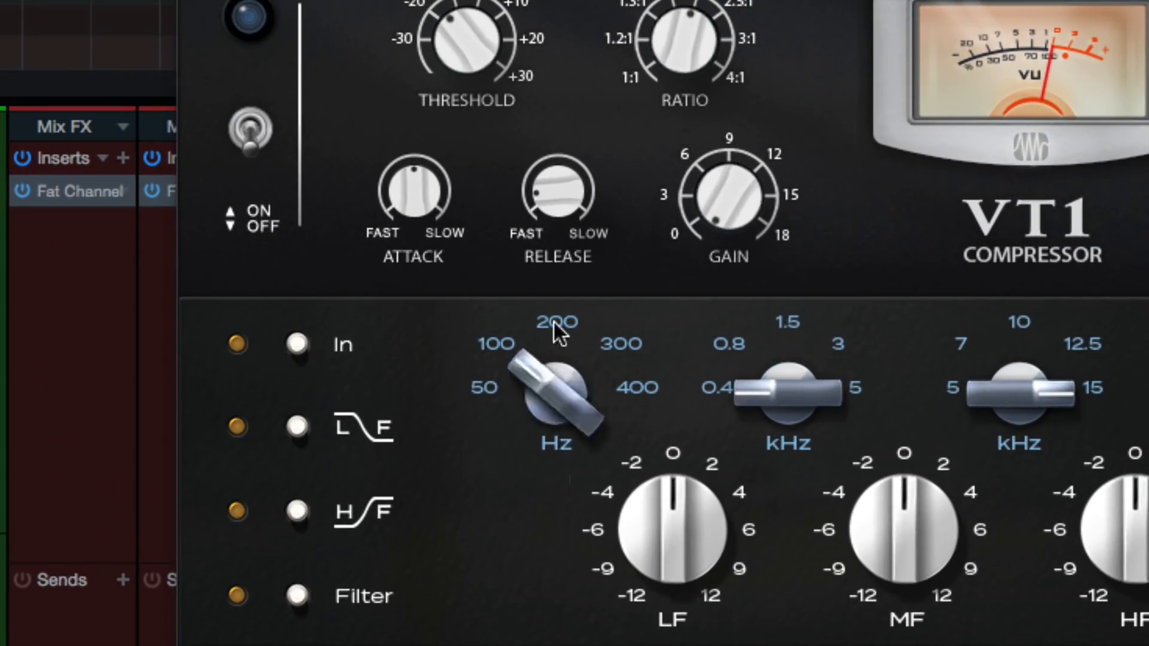
{"action": "left_click_drag", "start_coordinate": [554, 322], "coordinate": [583, 105]}
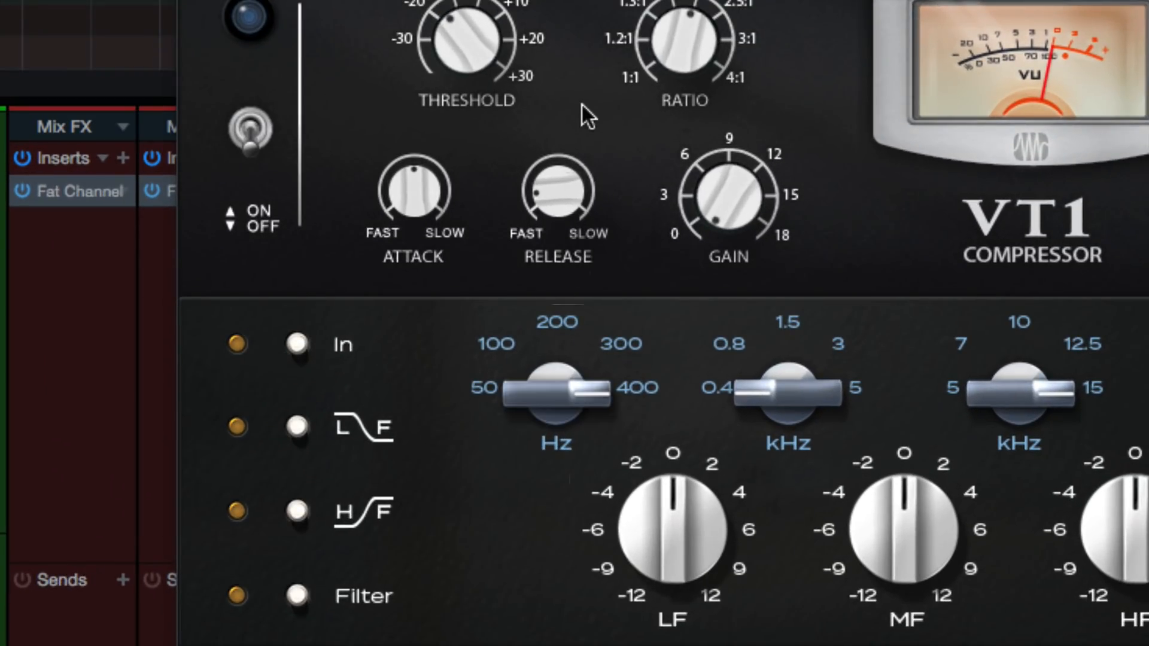
{"action": "left_click_drag", "start_coordinate": [561, 409], "coordinate": [542, 607]}
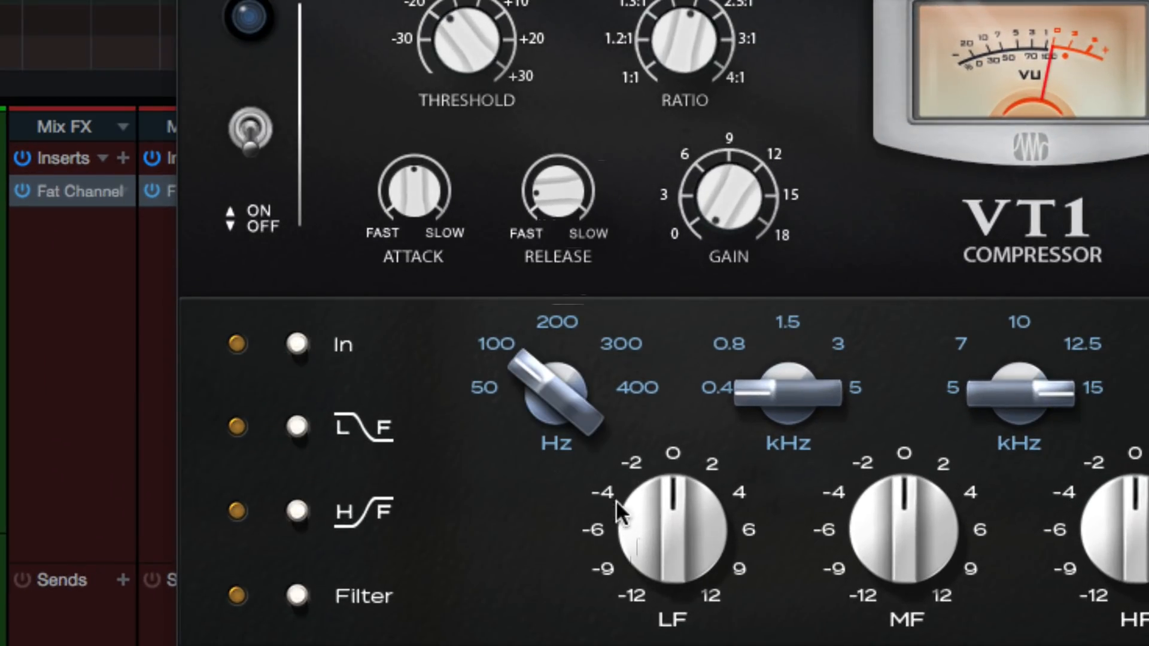
{"action": "left_click_drag", "start_coordinate": [687, 541], "coordinate": [688, 473]}
Step: Turn on the Alpine EQ's low-frequency and high-frequency shelf switches
{"action": "left_click", "coordinate": [309, 429]}
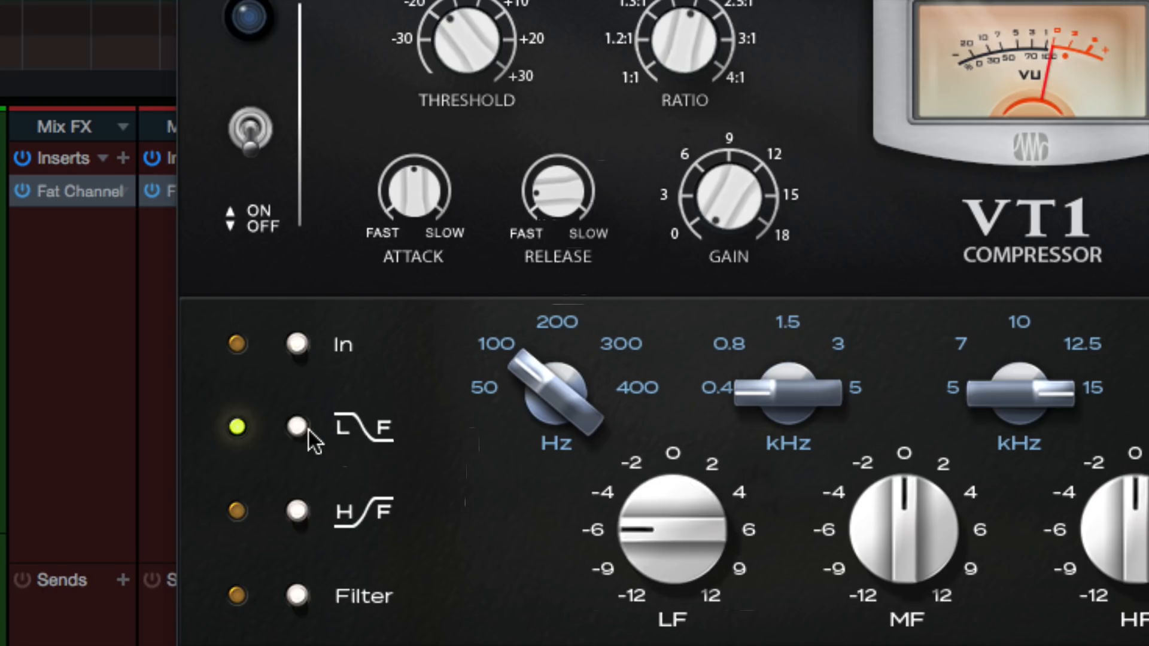
{"action": "left_click", "coordinate": [308, 430]}
{"action": "left_click", "coordinate": [310, 525]}
{"action": "left_click", "coordinate": [296, 437]}
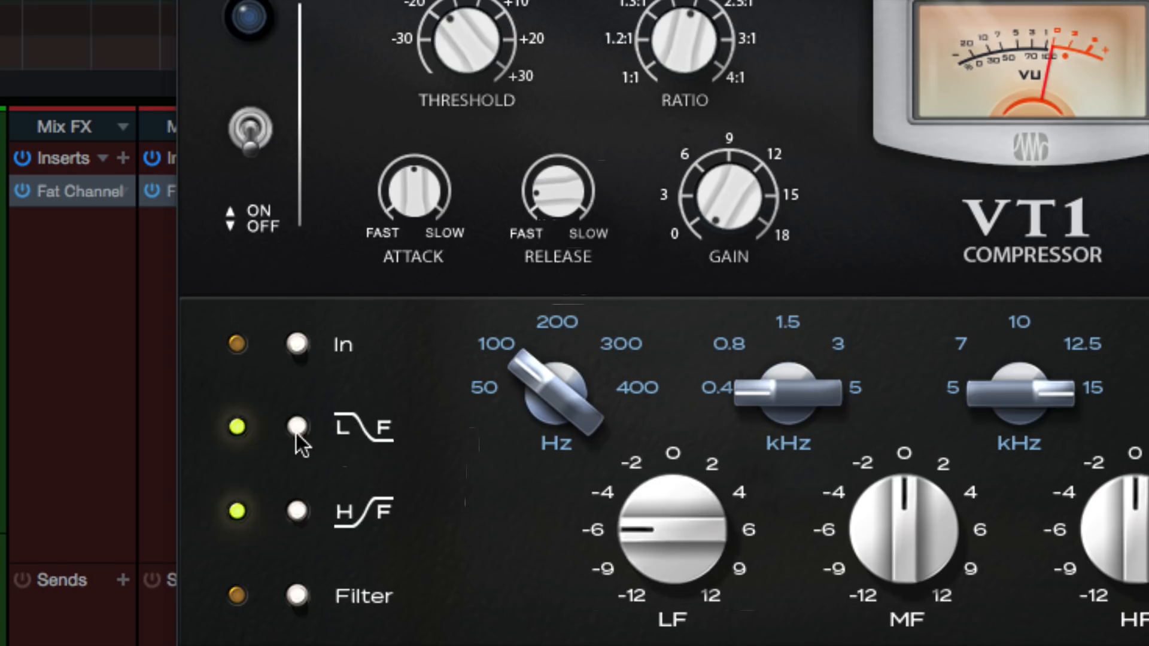
Step: Turn off the Alpine EQ's low-frequency and high-frequency shelf switches and set the low band frequency to 200 Hz
{"action": "left_click", "coordinate": [307, 442]}
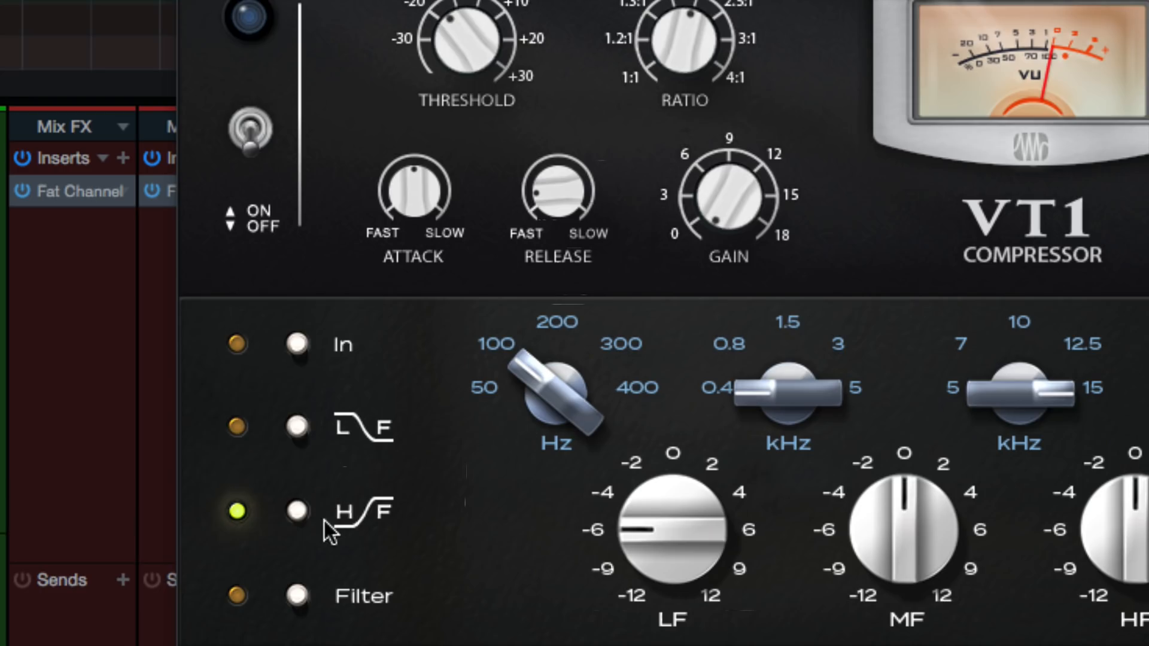
{"action": "left_click", "coordinate": [307, 512]}
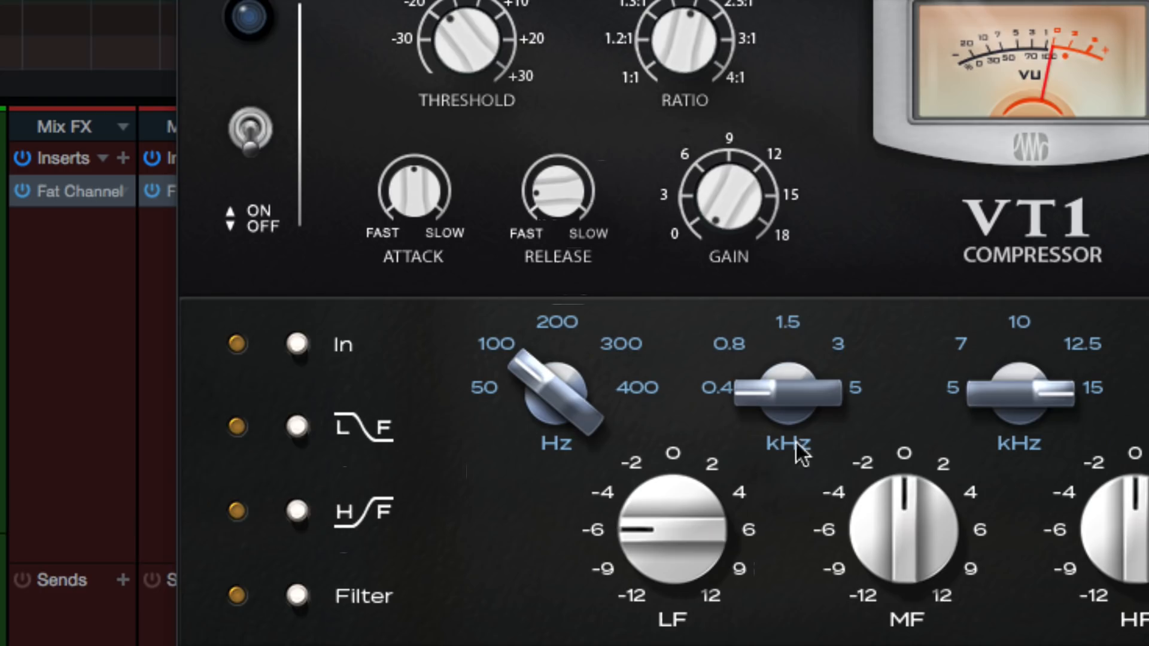
{"action": "left_click_drag", "start_coordinate": [562, 379], "coordinate": [569, 341]}
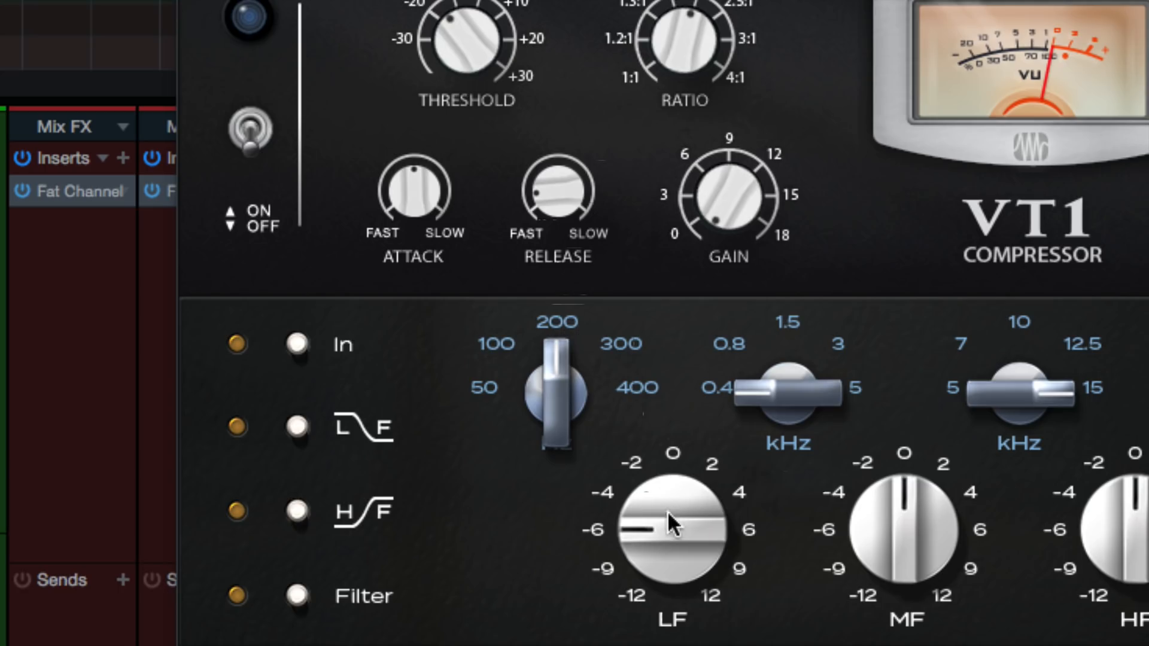
Step: Turn the low-frequency shelf on and set the Alpine EQ's gains to LF 4, MF -2 and HF 2
{"action": "left_click_drag", "start_coordinate": [672, 526], "coordinate": [694, 383]}
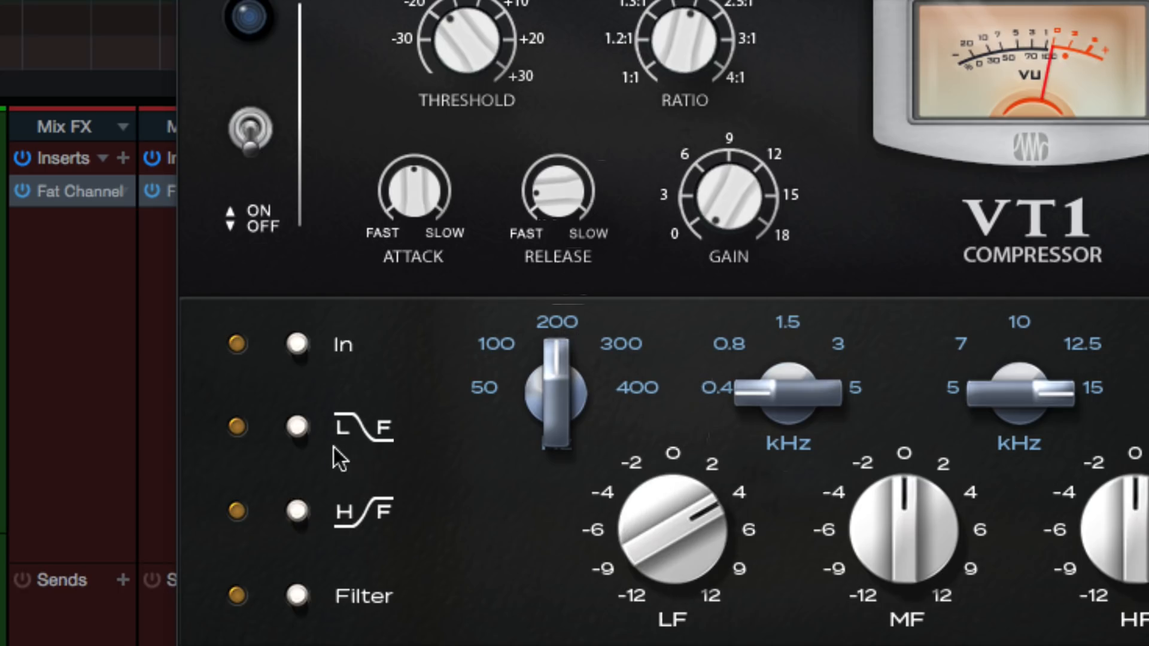
{"action": "left_click", "coordinate": [300, 427]}
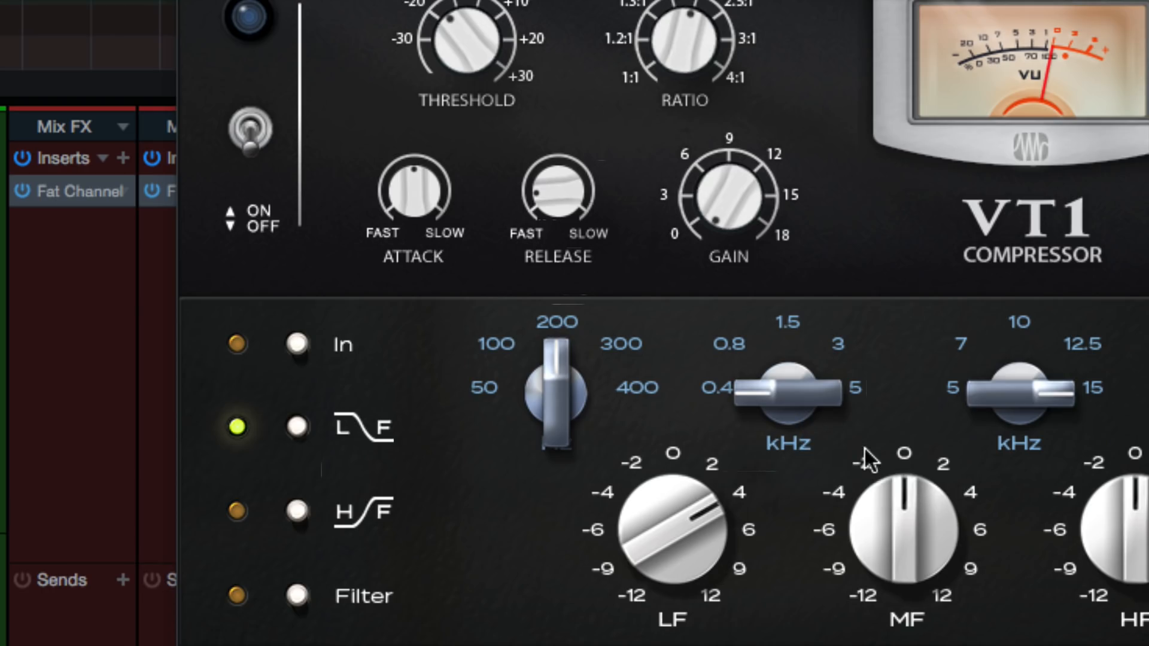
{"action": "left_click_drag", "start_coordinate": [893, 493], "coordinate": [890, 521]}
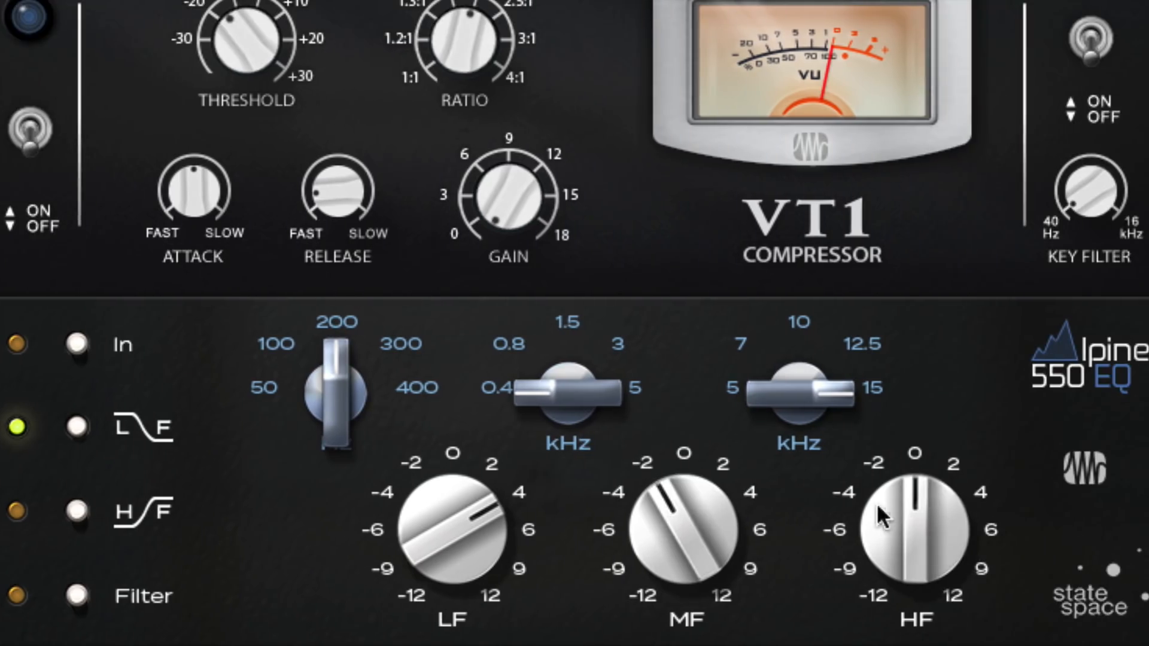
{"action": "mouse_move", "coordinate": [1097, 503]}
{"action": "left_mouse_down"}
{"action": "mouse_move", "coordinate": [1105, 464]}
{"action": "mouse_move", "coordinate": [1083, 505]}
{"action": "left_mouse_up"}
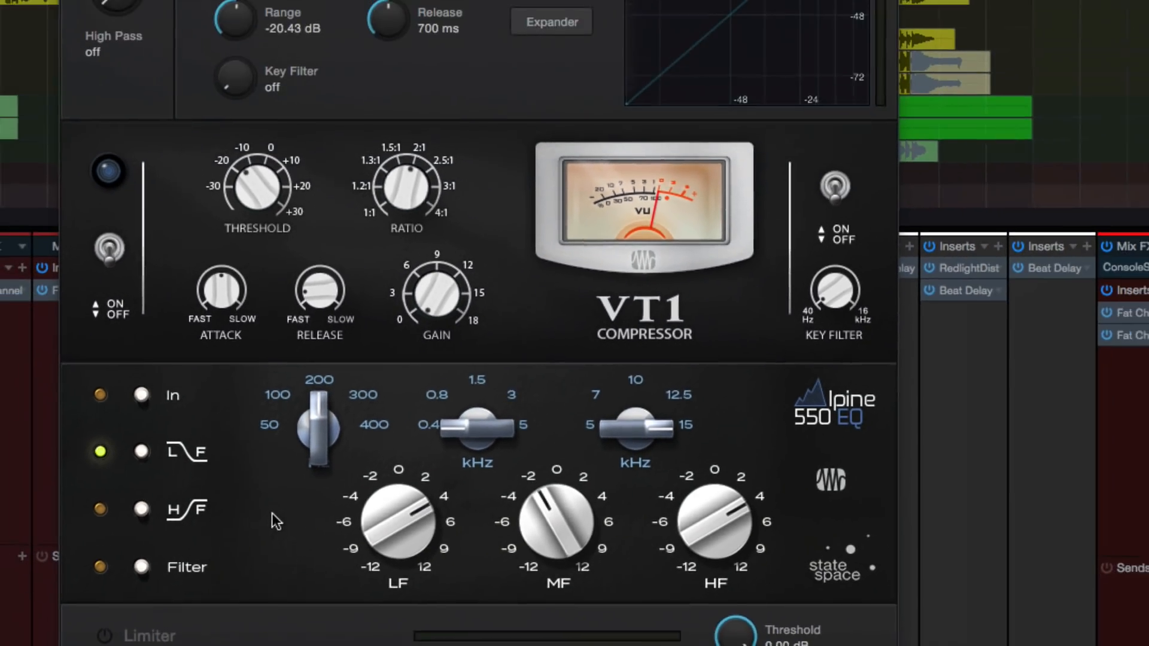
{"action": "left_click_drag", "start_coordinate": [809, 501], "coordinate": [805, 463]}
{"action": "left_click_drag", "start_coordinate": [691, 474], "coordinate": [694, 526]}
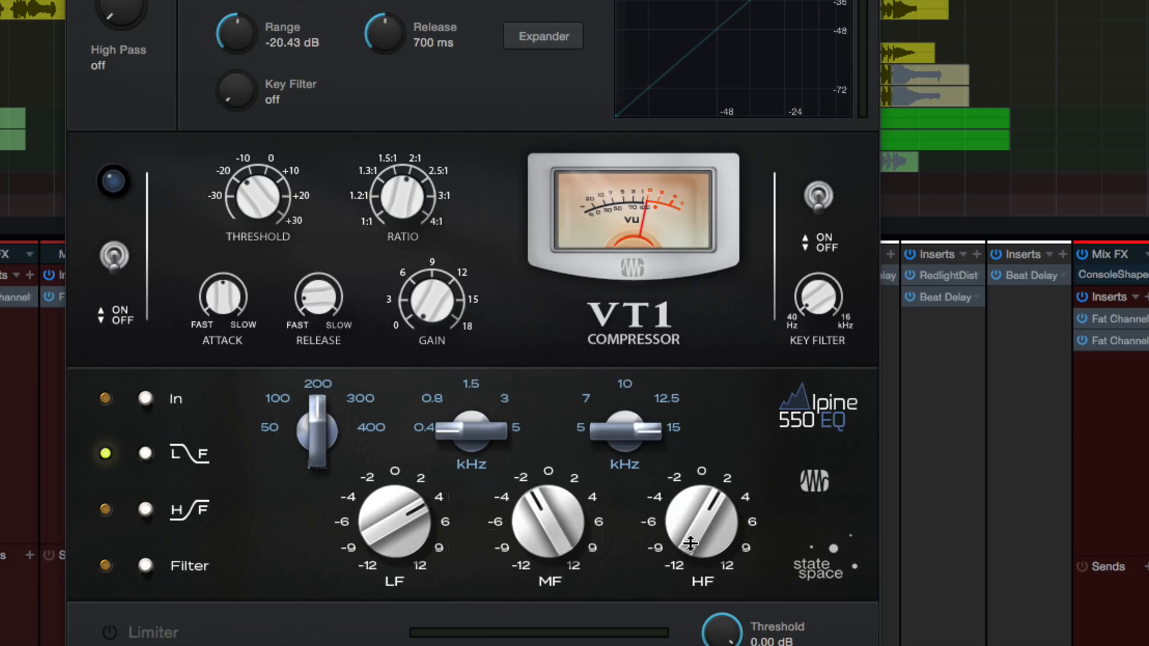
Step: Reset the Alpine EQ's LF, MF and HF gains to 0 and switch the equalizer in
{"action": "left_click", "coordinate": [558, 527], "text": "super"}
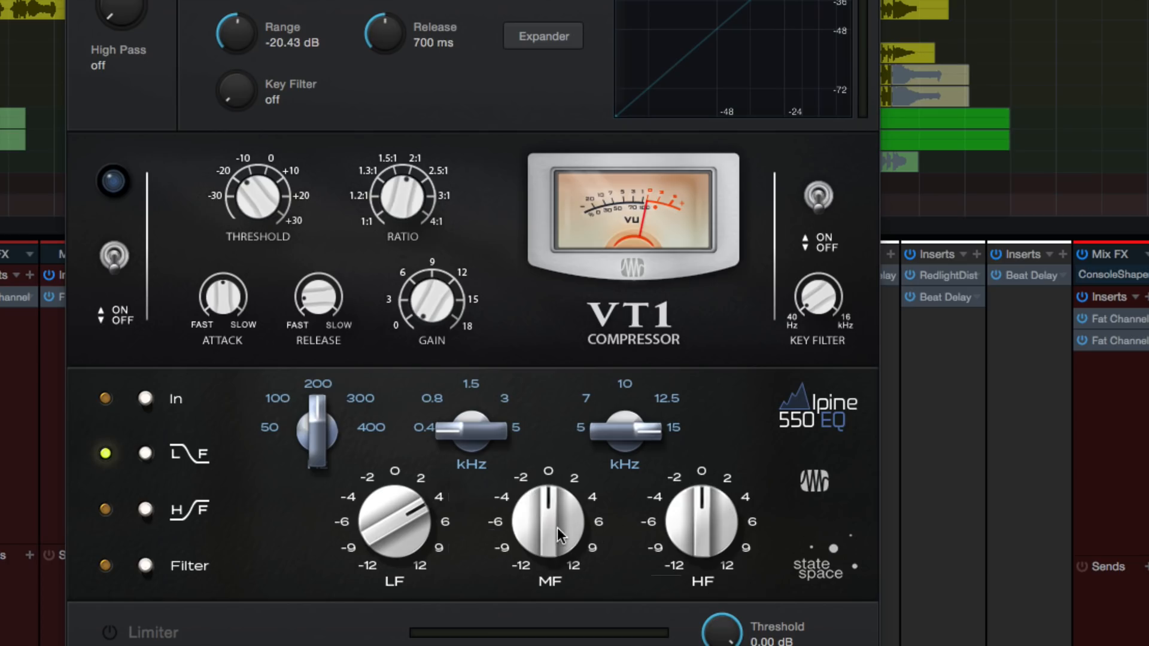
{"action": "left_click", "coordinate": [387, 509], "text": "super"}
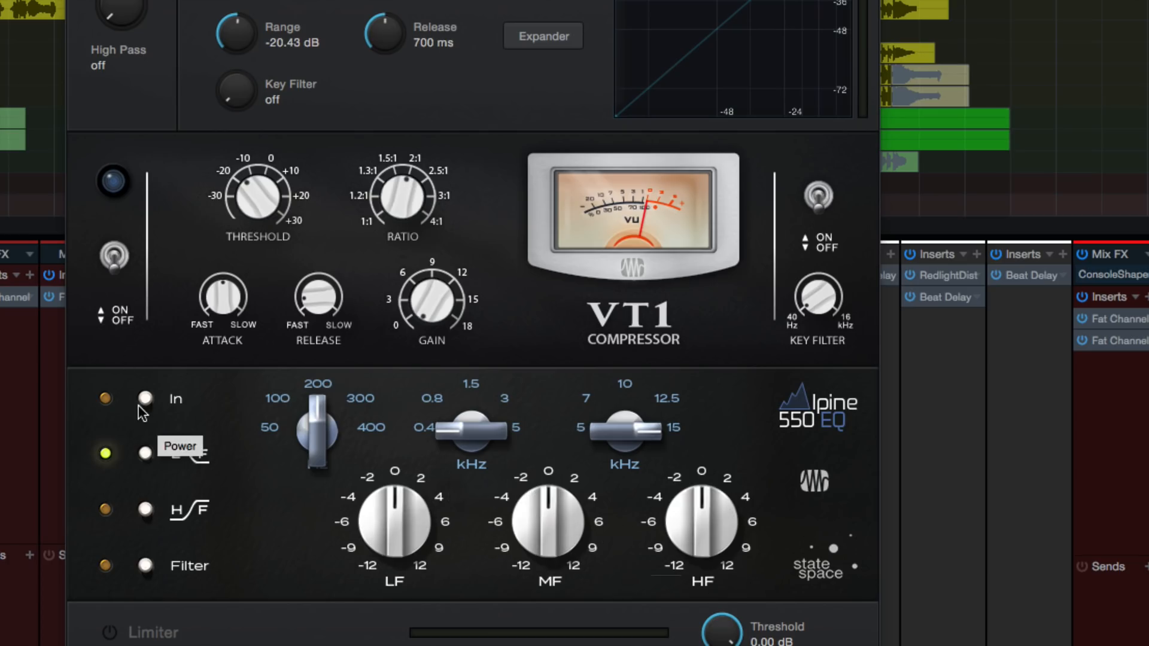
{"action": "left_click", "coordinate": [145, 398]}
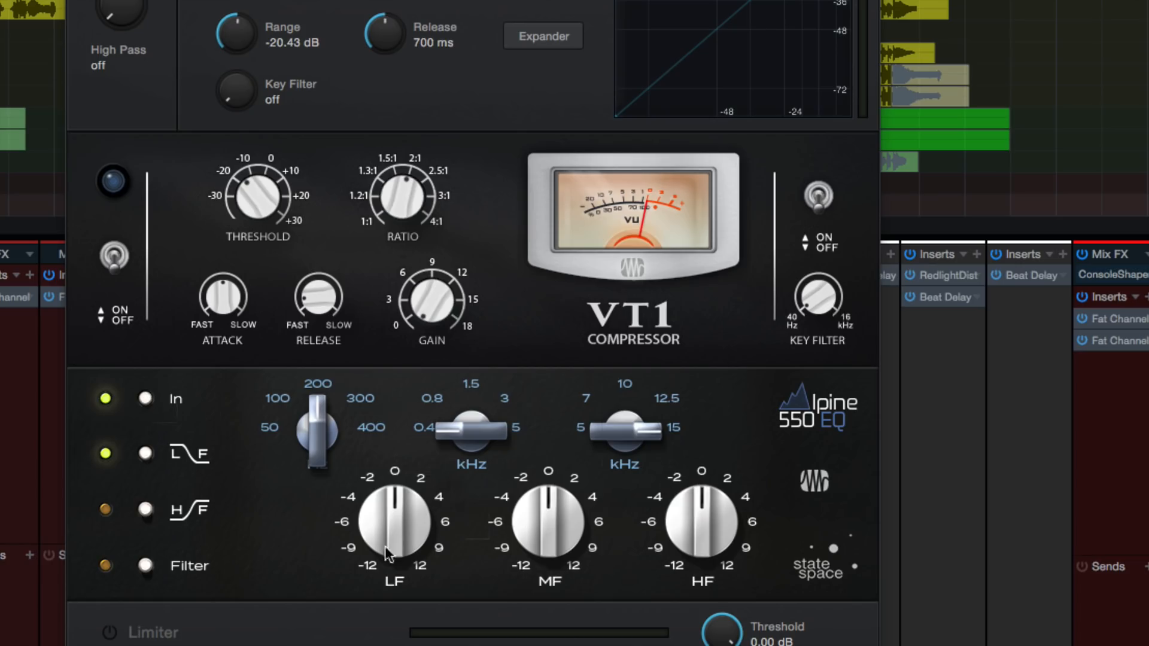
Step: Set the Alpine EQ's gains to LF 2, MF -2 and HF 2, and compare with the equalizer bypassed and engaged
{"action": "left_click_drag", "start_coordinate": [385, 530], "coordinate": [389, 505]}
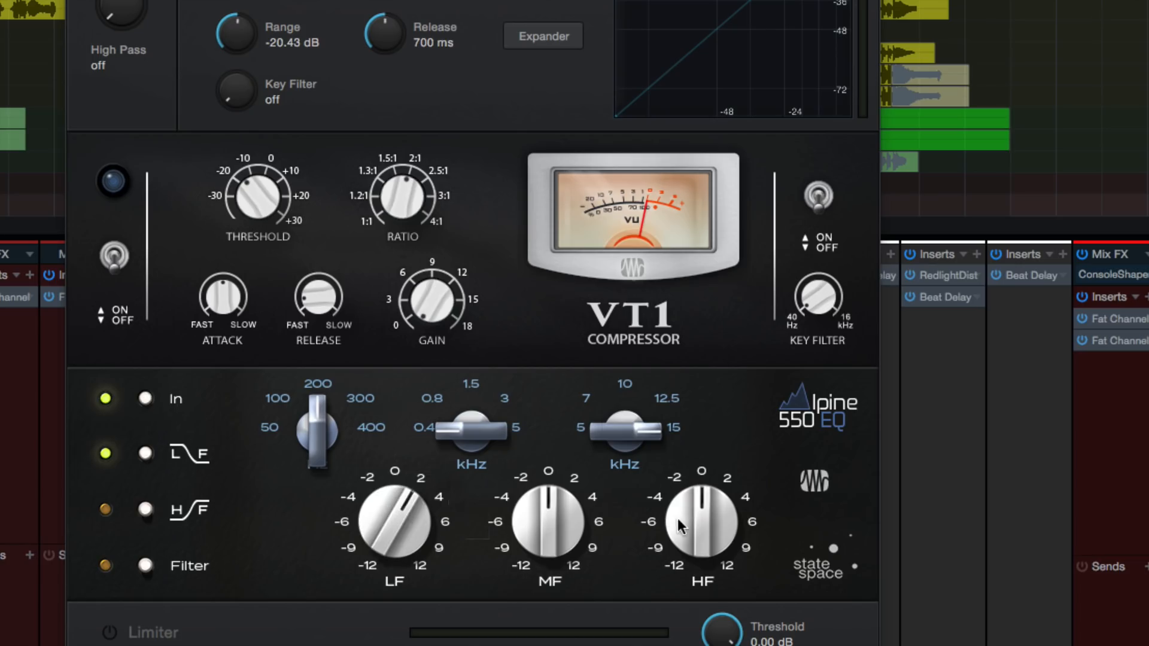
{"action": "left_click_drag", "start_coordinate": [678, 519], "coordinate": [679, 483]}
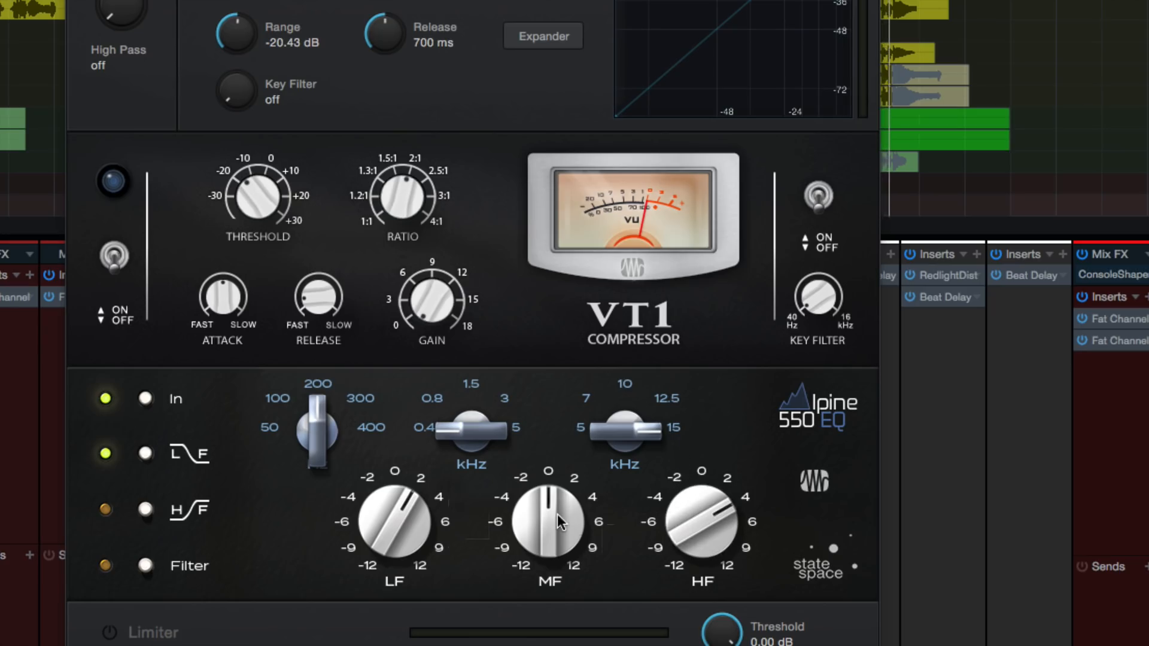
{"action": "mouse_move", "coordinate": [557, 514]}
{"action": "left_mouse_down"}
{"action": "mouse_move", "coordinate": [565, 468]}
{"action": "mouse_move", "coordinate": [556, 526]}
{"action": "left_mouse_up"}
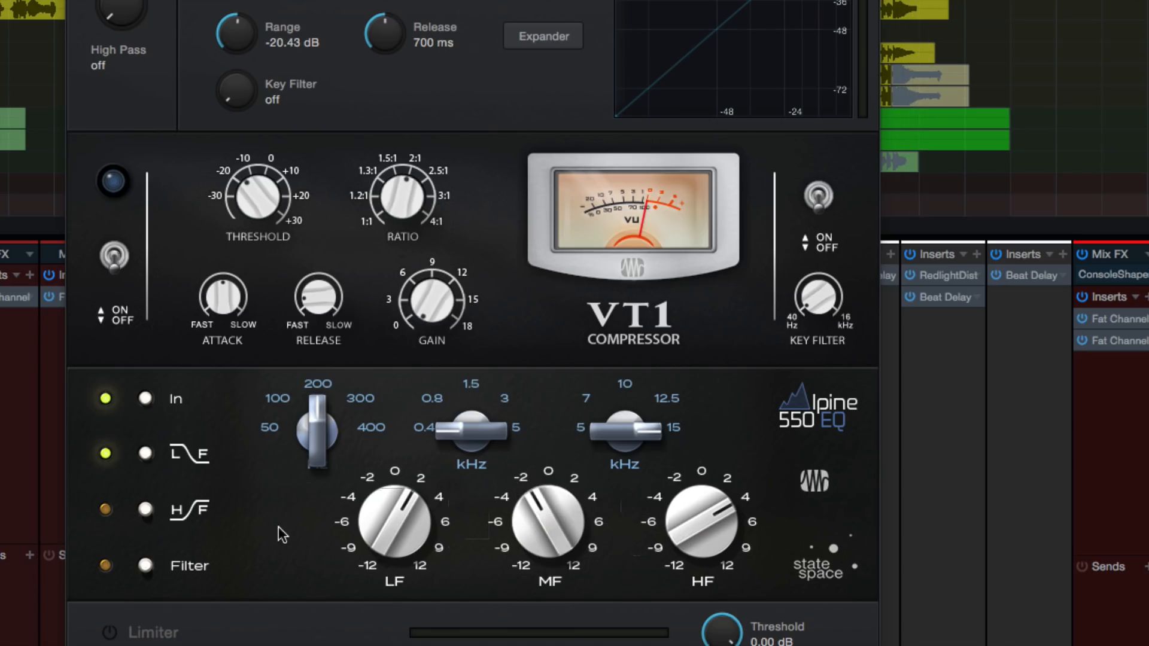
{"action": "left_click_drag", "start_coordinate": [706, 511], "coordinate": [705, 527]}
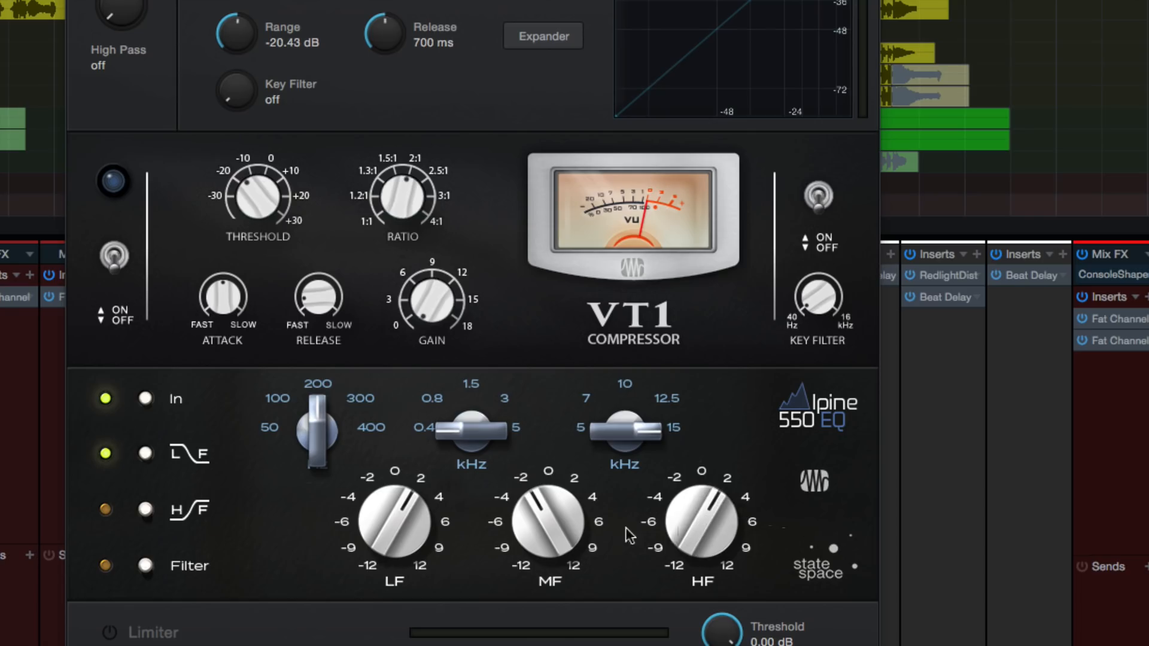
{"action": "left_click", "coordinate": [145, 399]}
{"action": "left_click", "coordinate": [145, 398]}
Step: Return all three Alpine EQ band gains to 0
{"action": "left_click_drag", "start_coordinate": [726, 505], "coordinate": [745, 526]}
{"action": "double_click", "coordinate": [708, 512]}
{"action": "double_click", "coordinate": [574, 548]}
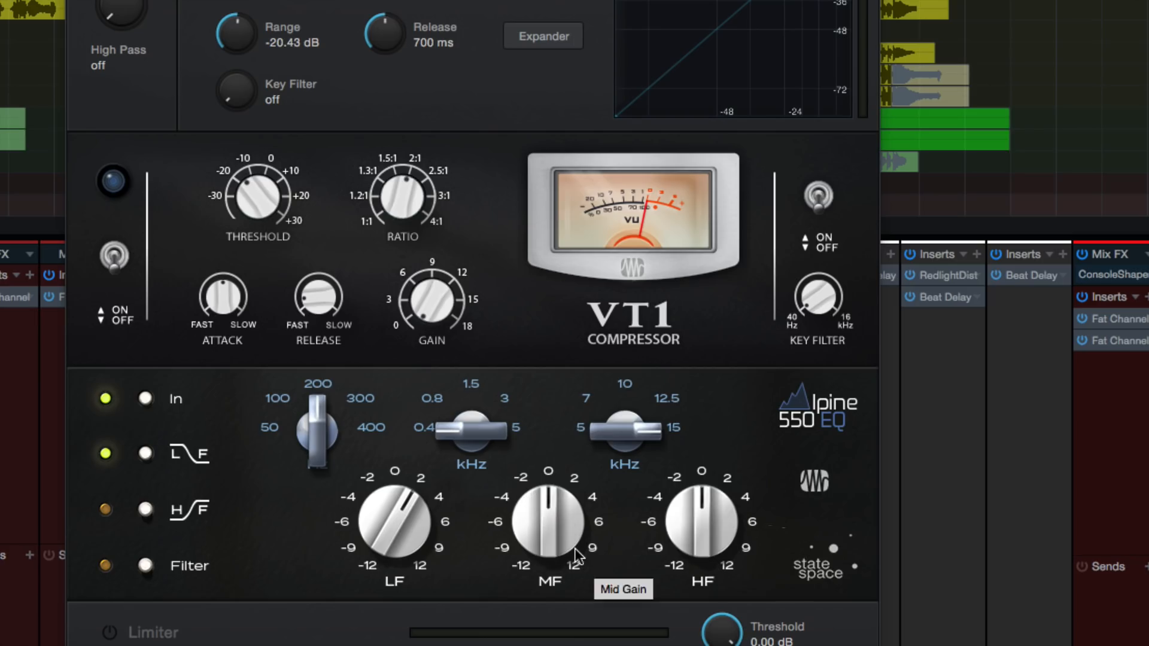
{"action": "double_click", "coordinate": [378, 519]}
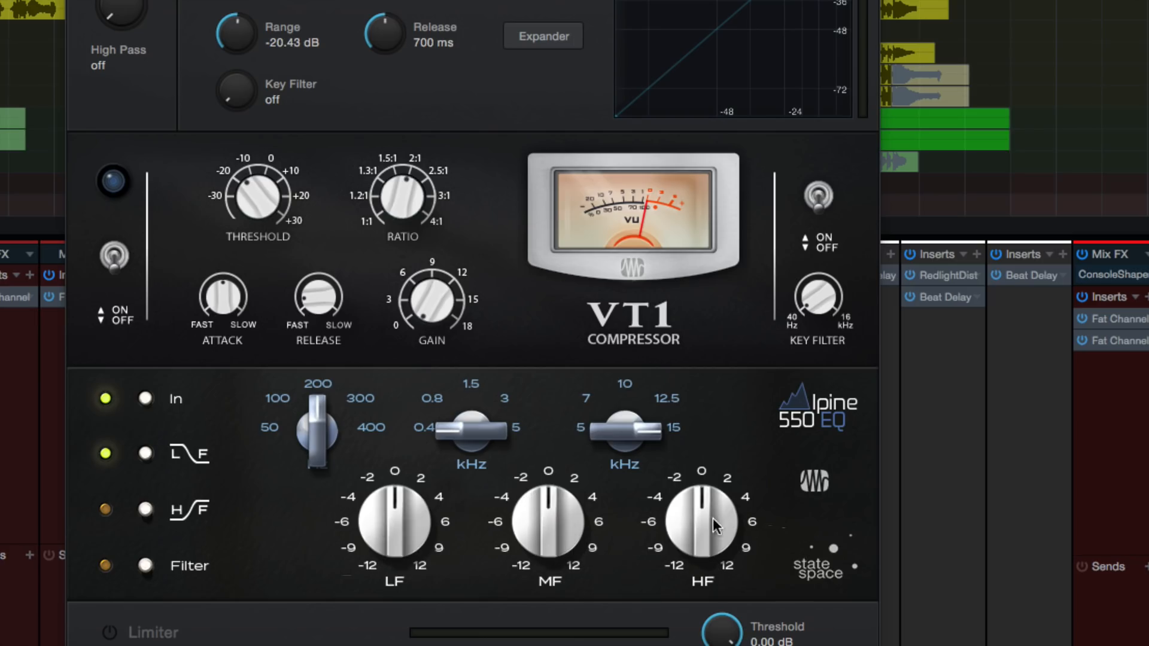
Step: Set the Alpine EQ's HF gain to 4 and its high band frequency to 12.5 kHz
{"action": "left_click_drag", "start_coordinate": [713, 519], "coordinate": [709, 479]}
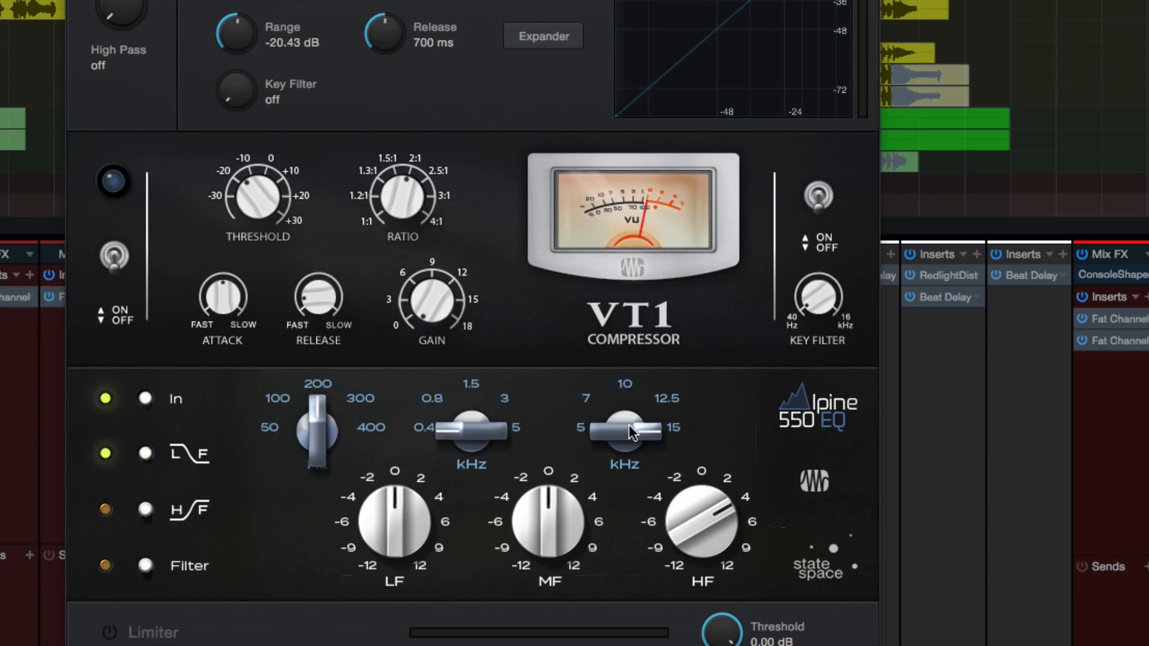
{"action": "left_click_drag", "start_coordinate": [628, 425], "coordinate": [629, 501]}
{"action": "left_click_drag", "start_coordinate": [634, 570], "coordinate": [642, 485]}
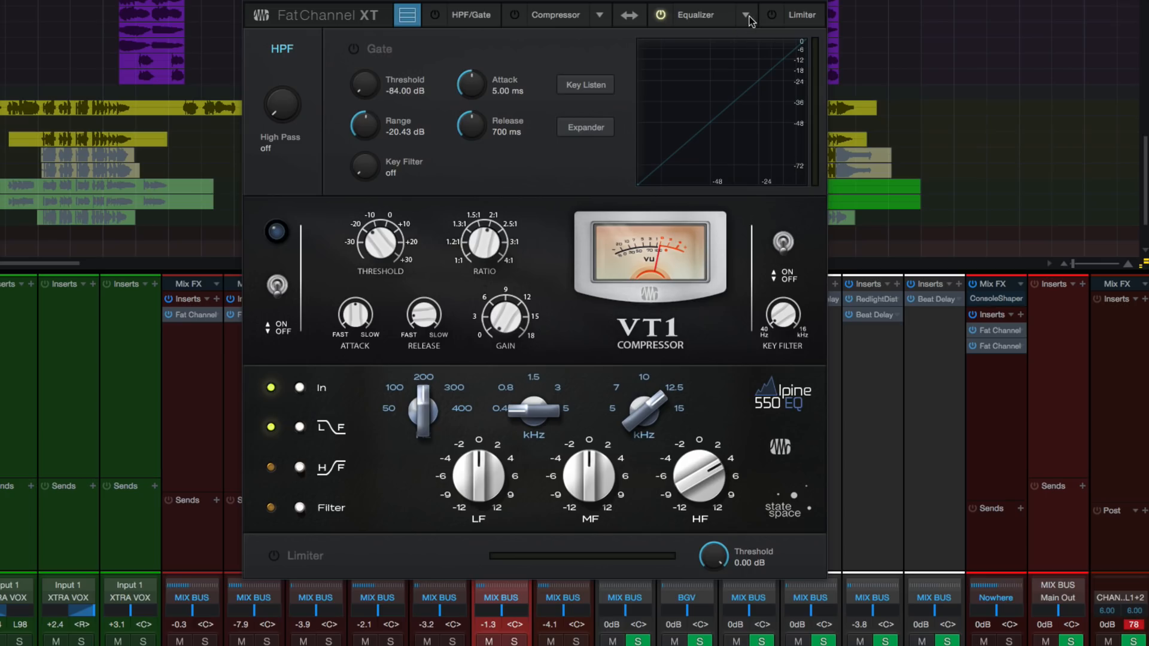
Step: Switch the equalizer to Baxandall EQ, set its low shelf to 116 Hz and its low cut to Out
{"action": "left_click", "coordinate": [746, 16]}
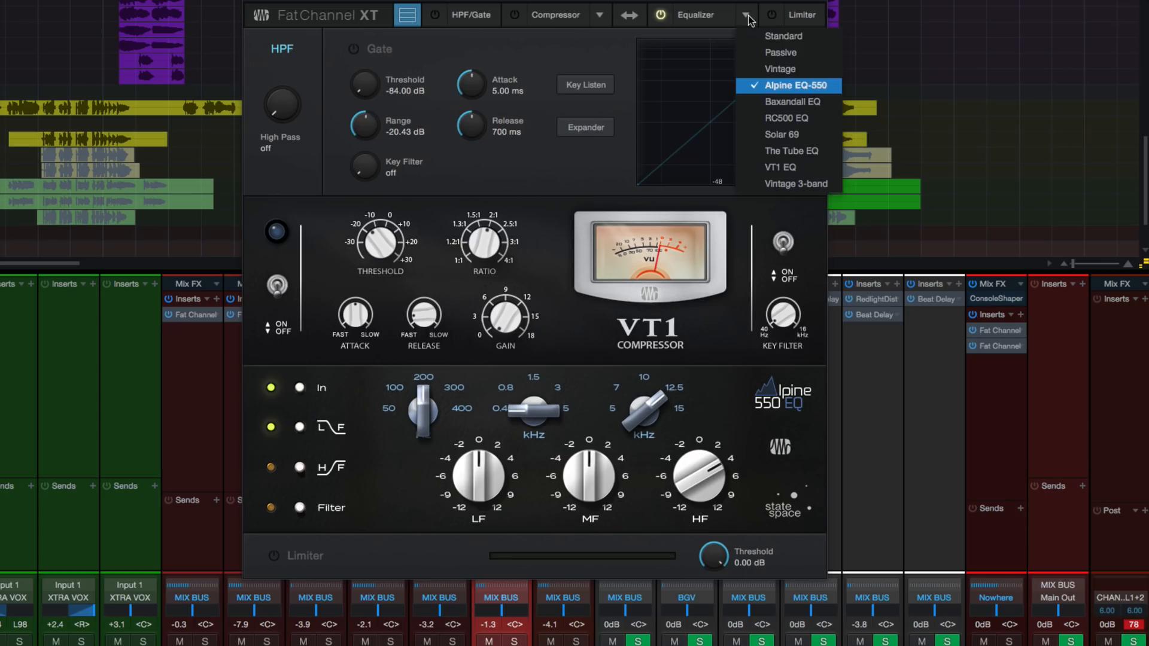
{"action": "left_click", "coordinate": [807, 102]}
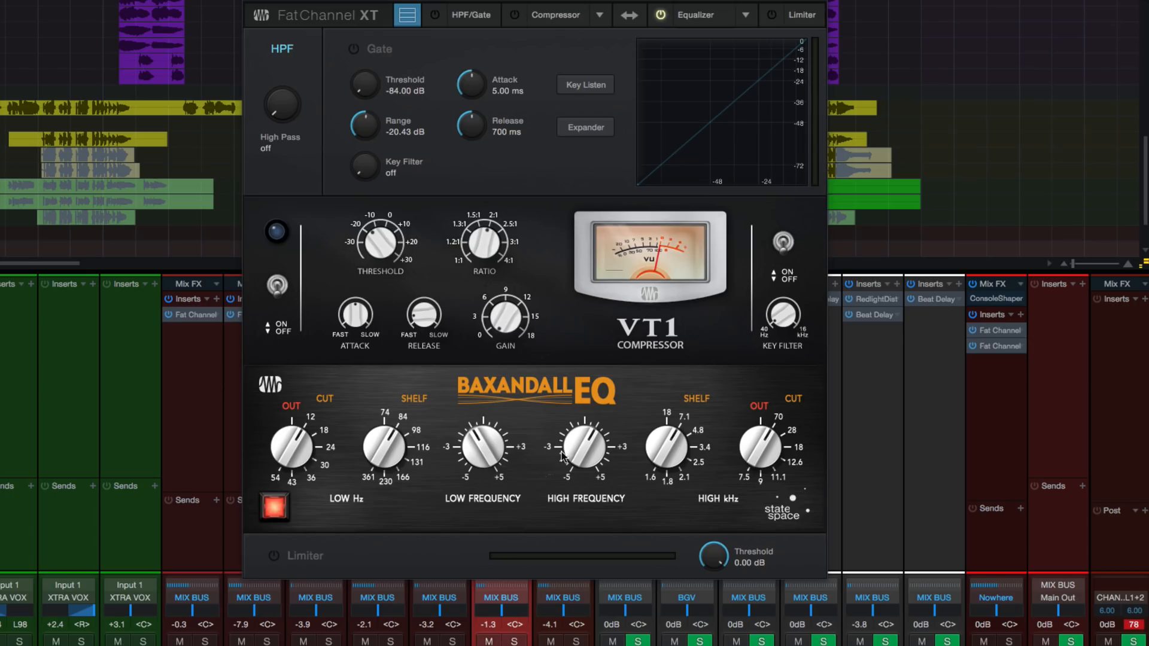
{"action": "left_click_drag", "start_coordinate": [383, 456], "coordinate": [390, 410]}
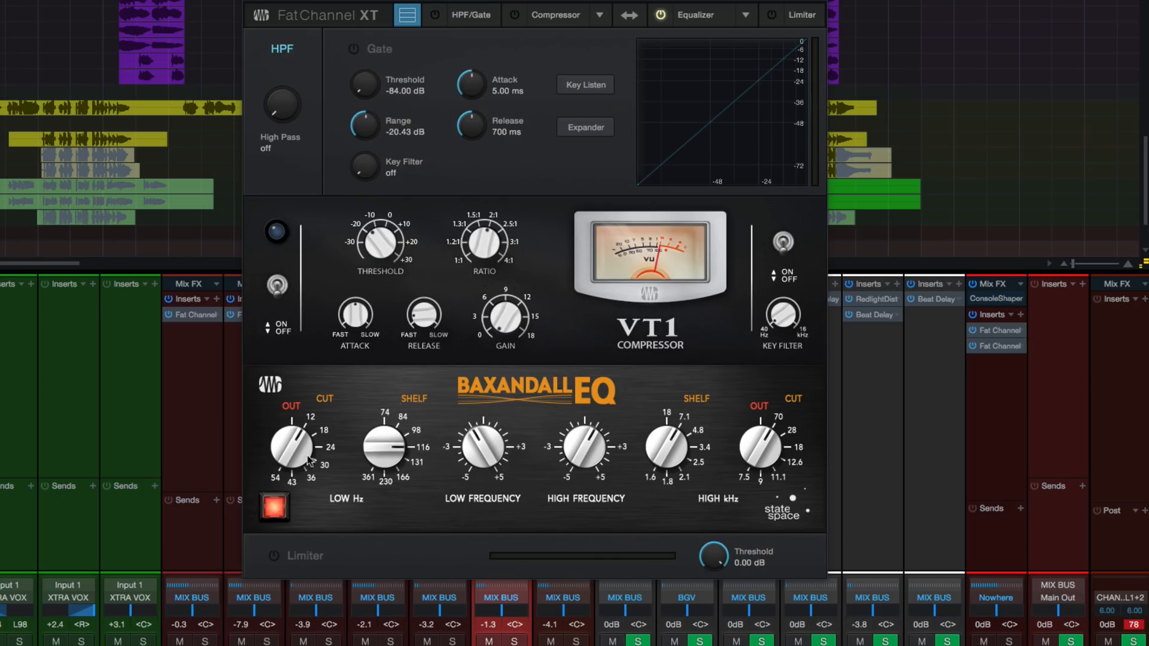
{"action": "left_click_drag", "start_coordinate": [308, 459], "coordinate": [309, 513]}
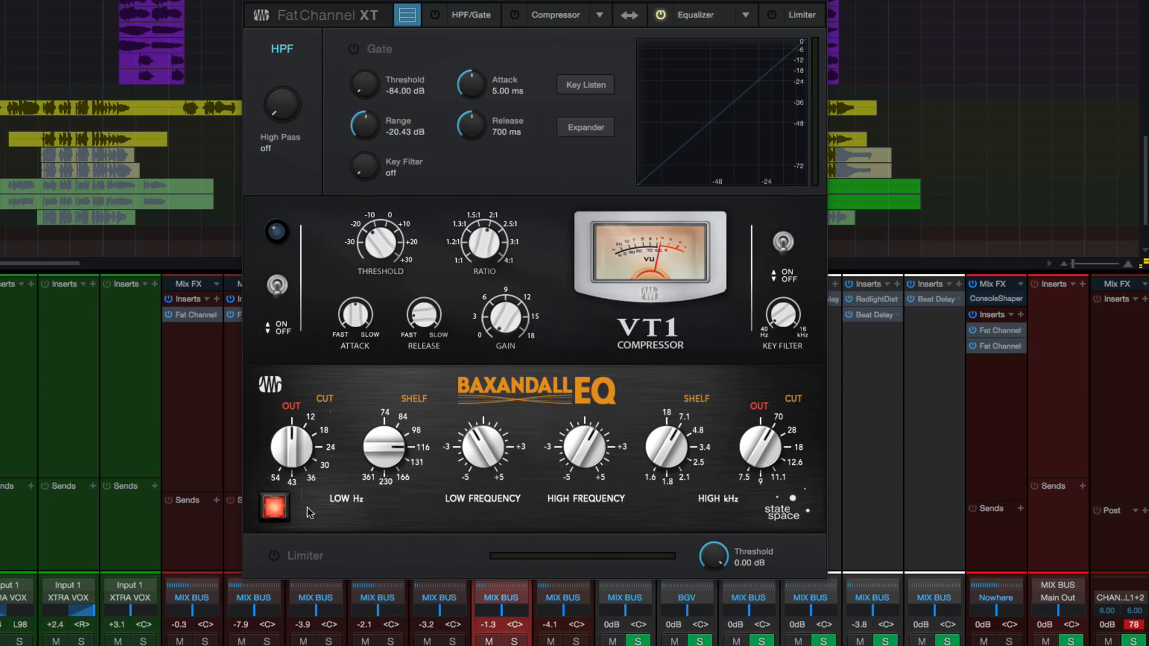
{"action": "left_click_drag", "start_coordinate": [295, 458], "coordinate": [284, 574]}
{"action": "mouse_move", "coordinate": [385, 459]}
{"action": "left_mouse_down"}
{"action": "mouse_move", "coordinate": [391, 430]}
{"action": "mouse_move", "coordinate": [386, 454]}
{"action": "left_mouse_up"}
Step: Switch the equalizer to RC500 EQ and from there to Solar 69
{"action": "left_click", "coordinate": [745, 16]}
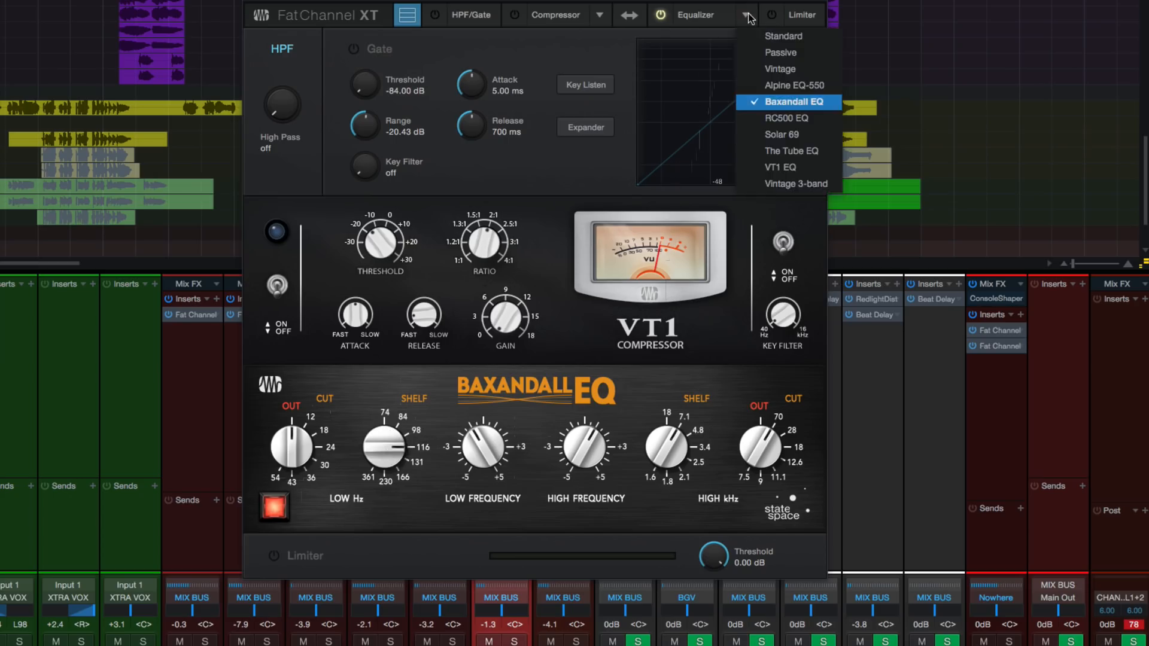
{"action": "left_click", "coordinate": [771, 118]}
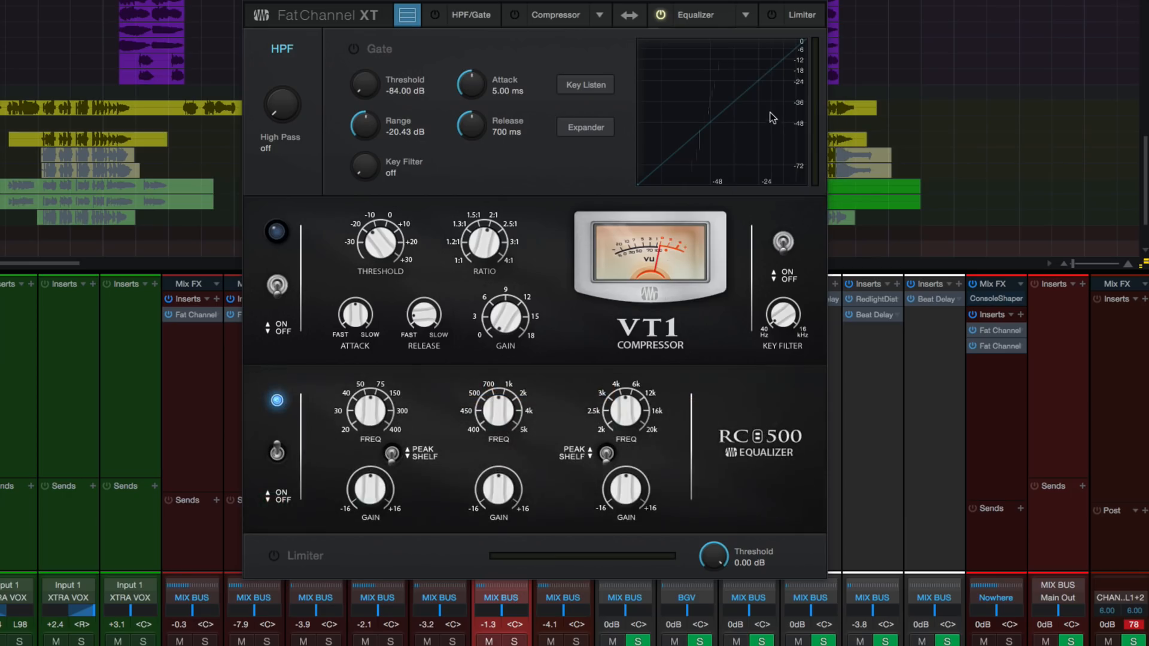
{"action": "left_click", "coordinate": [745, 15]}
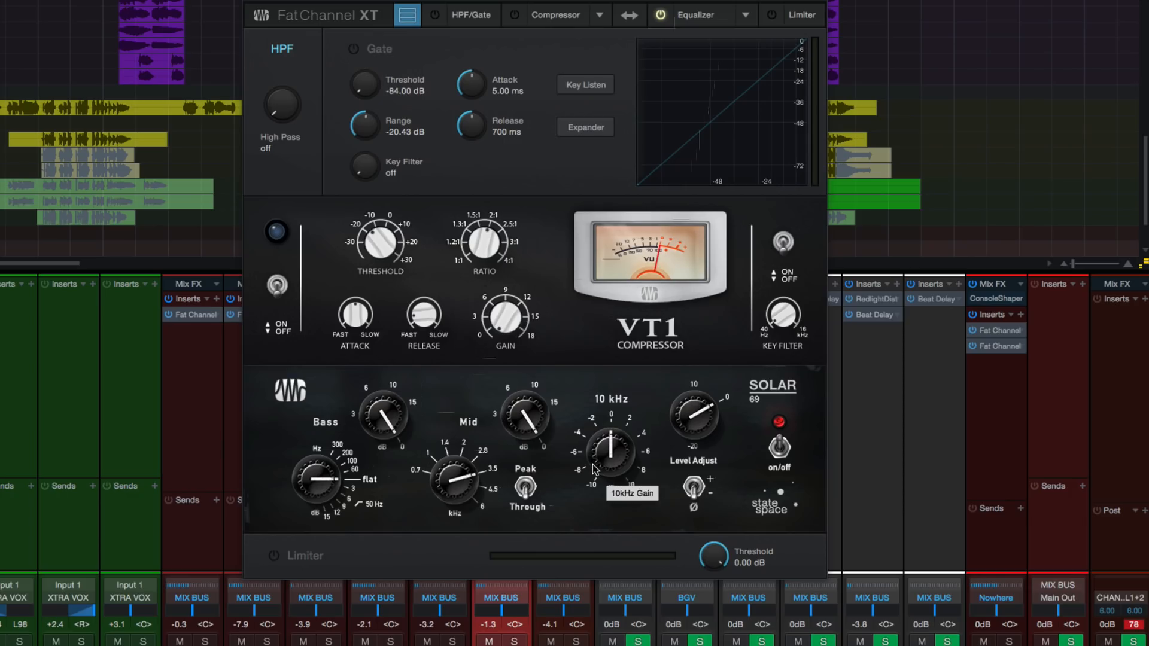
Step: Adjust the Solar 69's bass gain, and set its mid gain to about 3 dB at 2 kHz
{"action": "mouse_move", "coordinate": [317, 485]}
{"action": "left_mouse_down"}
{"action": "mouse_move", "coordinate": [317, 453]}
{"action": "mouse_move", "coordinate": [316, 500]}
{"action": "mouse_move", "coordinate": [316, 480]}
{"action": "left_mouse_up"}
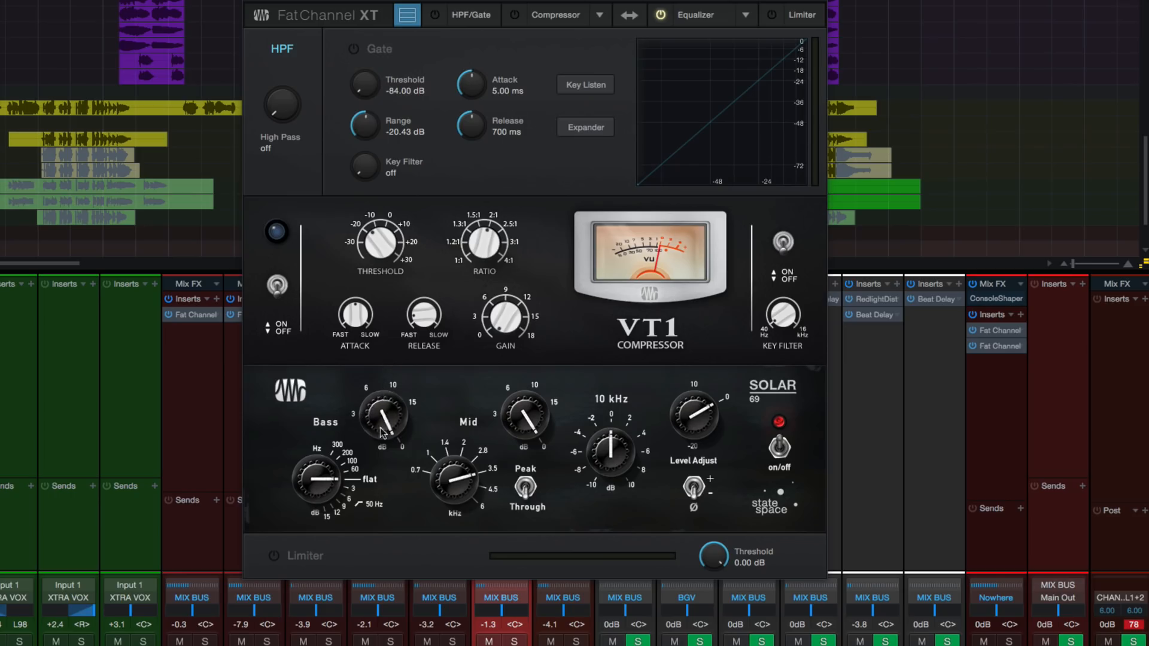
{"action": "left_click_drag", "start_coordinate": [380, 432], "coordinate": [389, 388]}
{"action": "left_click_drag", "start_coordinate": [530, 426], "coordinate": [538, 367]}
{"action": "left_click_drag", "start_coordinate": [463, 468], "coordinate": [458, 507]}
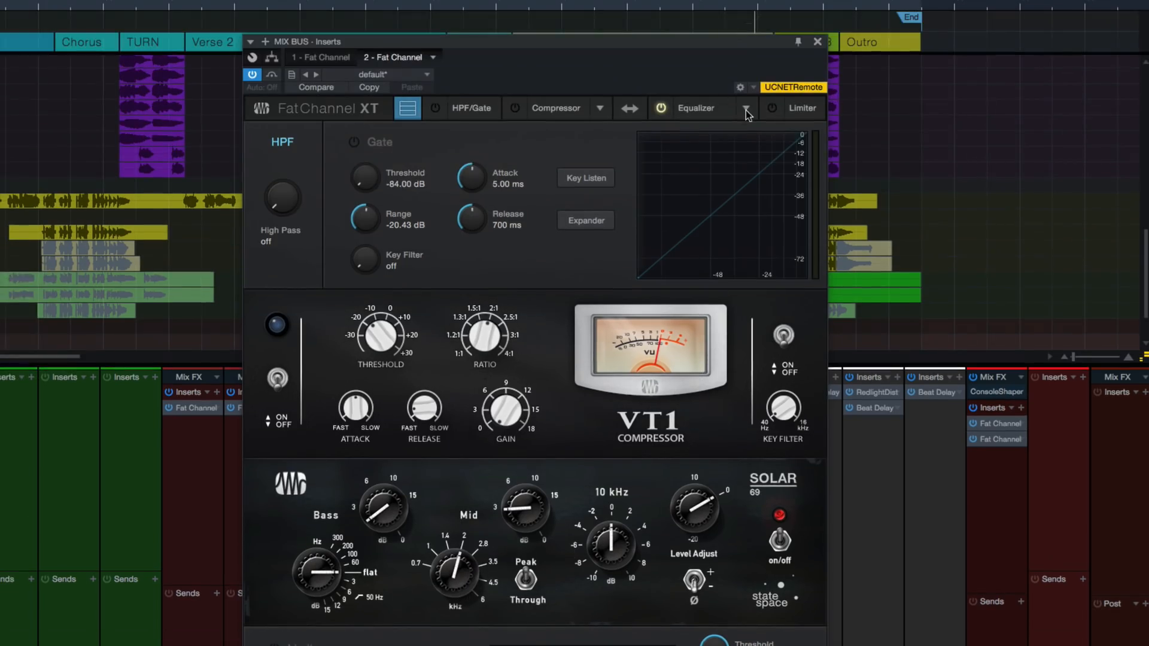
Step: Switch the equalizer to The Tube EQ, set its low peak frequency to 0.3 kHz and raise the low peak level
{"action": "left_click", "coordinate": [747, 15]}
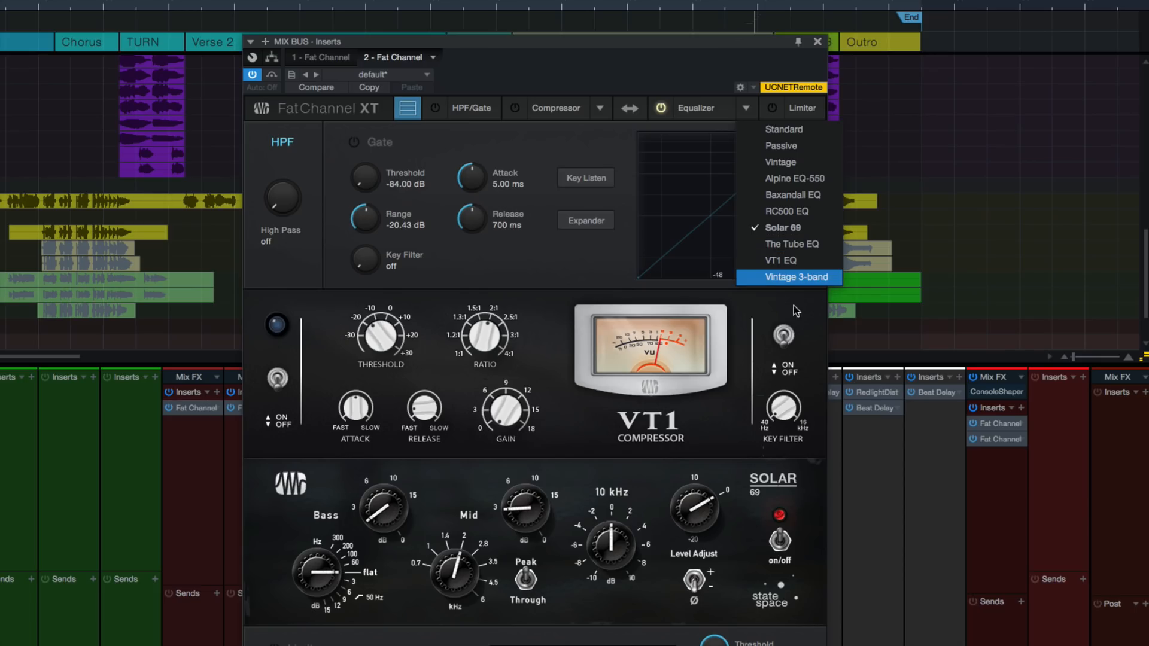
{"action": "left_click", "coordinate": [794, 243]}
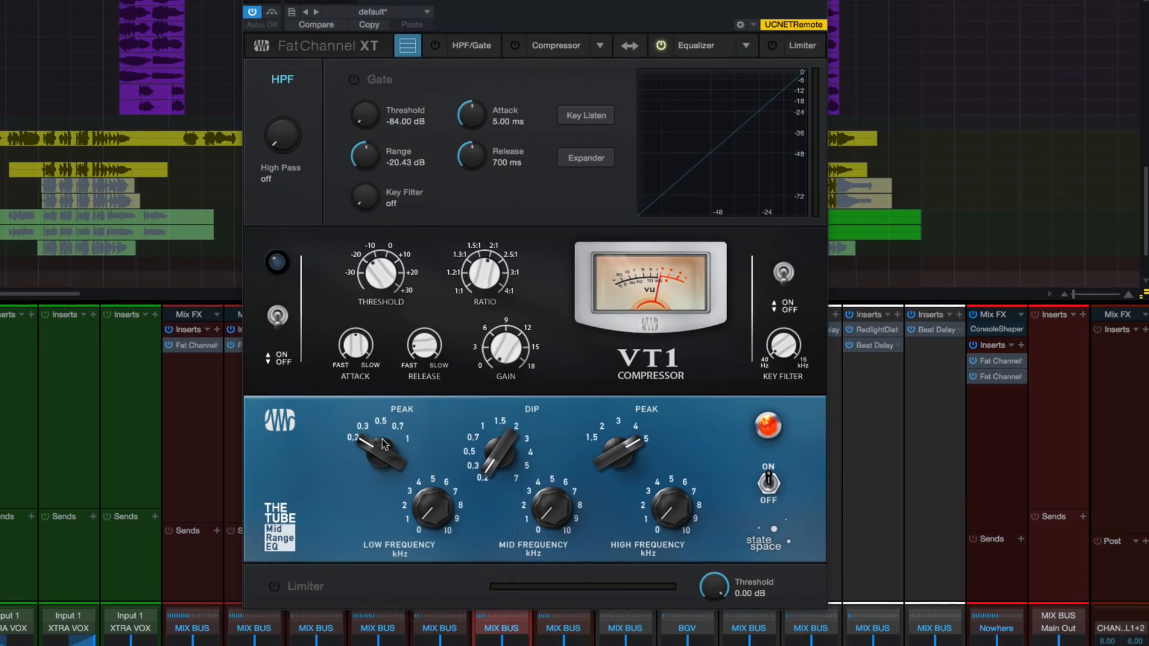
{"action": "left_click_drag", "start_coordinate": [386, 509], "coordinate": [384, 479]}
{"action": "mouse_move", "coordinate": [383, 415]}
{"action": "left_mouse_down"}
{"action": "mouse_move", "coordinate": [392, 377]}
{"action": "mouse_move", "coordinate": [386, 421]}
{"action": "left_mouse_up"}
{"action": "left_click_drag", "start_coordinate": [448, 524], "coordinate": [431, 450]}
{"action": "left_click_drag", "start_coordinate": [415, 518], "coordinate": [392, 444]}
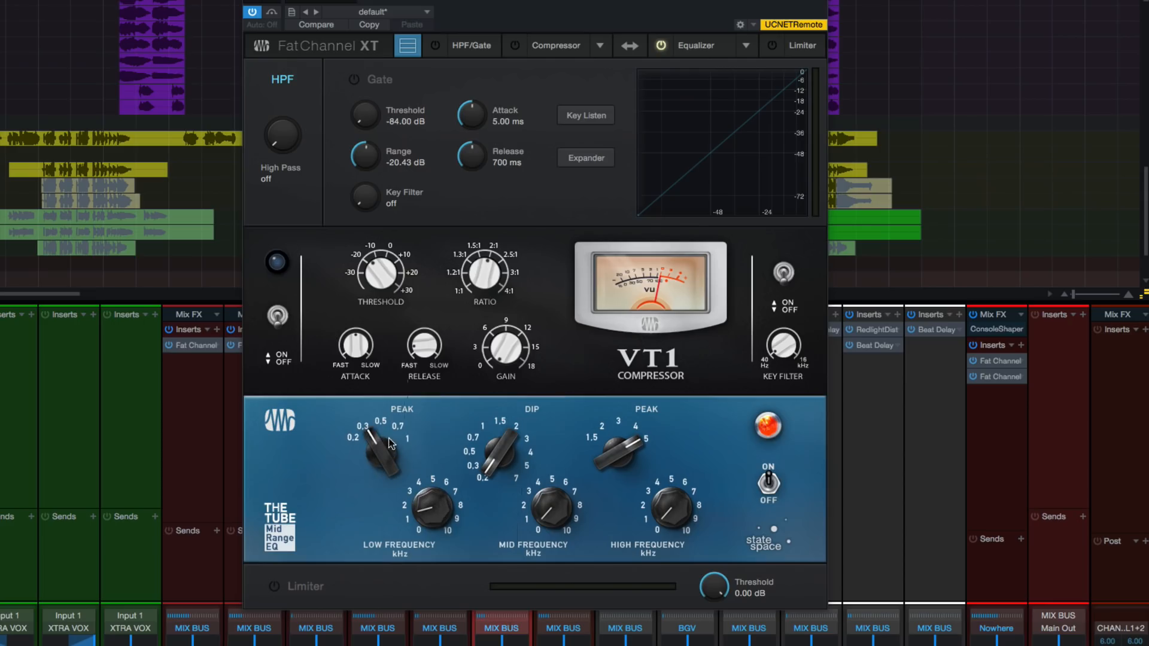
Step: Set The Tube EQ's high peak level to about 5, and its mid dip to about 4 at 4 kHz
{"action": "left_click_drag", "start_coordinate": [677, 519], "coordinate": [681, 456]}
{"action": "left_click_drag", "start_coordinate": [547, 515], "coordinate": [544, 457]}
{"action": "left_click_drag", "start_coordinate": [499, 455], "coordinate": [512, 376]}
{"action": "left_click_drag", "start_coordinate": [491, 422], "coordinate": [509, 400]}
{"action": "mouse_move", "coordinate": [388, 457]}
{"action": "left_mouse_down"}
{"action": "mouse_move", "coordinate": [408, 368]}
{"action": "mouse_move", "coordinate": [395, 461]}
{"action": "left_mouse_up"}
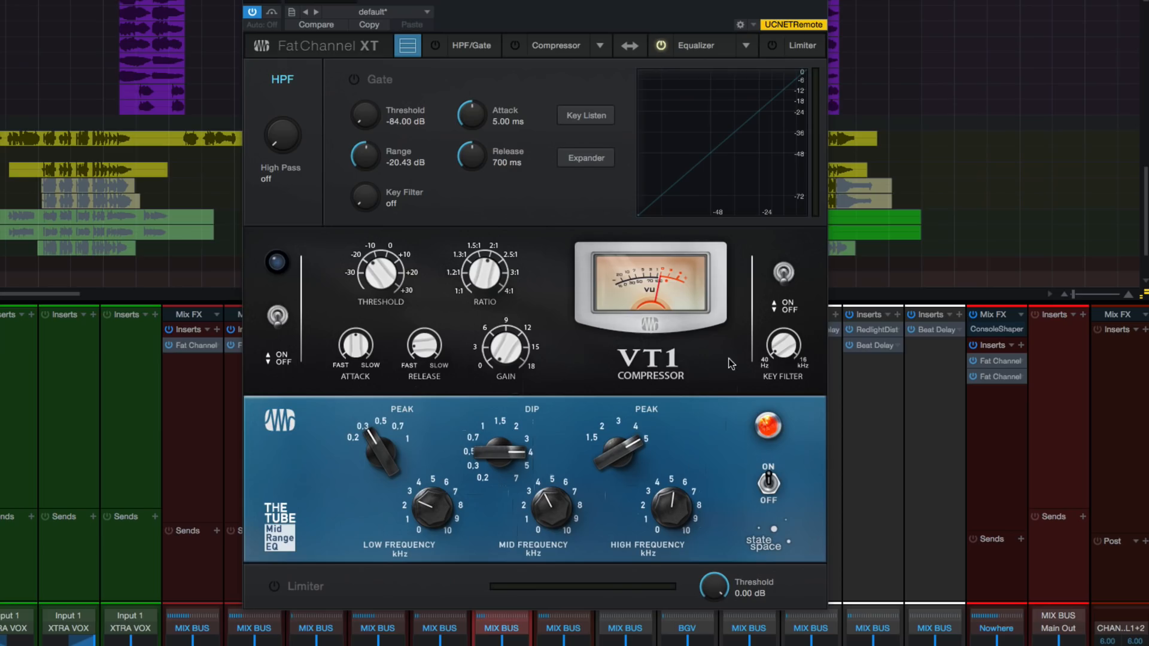
Step: Switch the equalizer to VT1 EQ and from there to Vintage 3-band
{"action": "left_click", "coordinate": [745, 47]}
{"action": "left_click", "coordinate": [771, 199]}
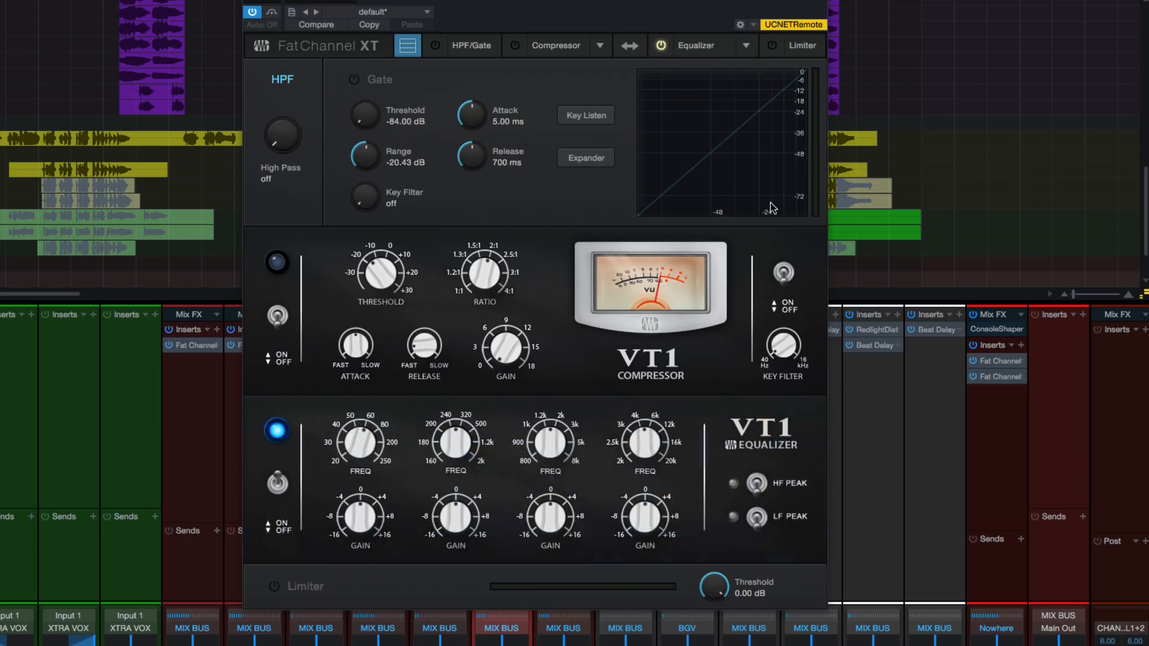
{"action": "left_click", "coordinate": [748, 47]}
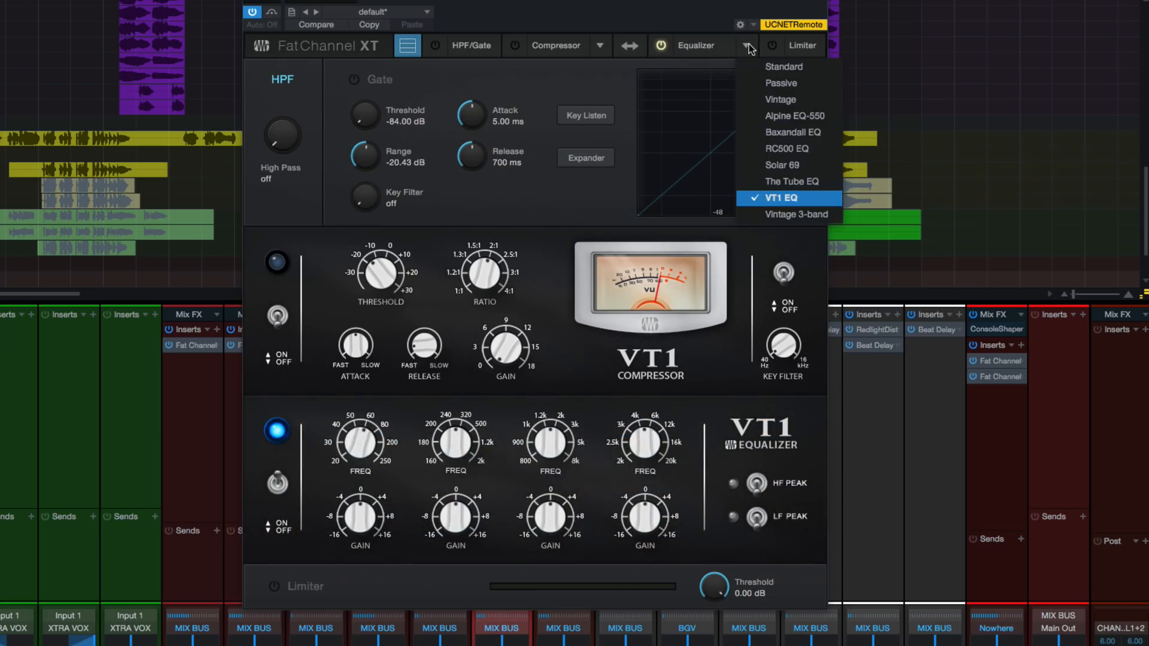
{"action": "left_click", "coordinate": [768, 215]}
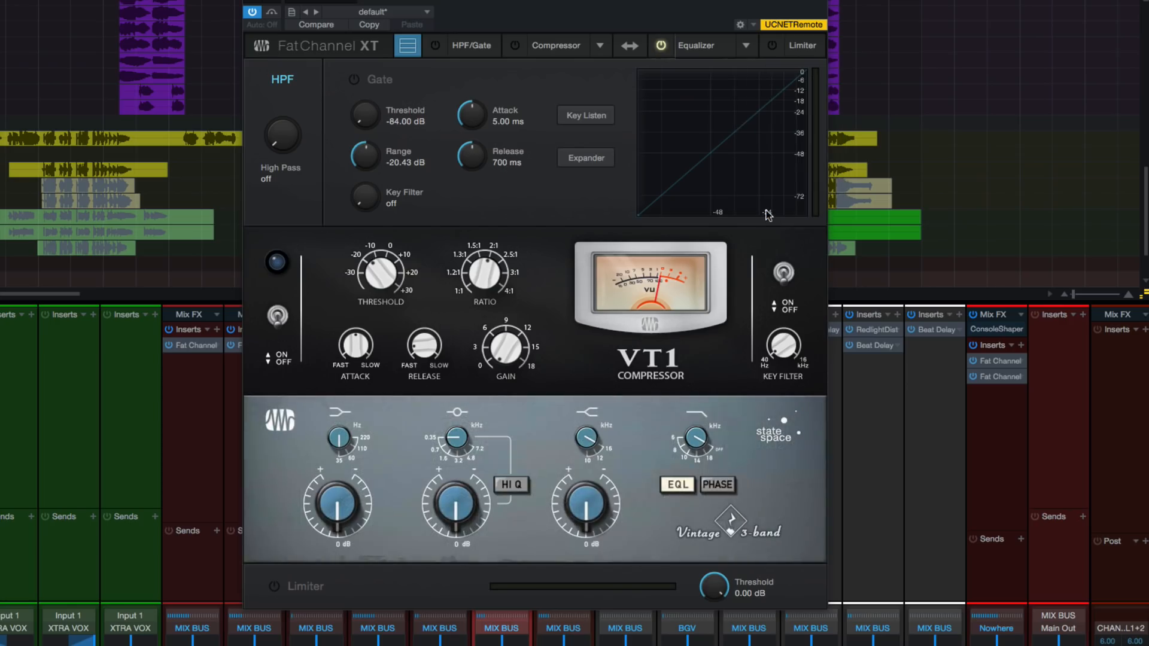
Step: Nudge the Vintage 3-band's mid gain, and switch the equalizer through Vintage and Passive to Alpine EQ-550
{"action": "mouse_move", "coordinate": [443, 520]}
{"action": "left_mouse_down"}
{"action": "mouse_move", "coordinate": [445, 507]}
{"action": "mouse_move", "coordinate": [443, 517]}
{"action": "left_mouse_up"}
{"action": "left_click", "coordinate": [746, 47]}
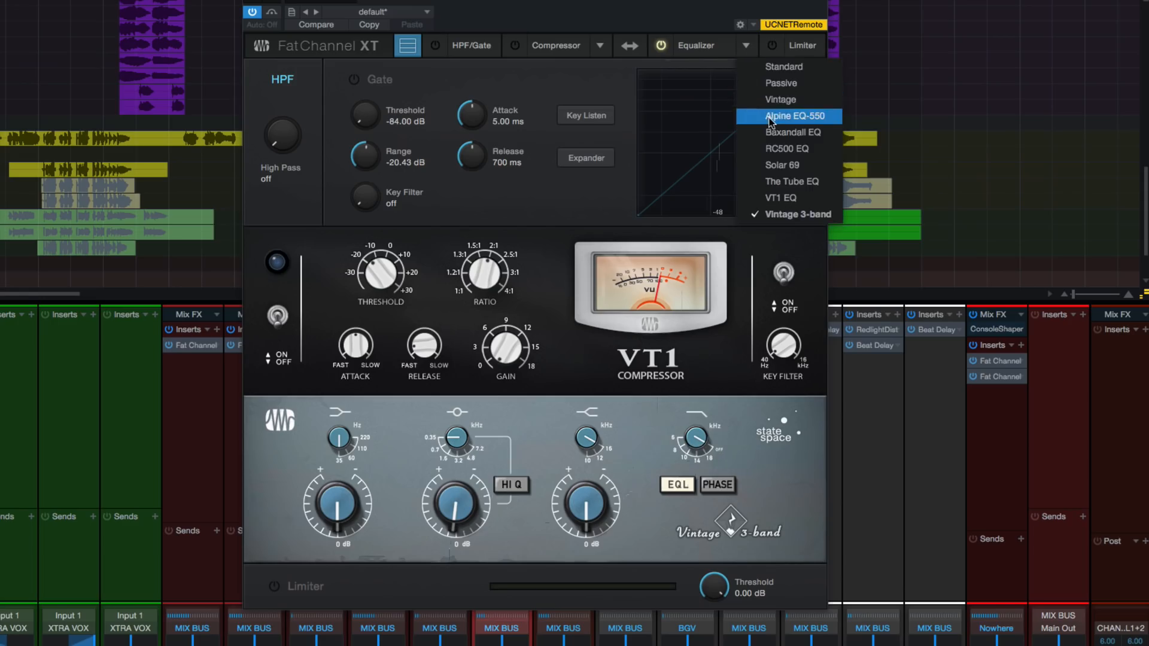
{"action": "left_click", "coordinate": [773, 99]}
{"action": "left_click", "coordinate": [748, 46]}
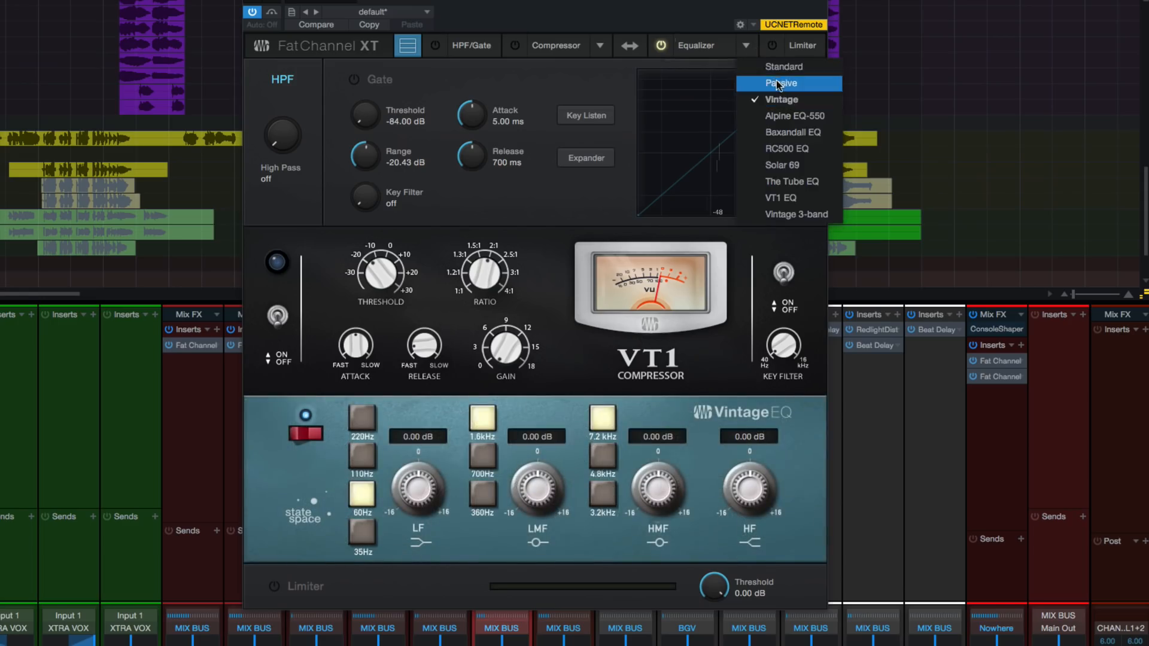
{"action": "left_click", "coordinate": [778, 83]}
{"action": "left_click", "coordinate": [747, 47]}
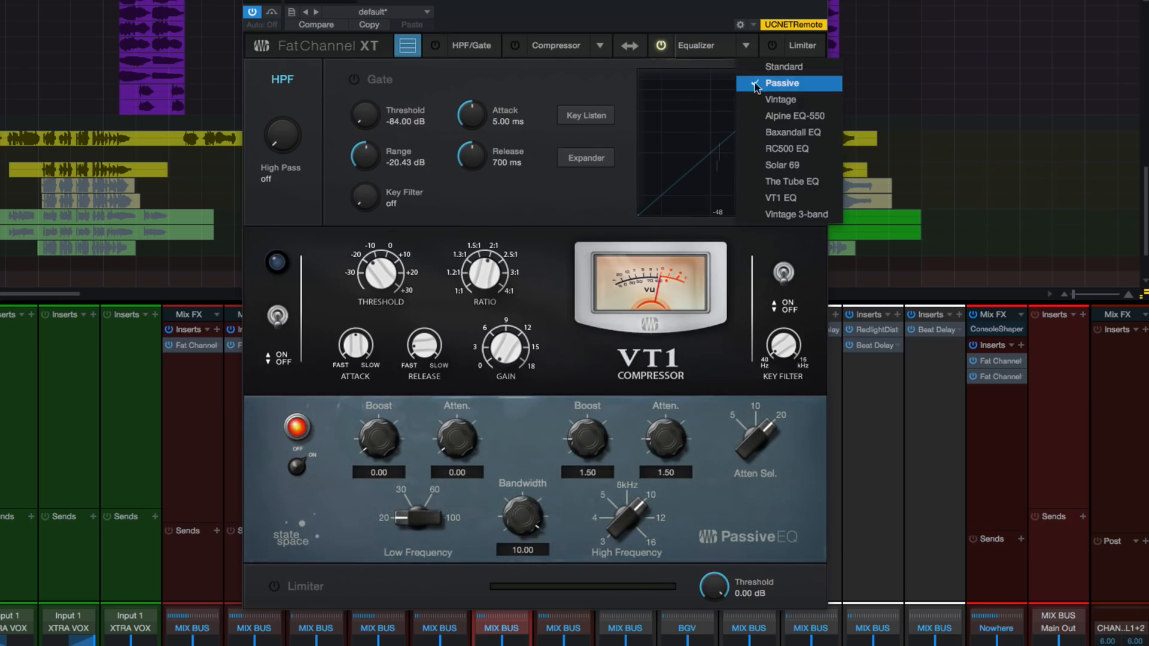
{"action": "left_click", "coordinate": [773, 116]}
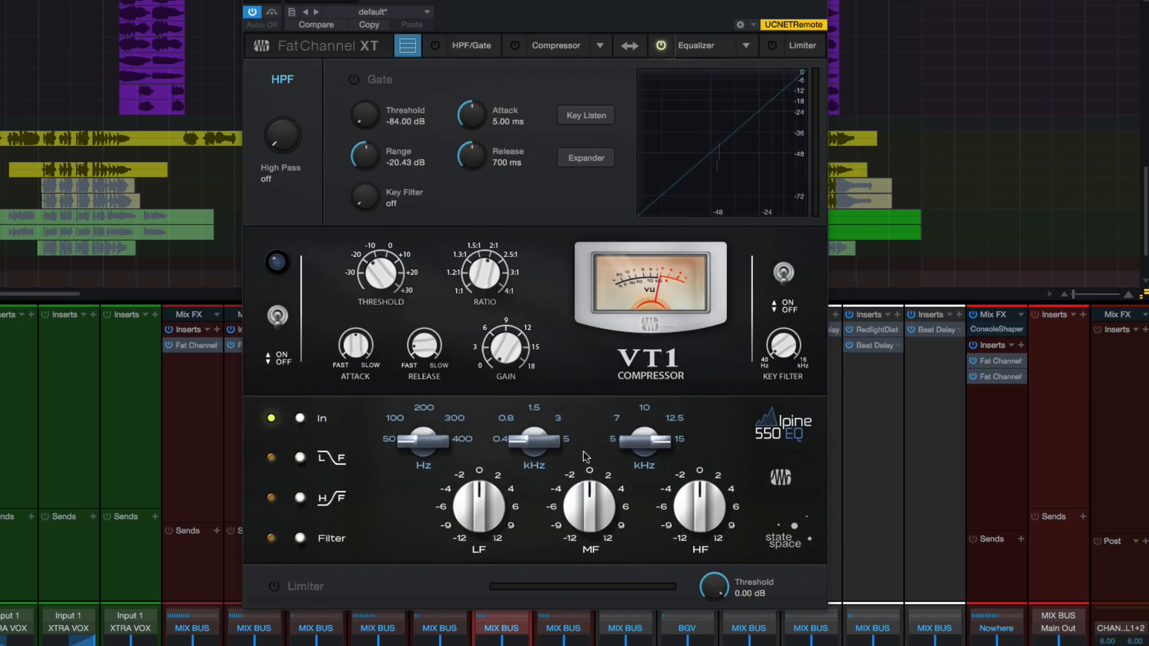
{"action": "left_click", "coordinate": [744, 47]}
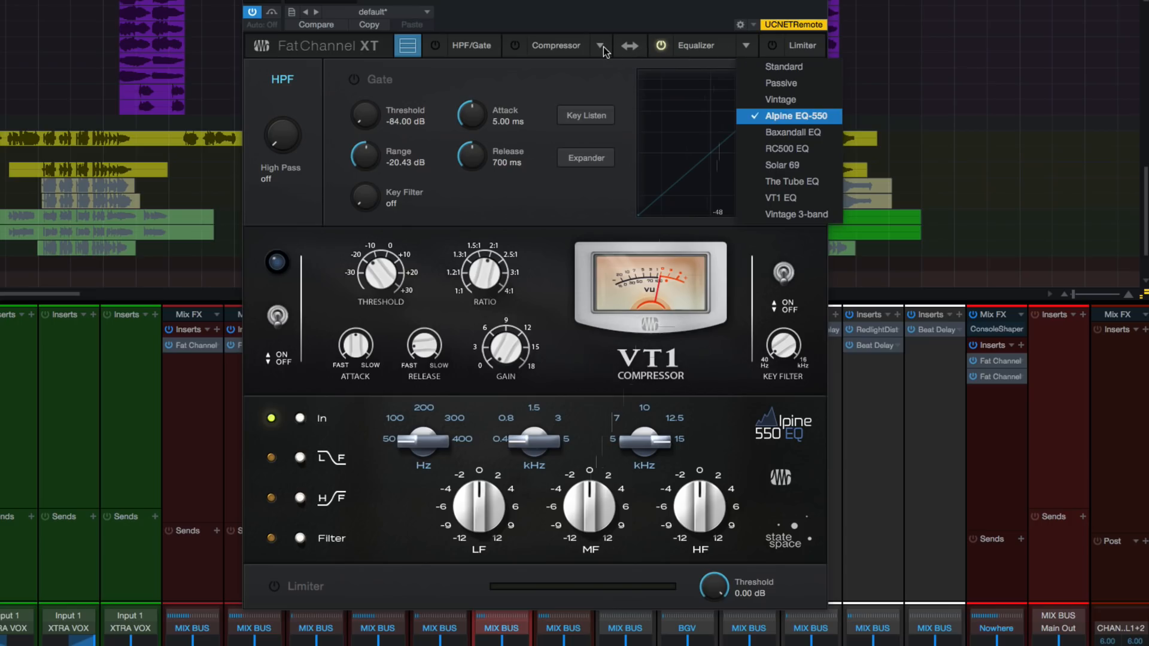
{"action": "left_click", "coordinate": [799, 117]}
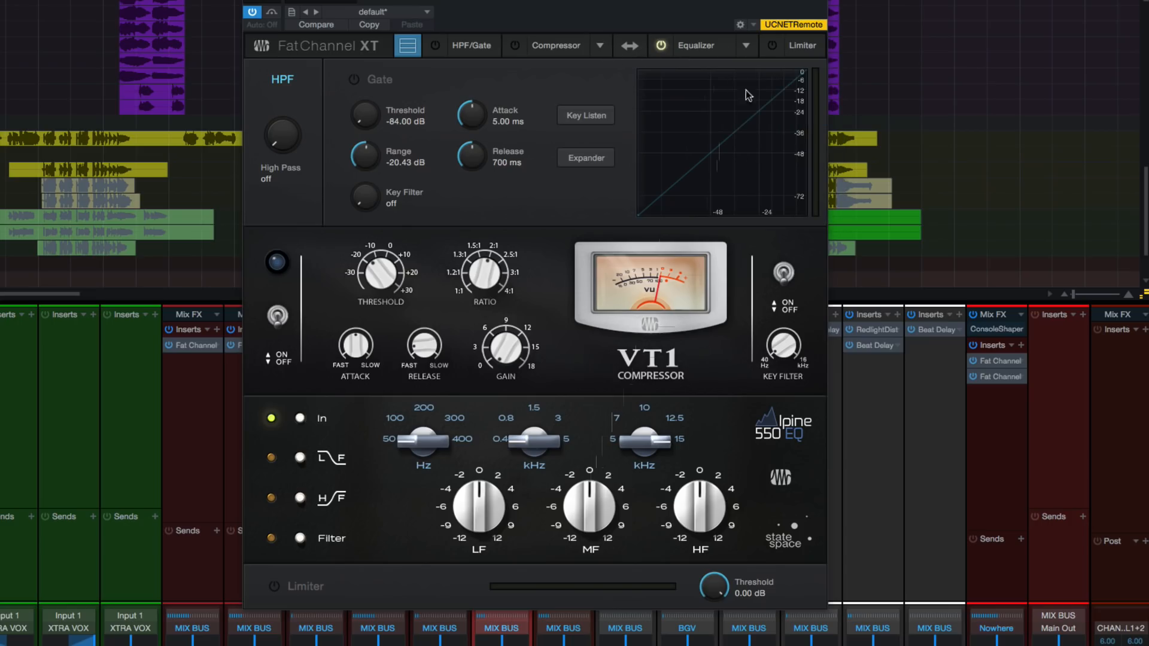
Step: Switch the compressor model through Brit Comp and Classic Comp to The Tube P1B
{"action": "left_click", "coordinate": [600, 45]}
{"action": "left_click", "coordinate": [628, 115]}
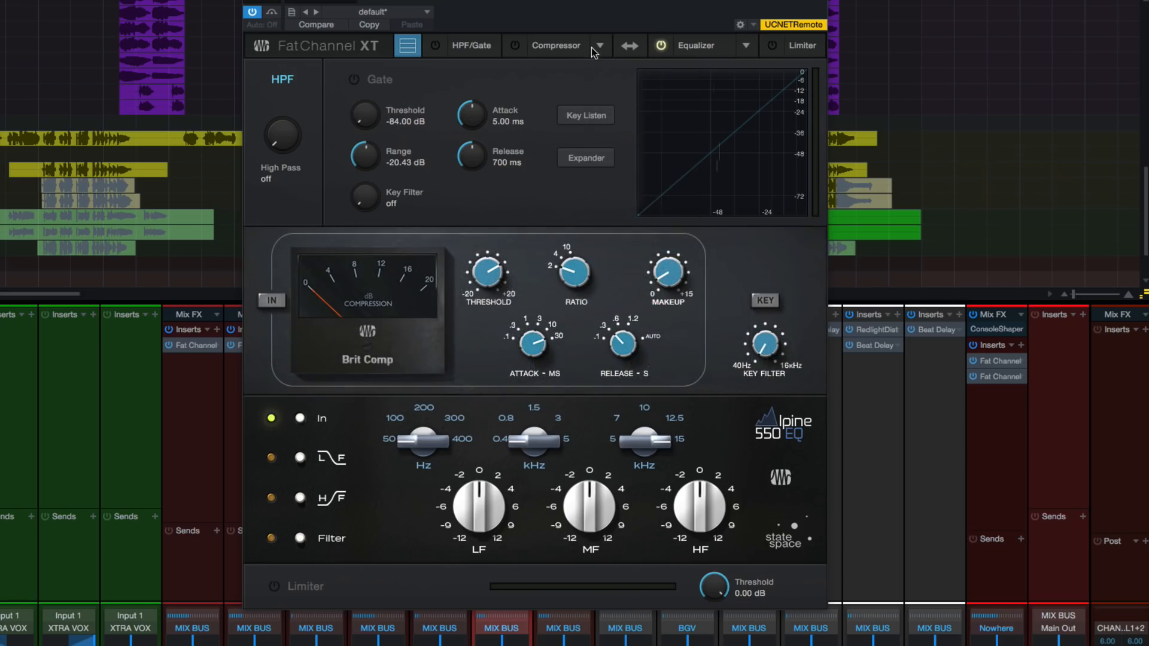
{"action": "left_click", "coordinate": [599, 47]}
{"action": "left_click", "coordinate": [617, 136]}
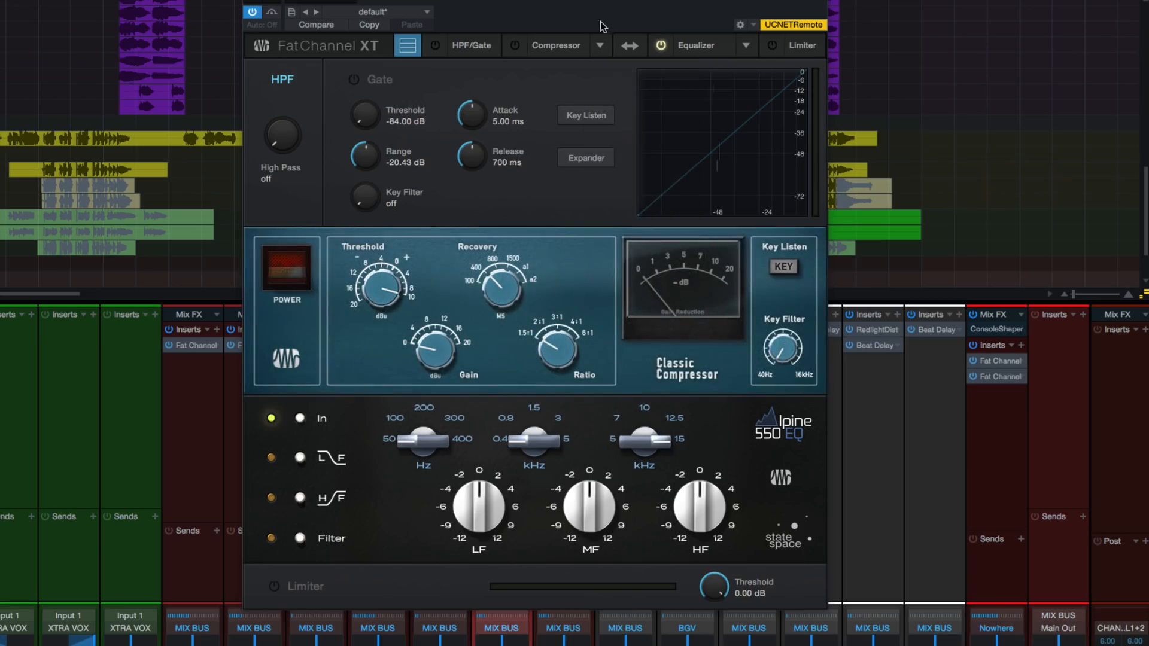
{"action": "left_click", "coordinate": [600, 47]}
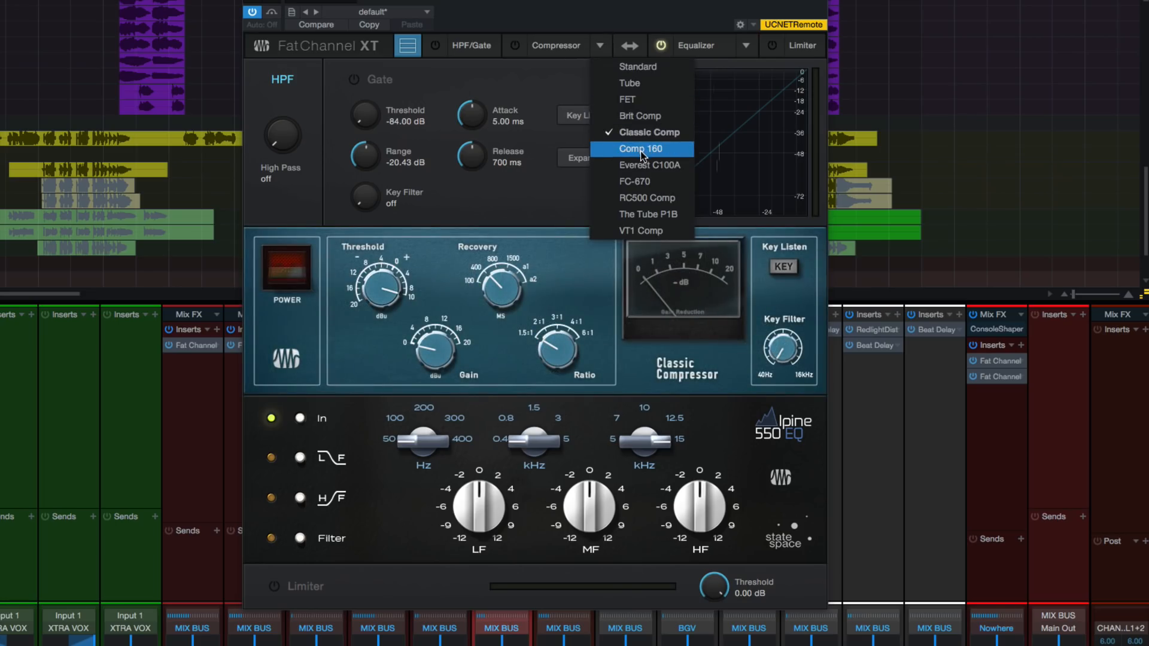
{"action": "left_click", "coordinate": [645, 214]}
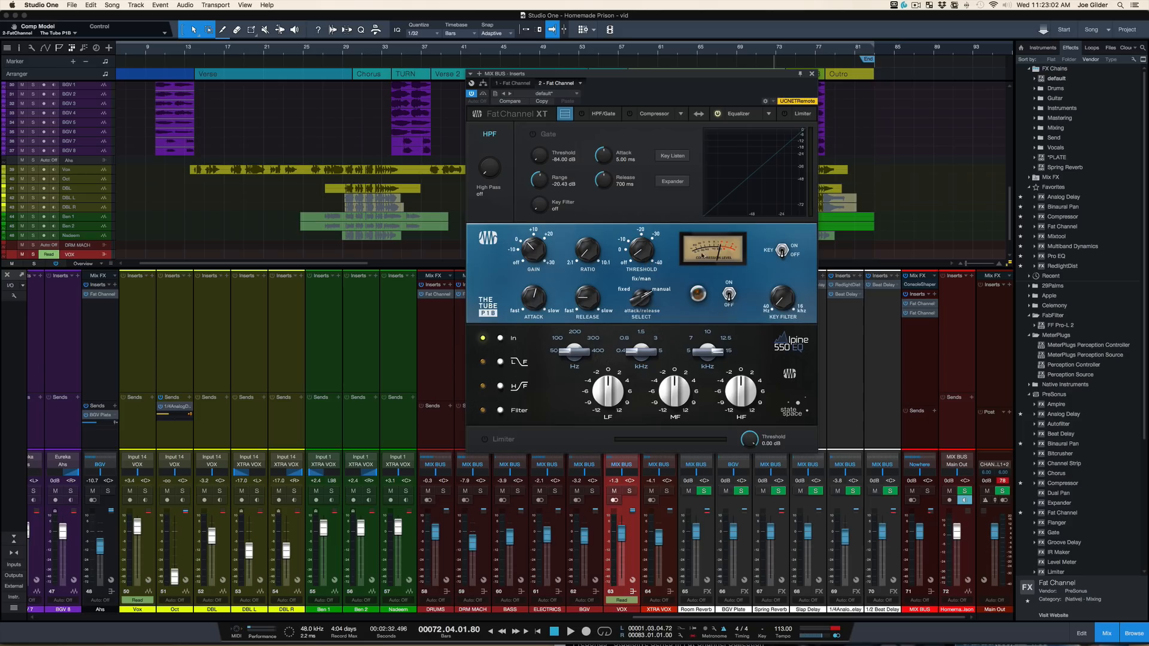
Step: Pair the Everest C100A compressor with the Solar 69 equalizer, and try the equalizer's 10 kHz gain and level adjust
{"action": "left_click", "coordinate": [682, 114]}
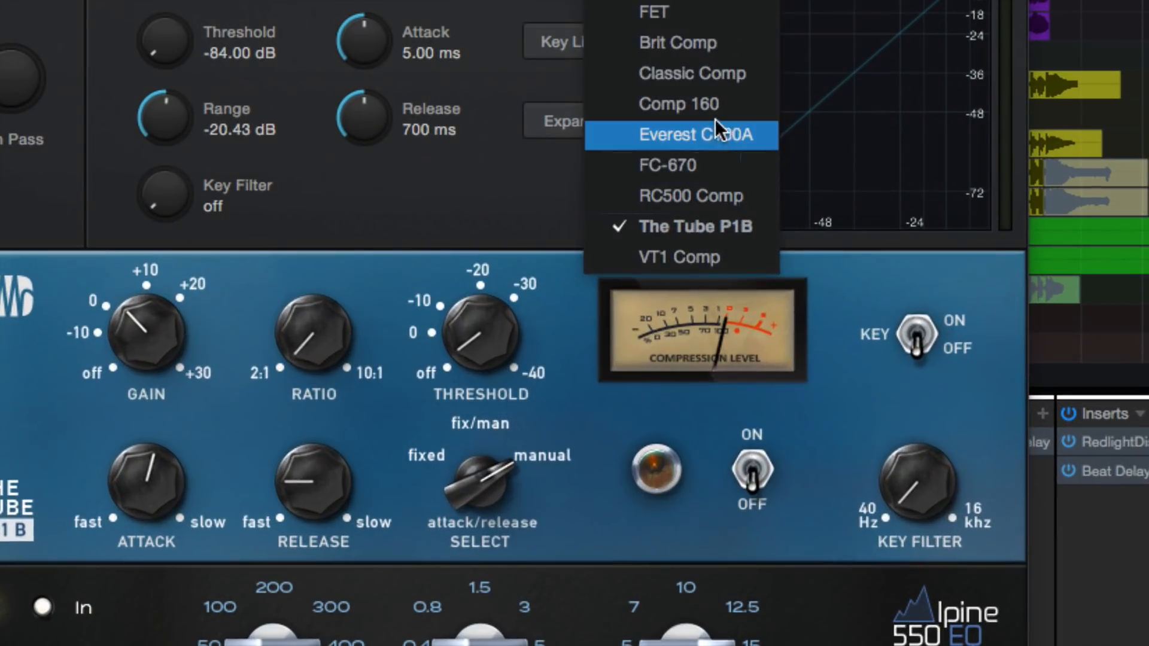
{"action": "left_click", "coordinate": [708, 185]}
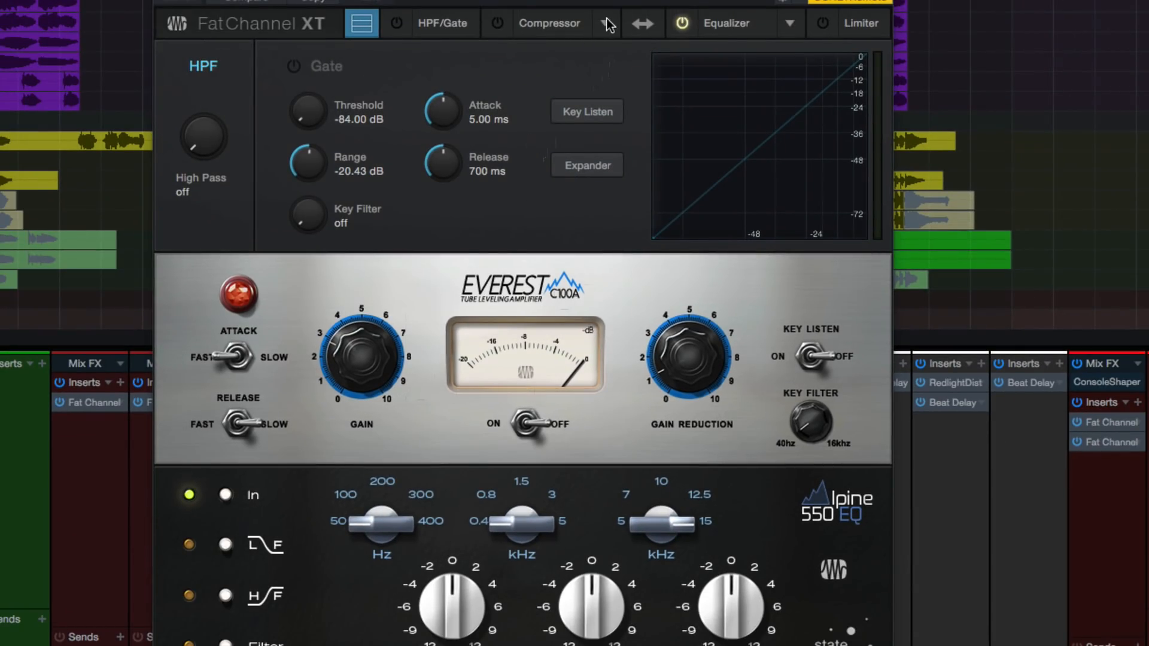
{"action": "left_click", "coordinate": [798, 20]}
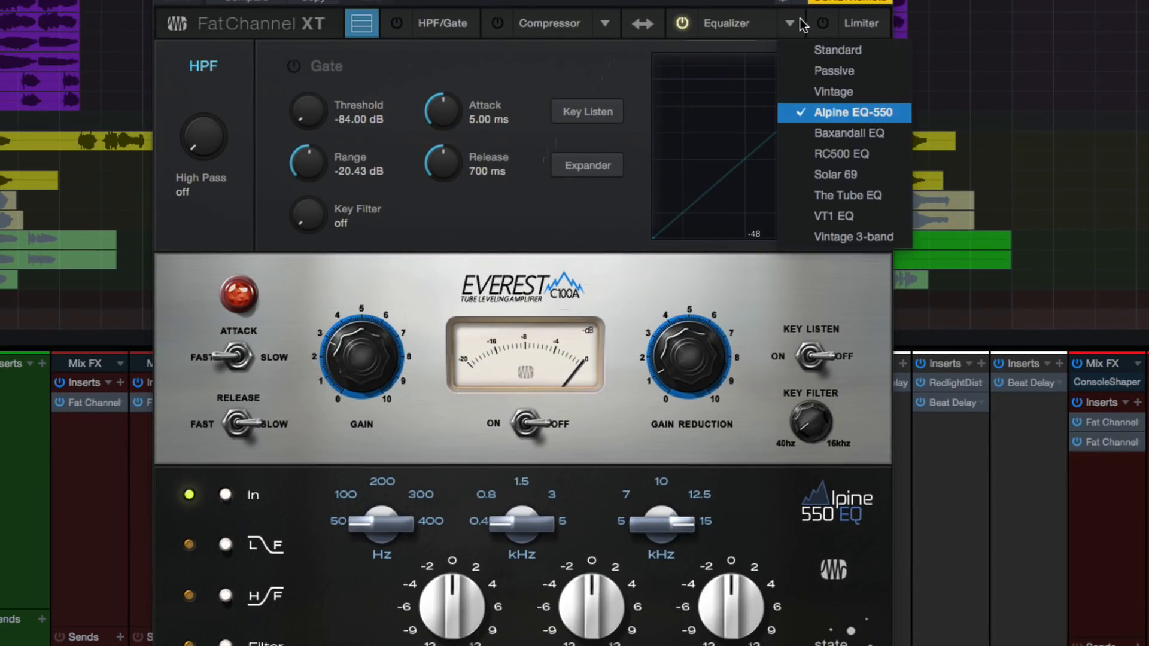
{"action": "left_click", "coordinate": [854, 176]}
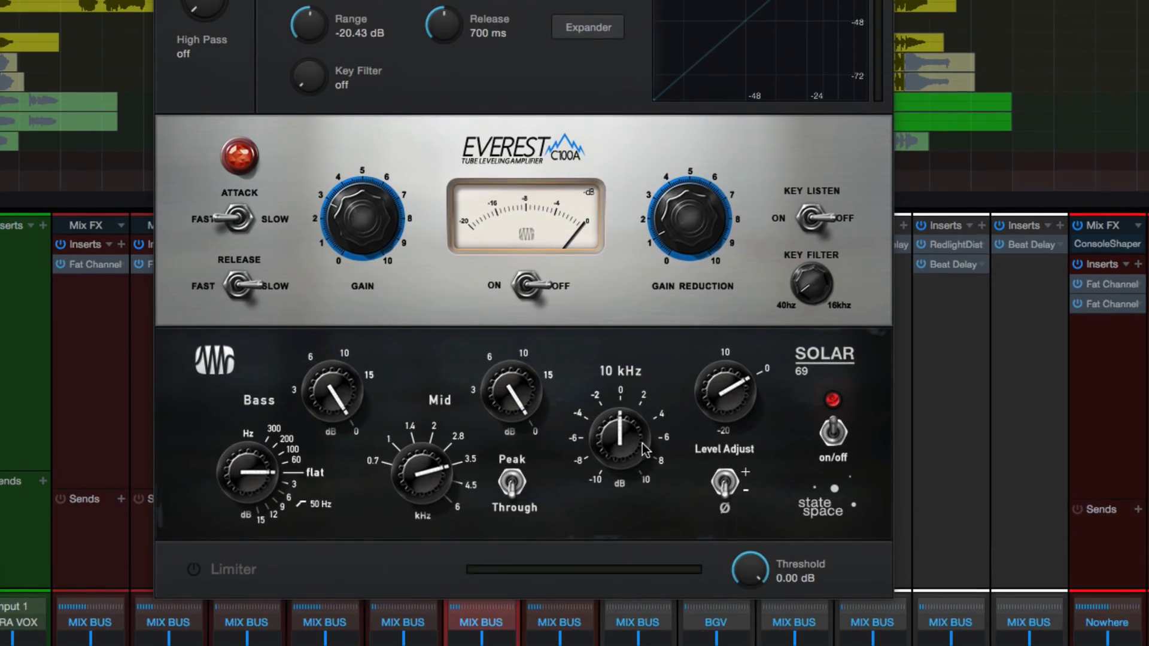
{"action": "left_click_drag", "start_coordinate": [622, 442], "coordinate": [618, 432]}
{"action": "mouse_move", "coordinate": [745, 406]}
{"action": "left_mouse_down"}
{"action": "mouse_move", "coordinate": [700, 615]}
{"action": "mouse_move", "coordinate": [740, 338]}
{"action": "mouse_move", "coordinate": [734, 395]}
{"action": "left_mouse_up"}
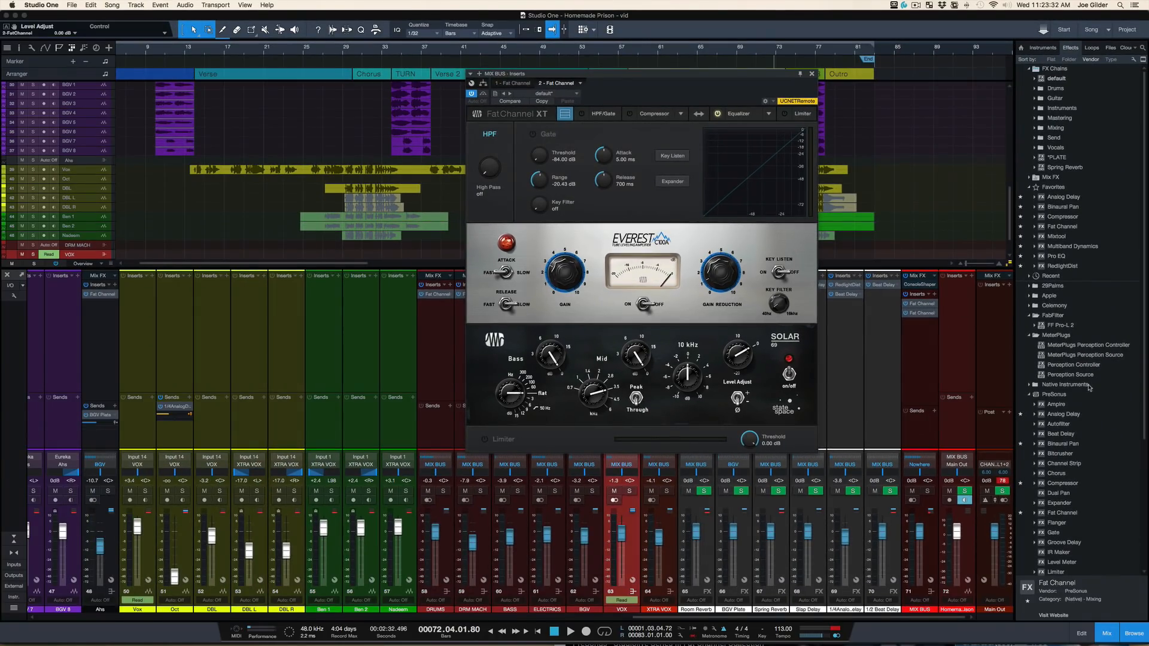
Step: Clear the clip indicator on the main output channel and close the Fat Channel XT window
{"action": "left_click", "coordinate": [1004, 482]}
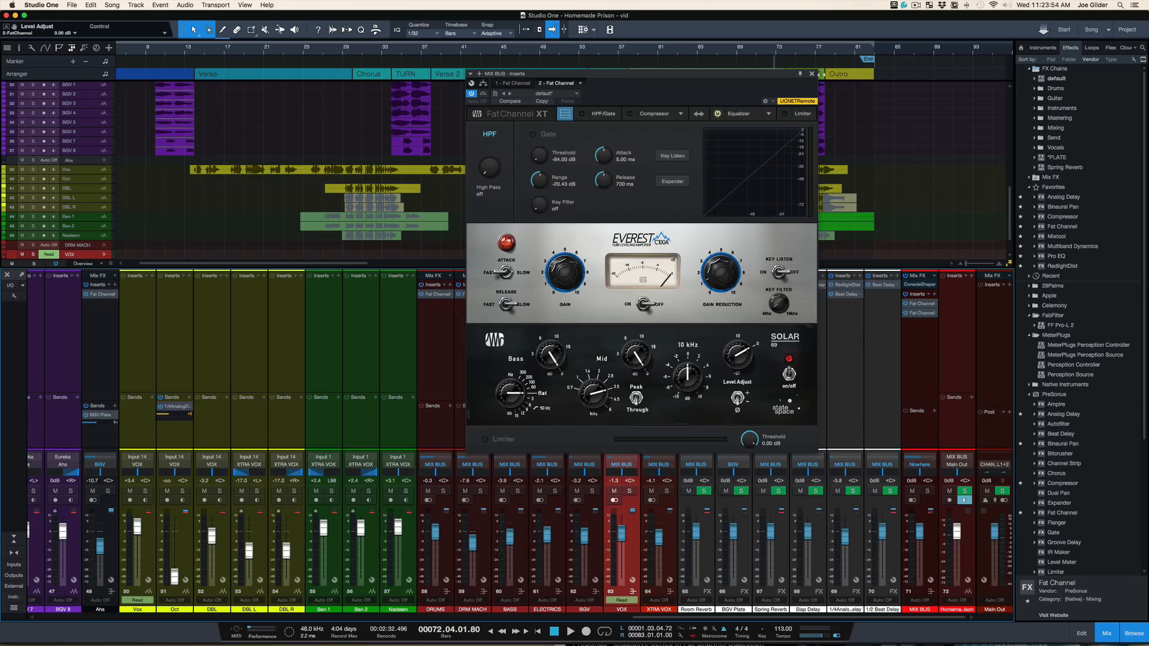
{"action": "left_click", "coordinate": [812, 74]}
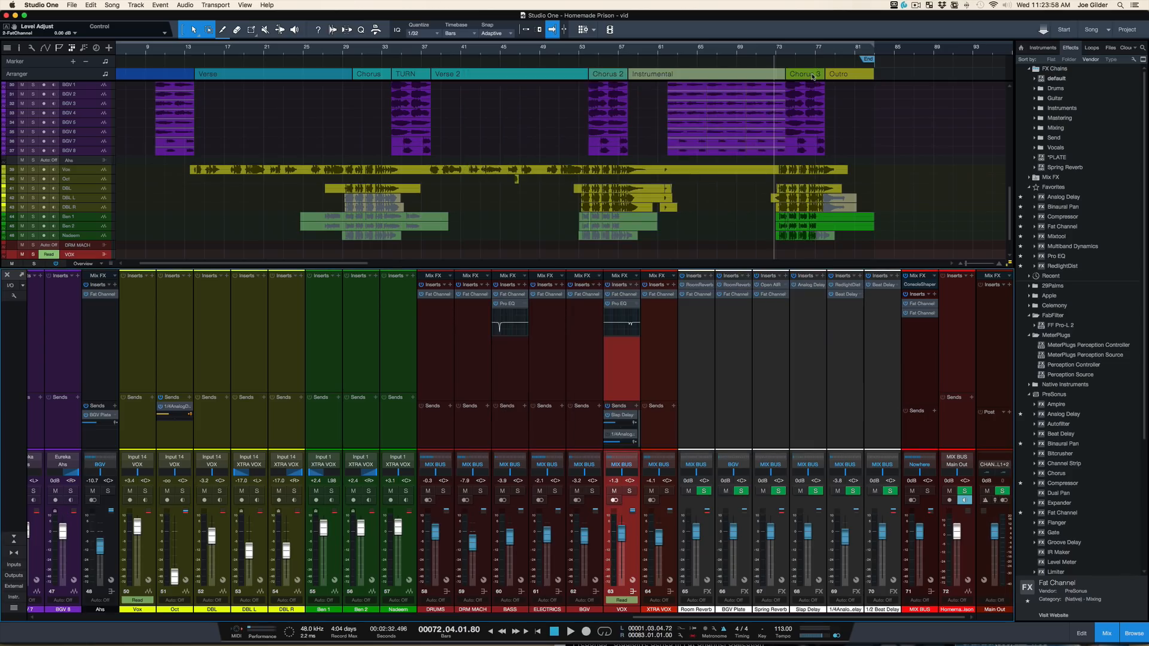